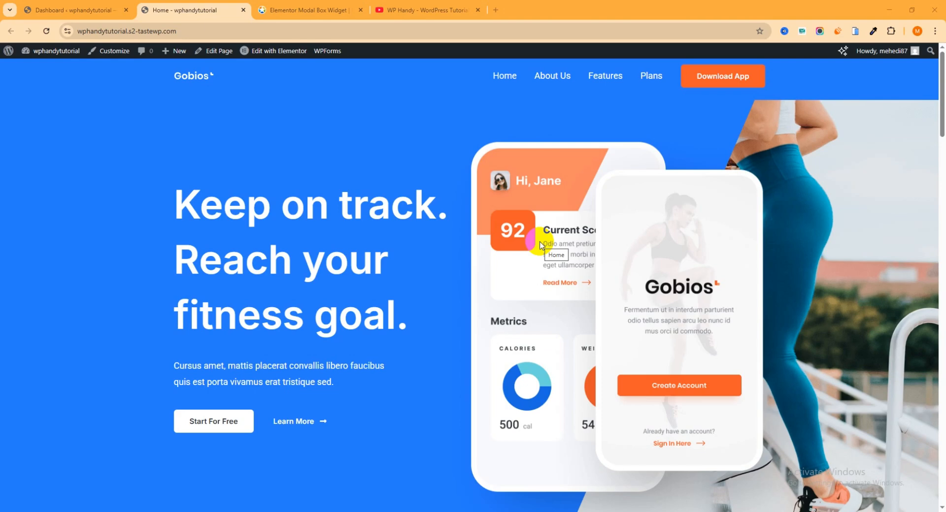
- Look through the WP Handy YouTube channel's video list and close that page
left_click(440, 9)
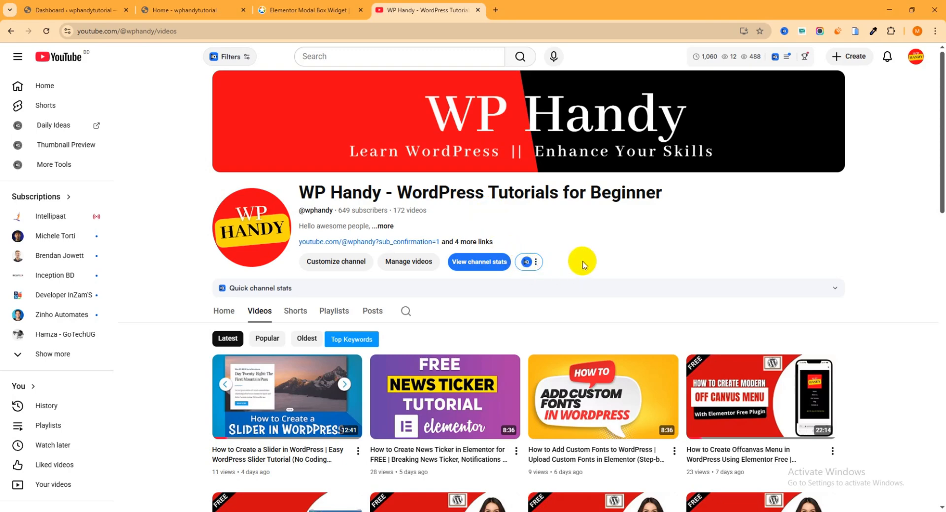
scroll(582, 264, "down", 3)
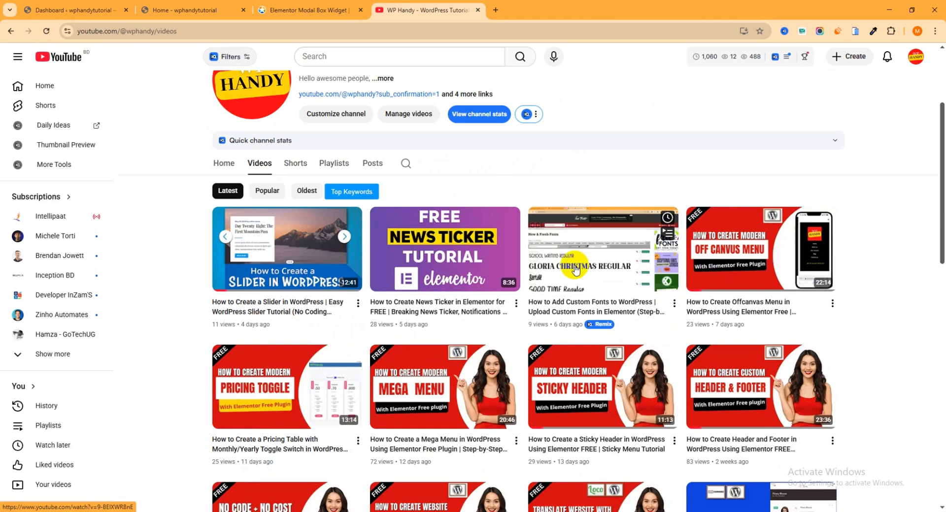
scroll(577, 281, "down", 2)
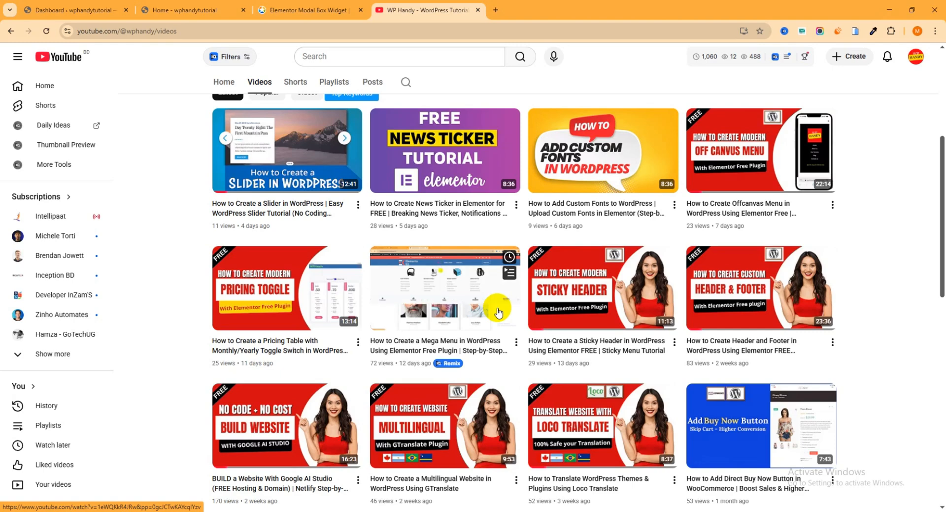
left_click(478, 11)
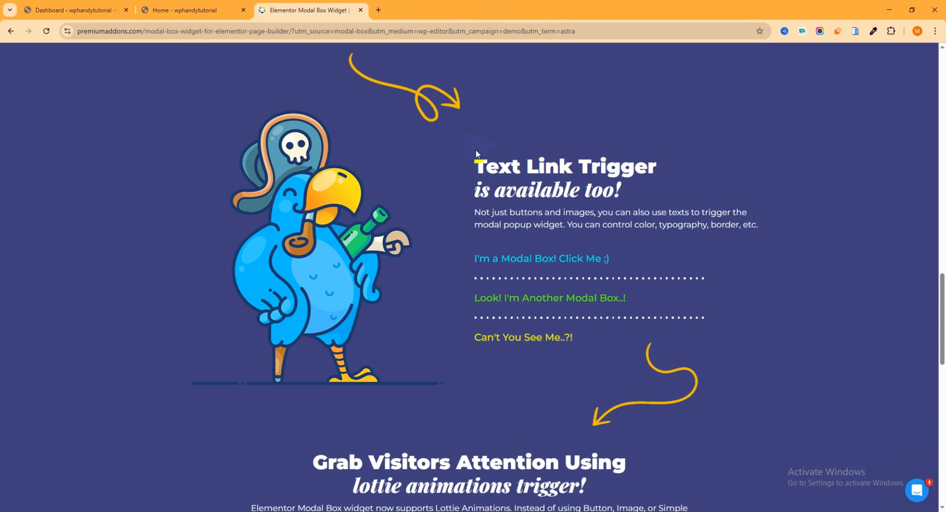
- Find the embedded-content examples on the Premium Addons modal box page and preview the Single Image modal, closing it again
scroll(473, 153, "up", 10)
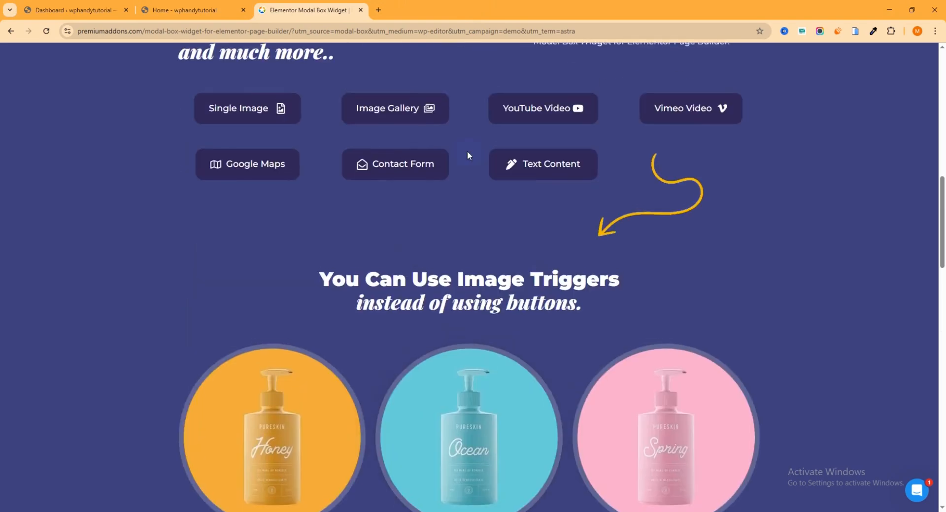
scroll(467, 152, "up", 7)
scroll(397, 164, "down", 4)
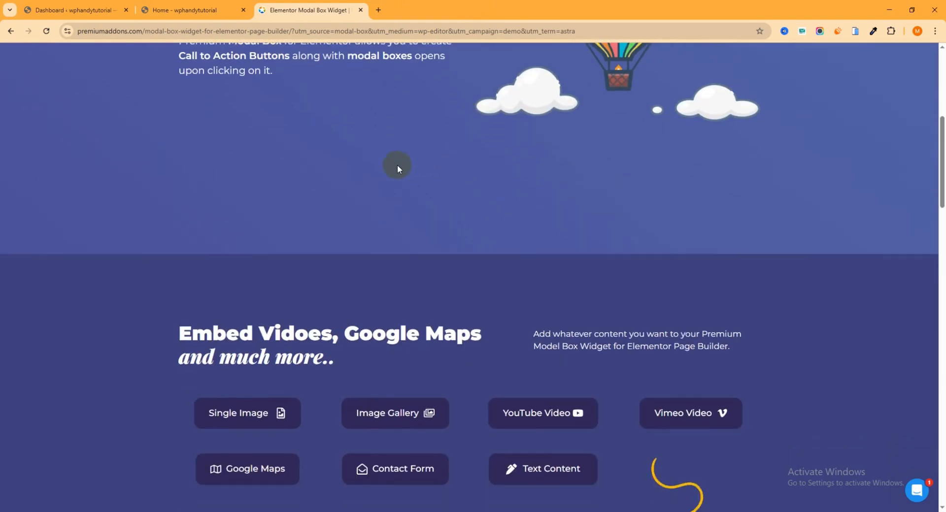
left_click(251, 255)
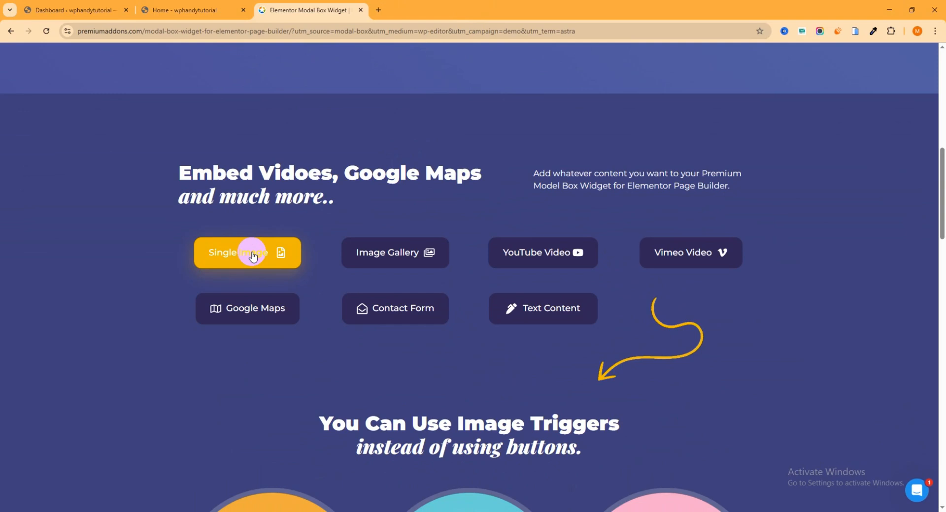
left_click(252, 254)
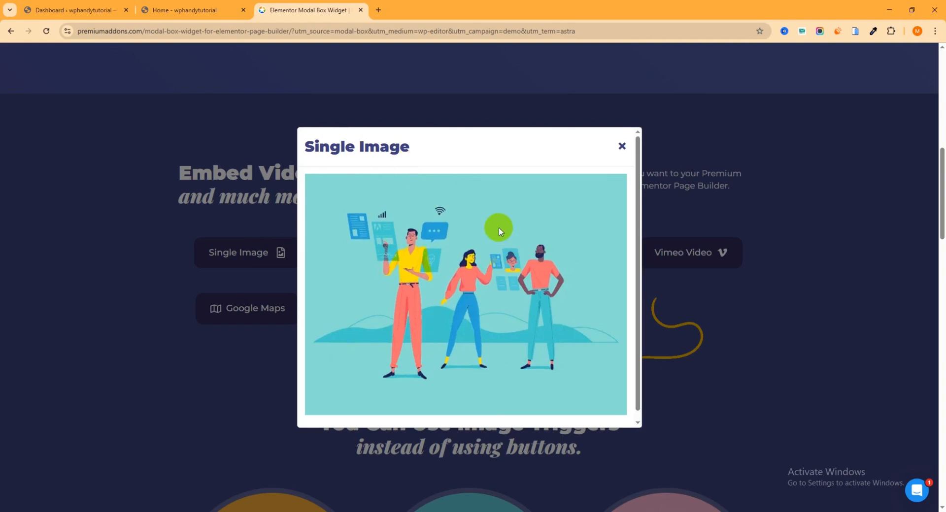
left_click(636, 152)
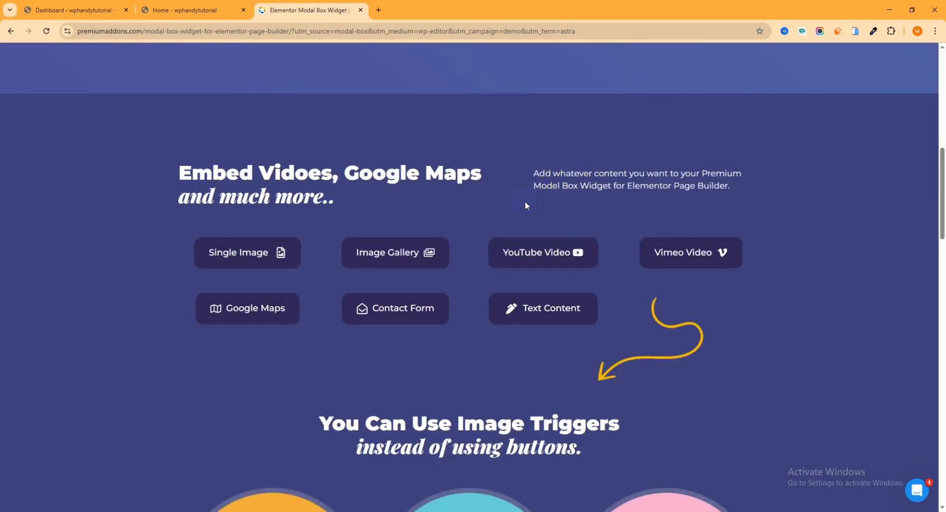
- Preview the Image Gallery and Contact Form modal box examples, closing each one
left_click(382, 261)
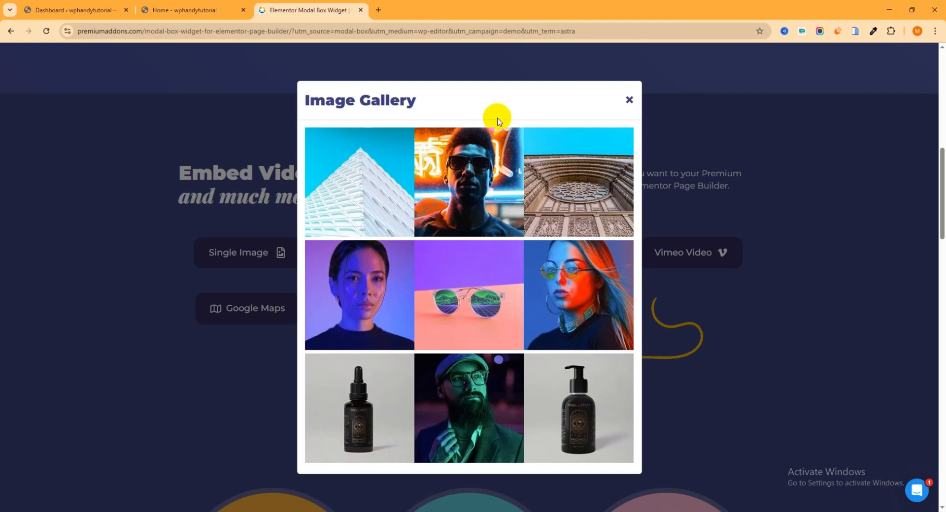
left_click(628, 99)
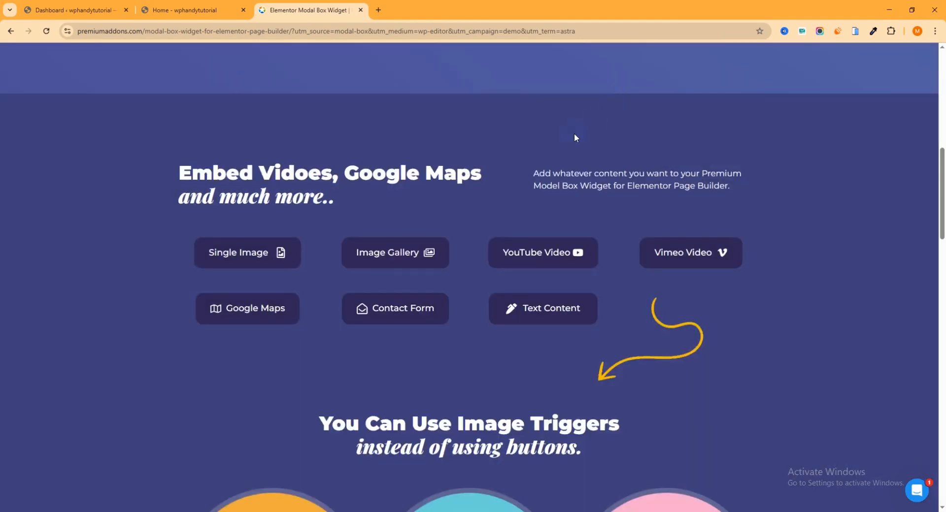
left_click(405, 318)
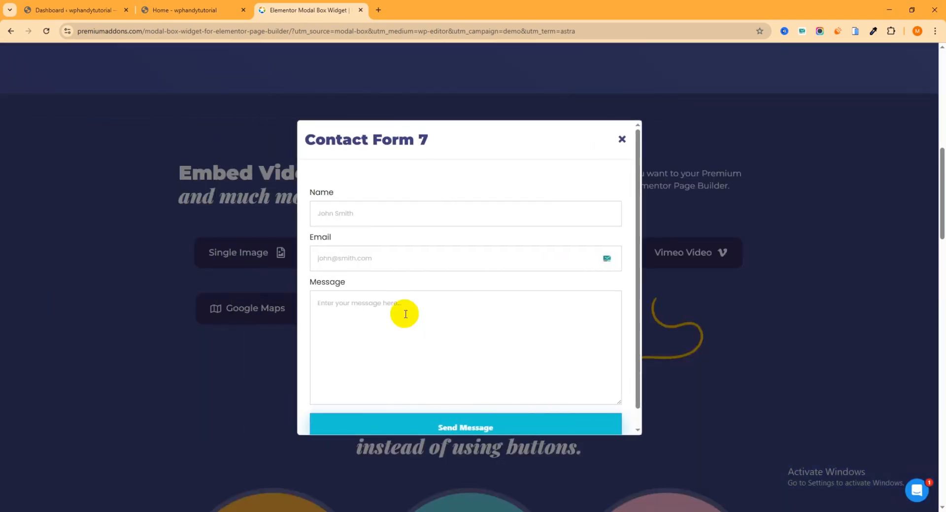
left_click(622, 140)
- Preview the modals triggered by the Ocean bottle image and the "I'm a Modal Box! Click Me ;)" text link, closing both
scroll(596, 147, "down", 6)
left_click(468, 292)
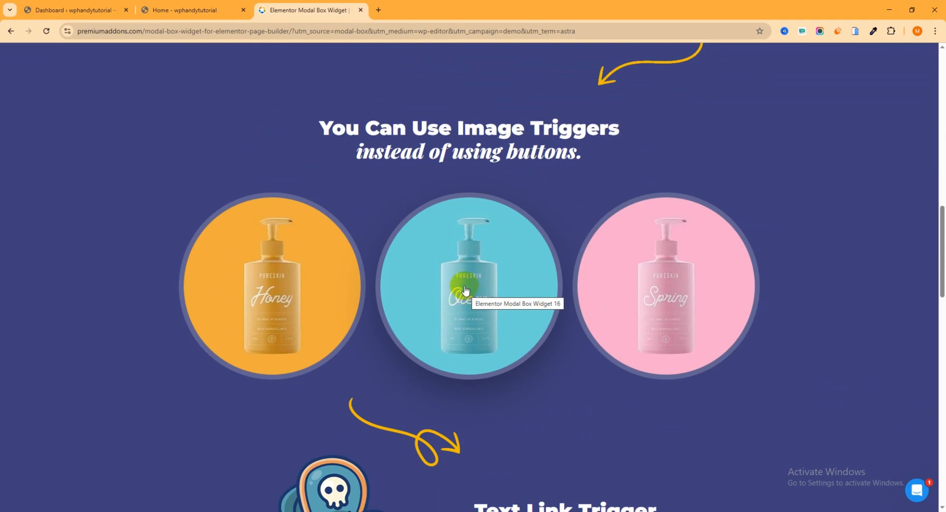
left_click(463, 288)
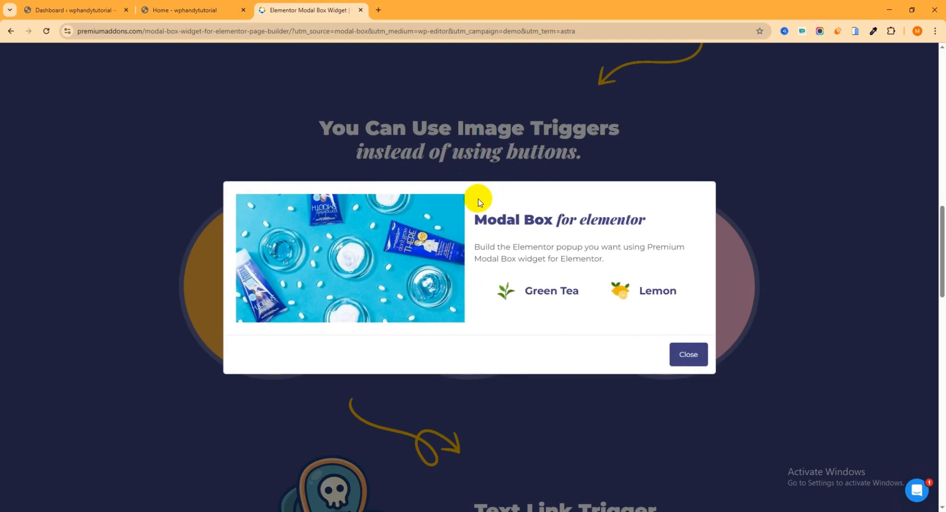
left_click(687, 355)
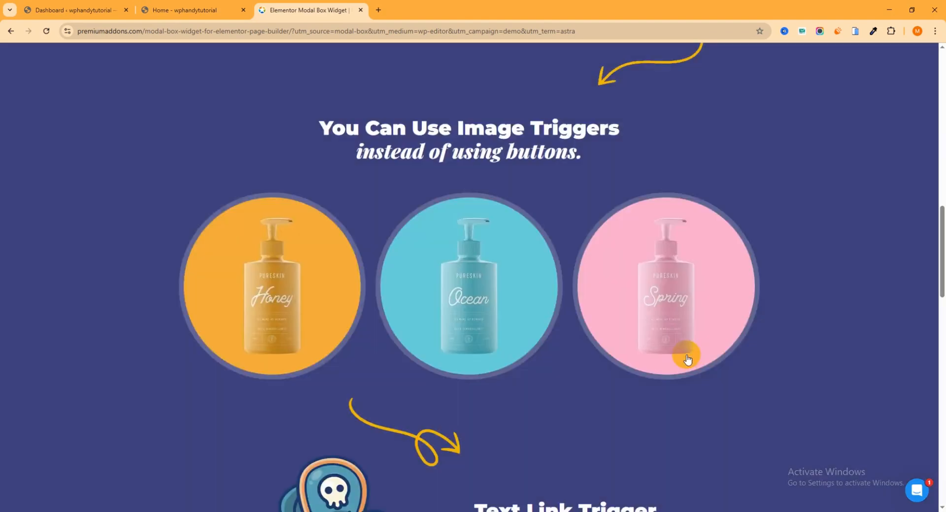
scroll(697, 223, "down", 7)
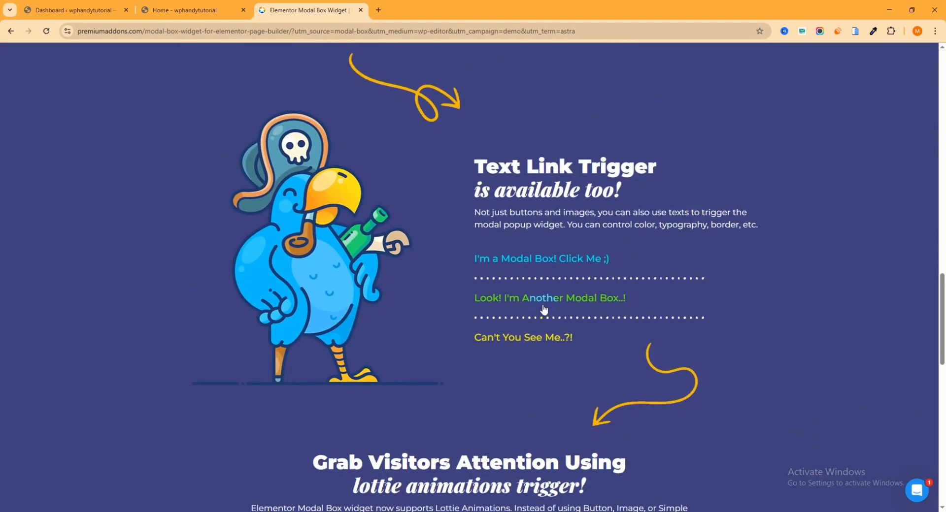
left_click(584, 260)
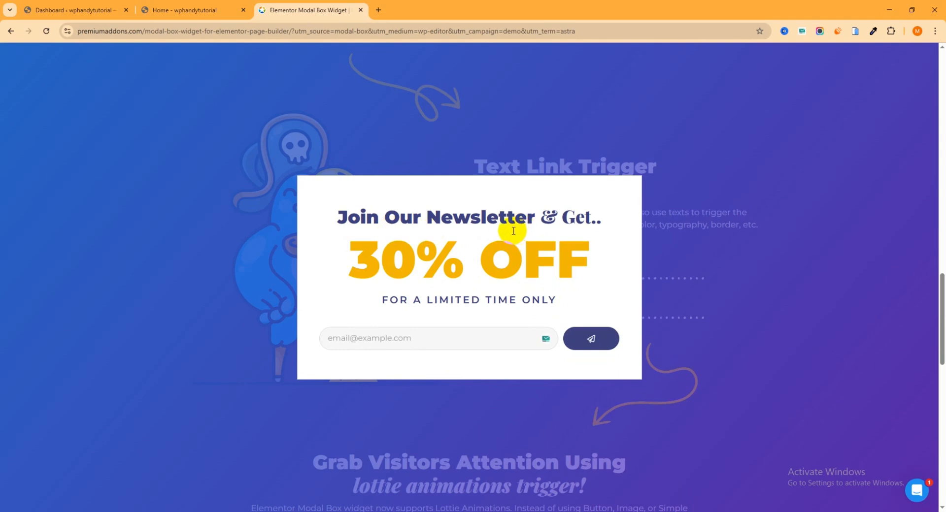
left_click(445, 141)
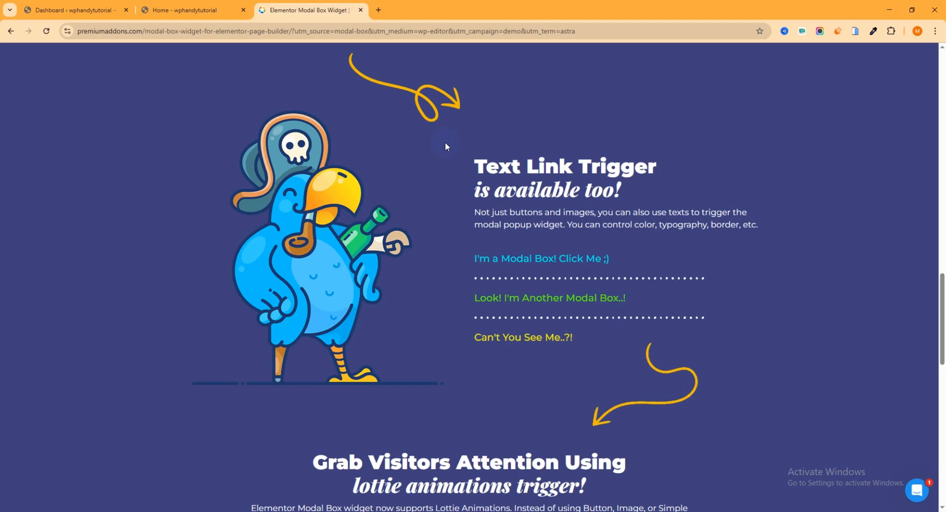
- Look over the site's home page, and open the Add Plugins page from the WordPress dashboard
left_click(210, 13)
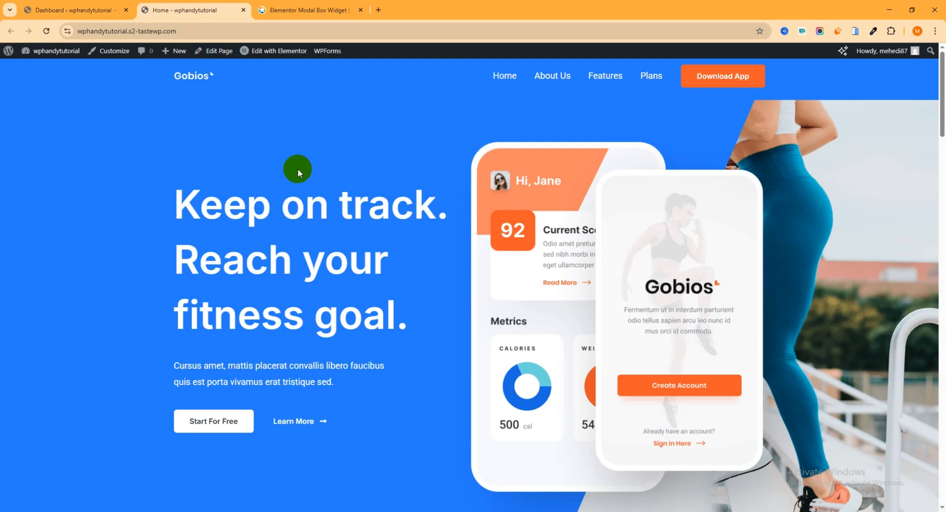
scroll(365, 226, "down", 3)
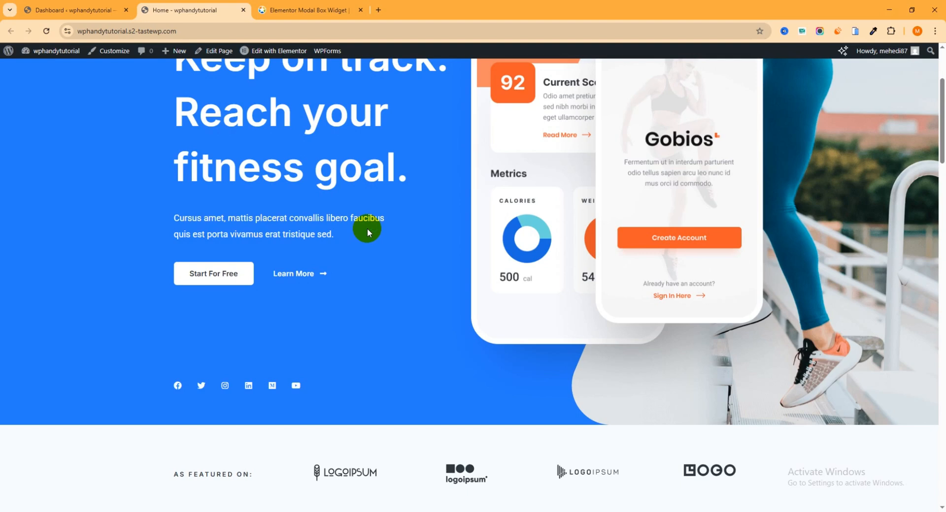
left_click(91, 9)
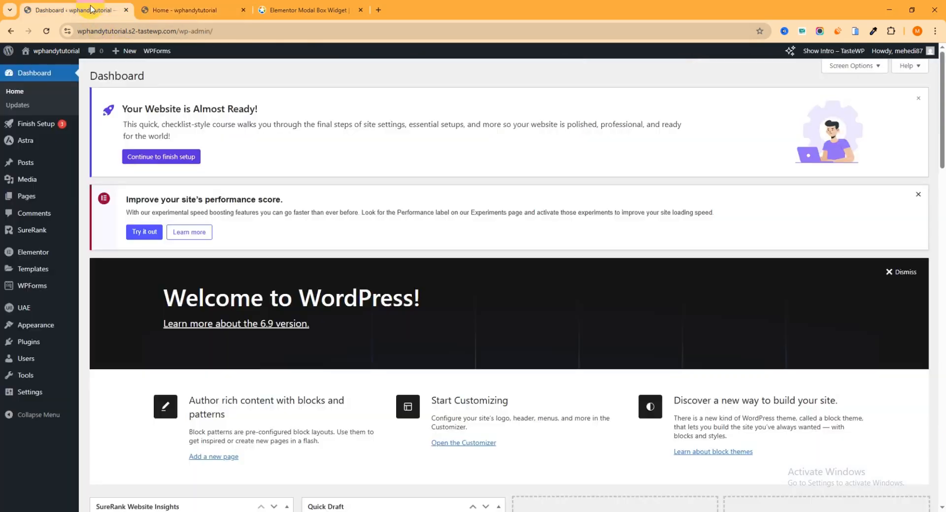
left_click(22, 345)
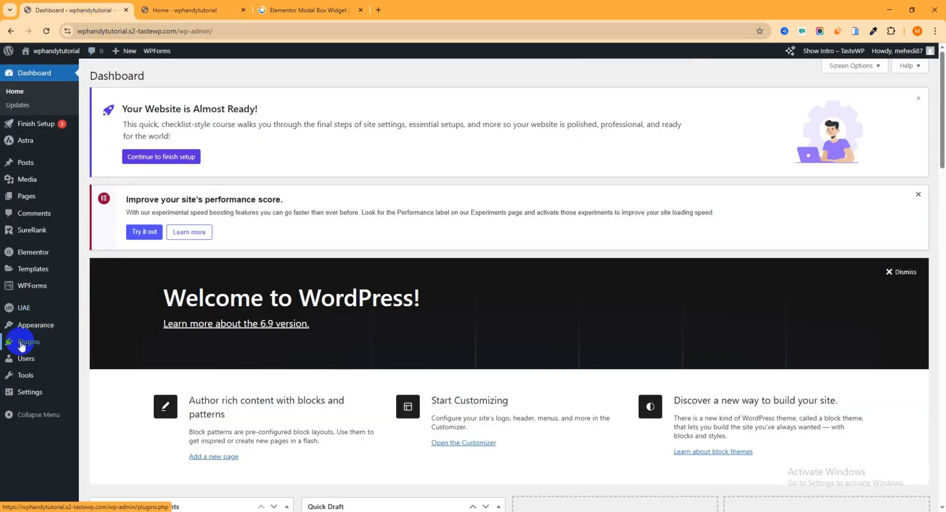
mouse_move(22, 345)
left_click(107, 359)
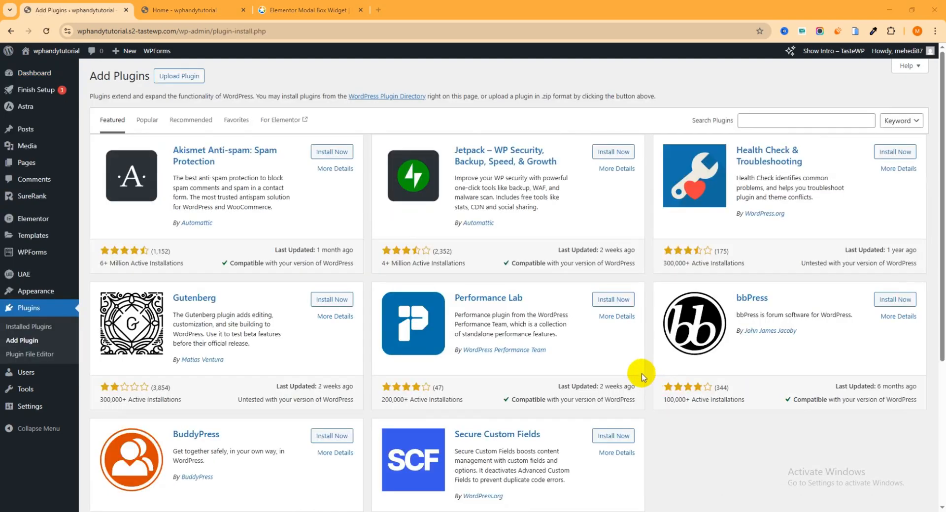
- Search the plugin directory for "premium addon", and install and activate Premium Addons for Elementor
left_click(780, 121)
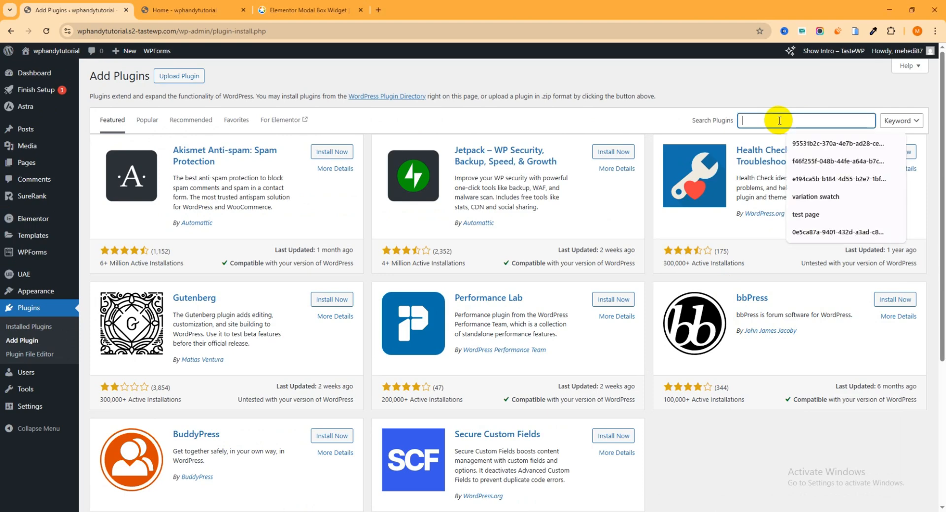
type("pre")
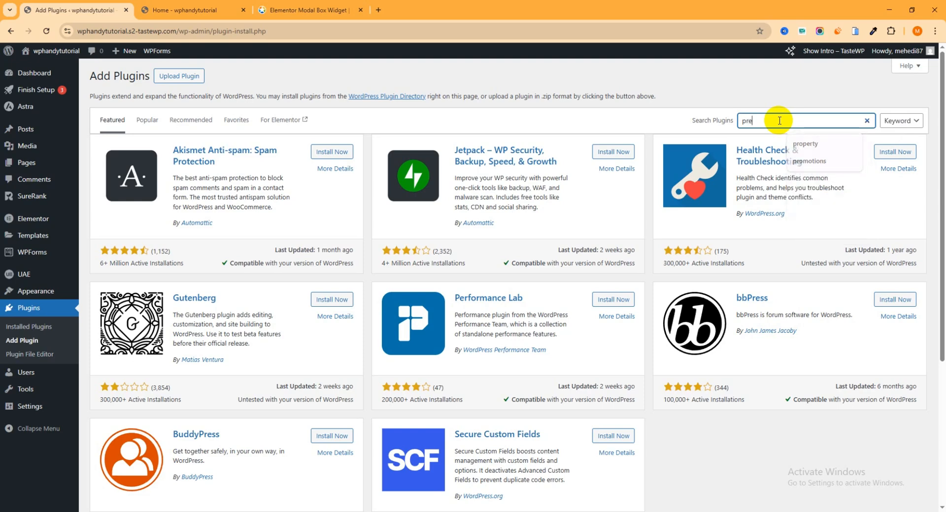
type("miu")
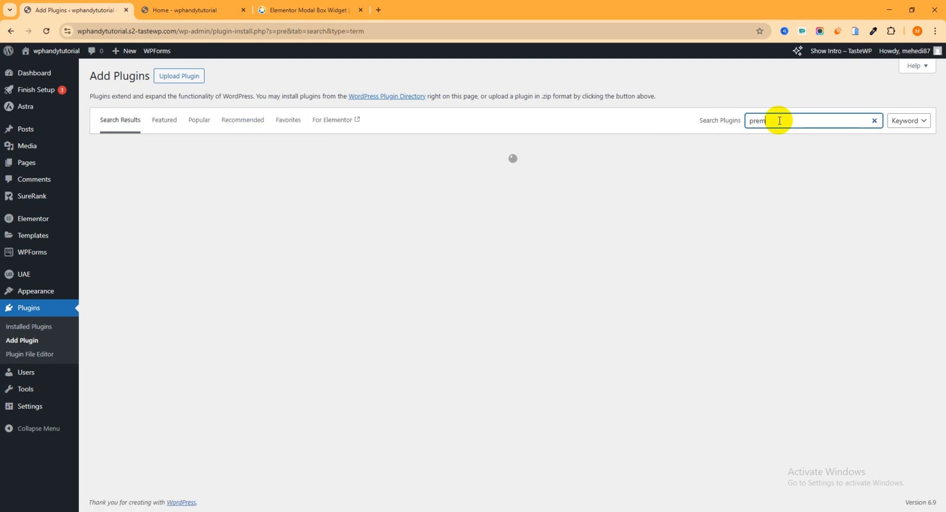
type("m addon")
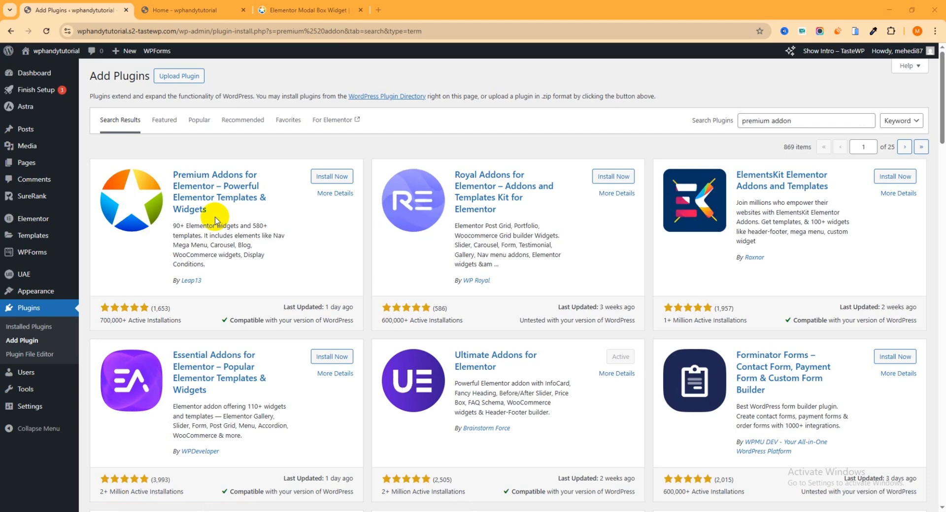
left_click(339, 180)
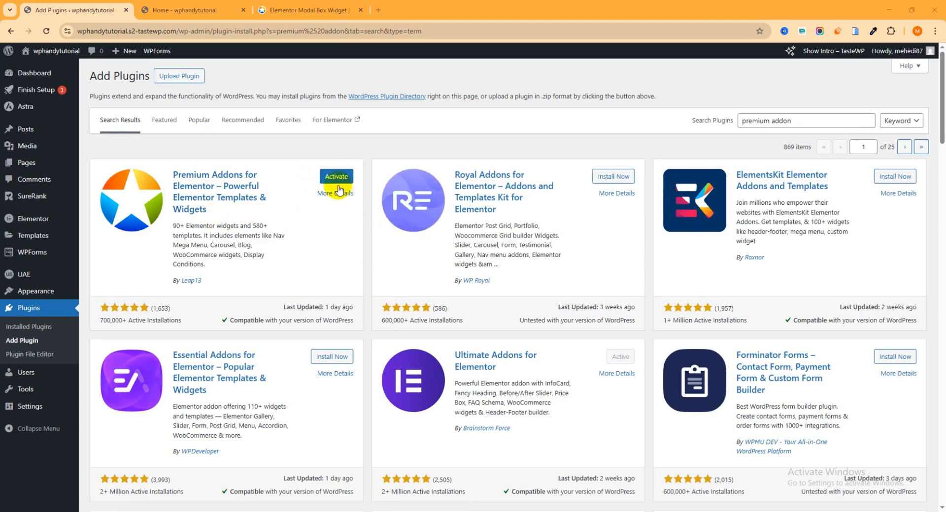
left_click(338, 182)
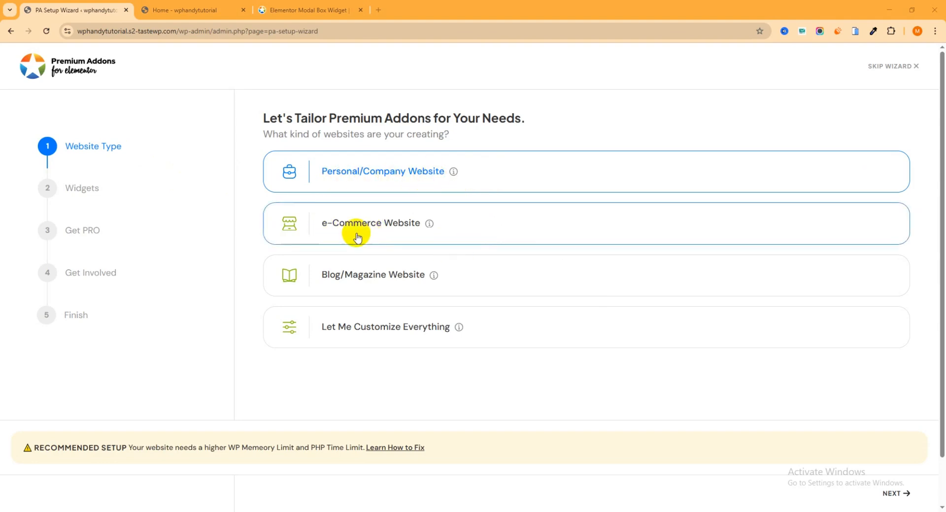
- Choose Personal/Company Website as the website type in the Premium Addons setup wizard and continue to the widgets stage
left_click(508, 233)
left_click(502, 270)
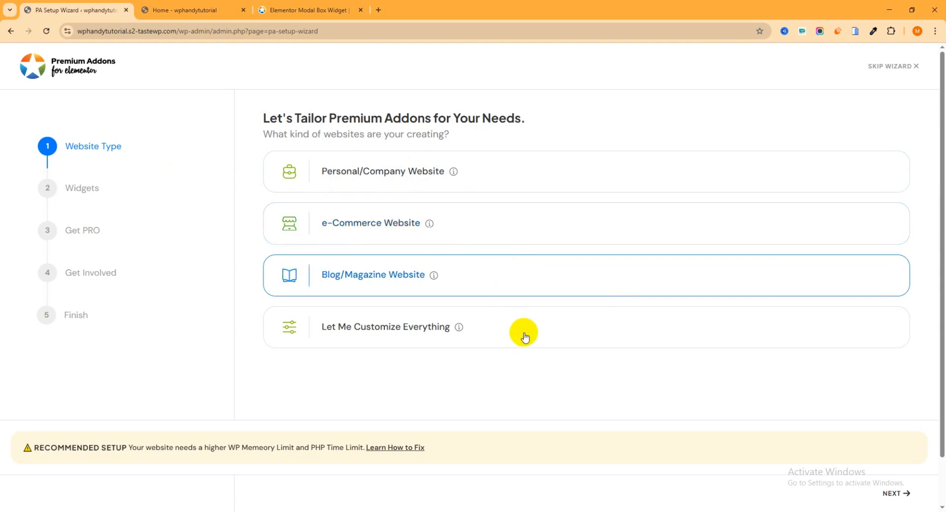
left_click(498, 172)
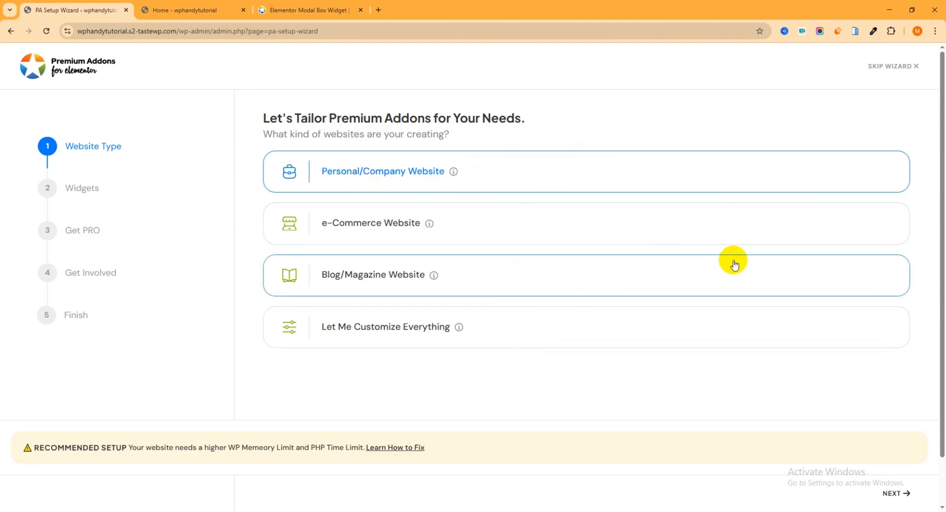
left_click(893, 495)
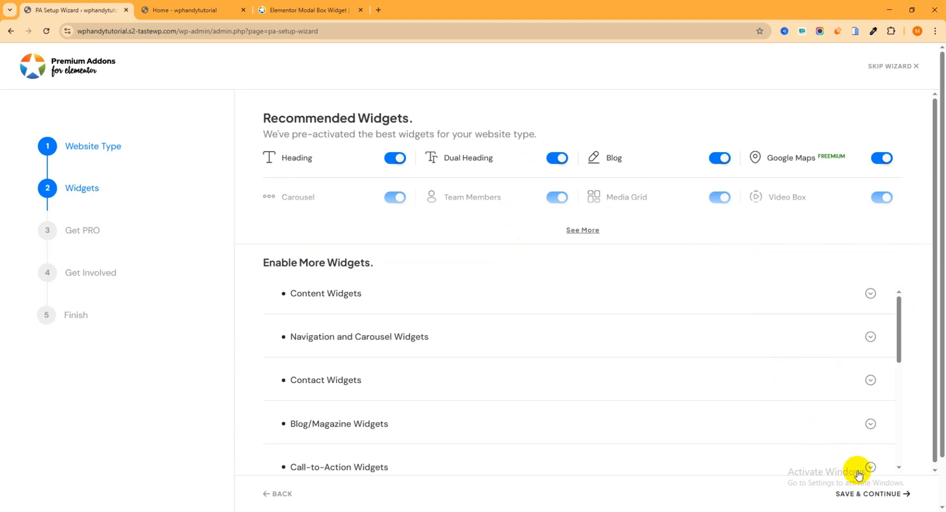
- Save the recommended widgets, pass the Get PRO and community stages unchanged, and finish the wizard by going to the plugin dashboard
left_click(875, 495)
left_click(890, 495)
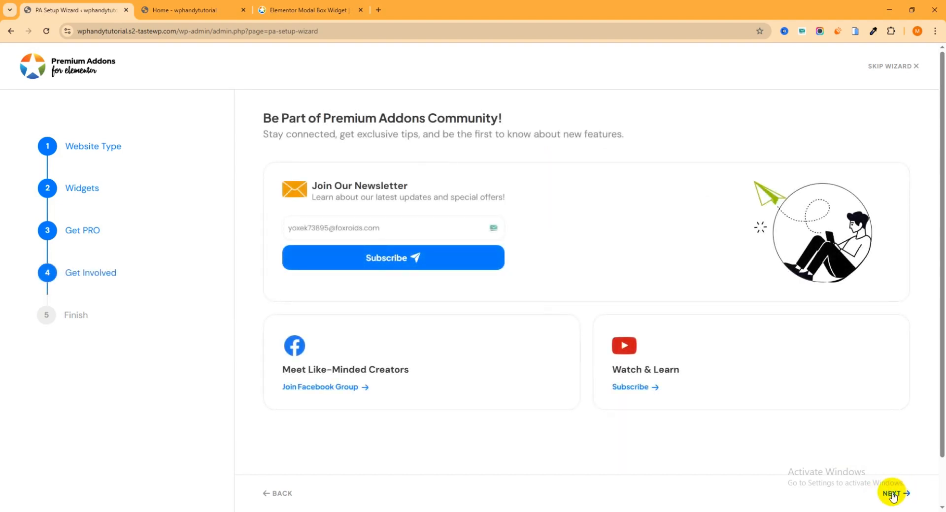
left_click(892, 494)
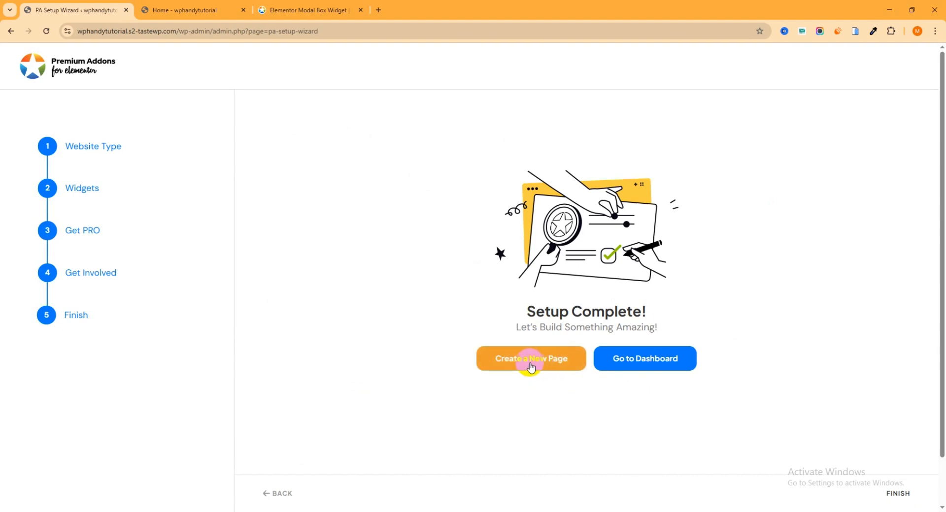
left_click(635, 364)
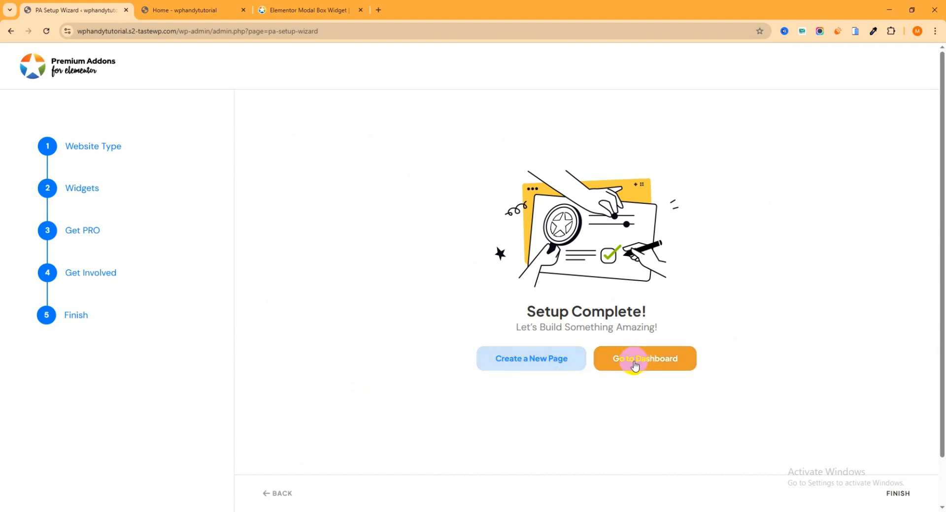
- Go to the plugin dashboard and look over its General page and its Widgets & Add-ons page
left_click(661, 368)
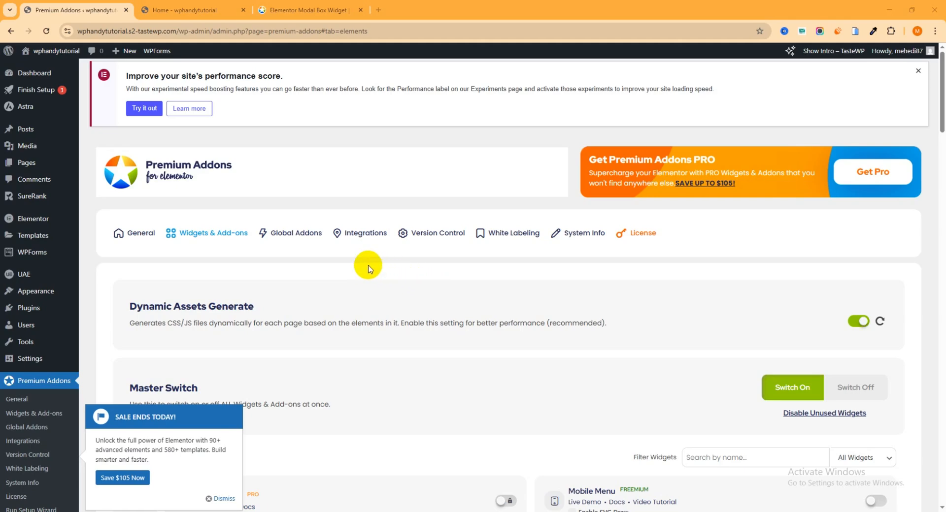
scroll(370, 269, "down", 2)
left_click(223, 400)
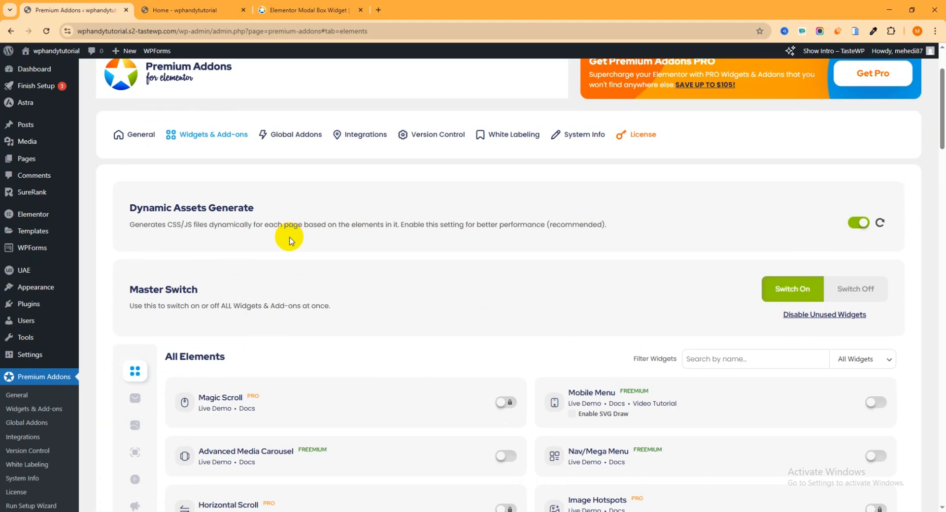
left_click(141, 139)
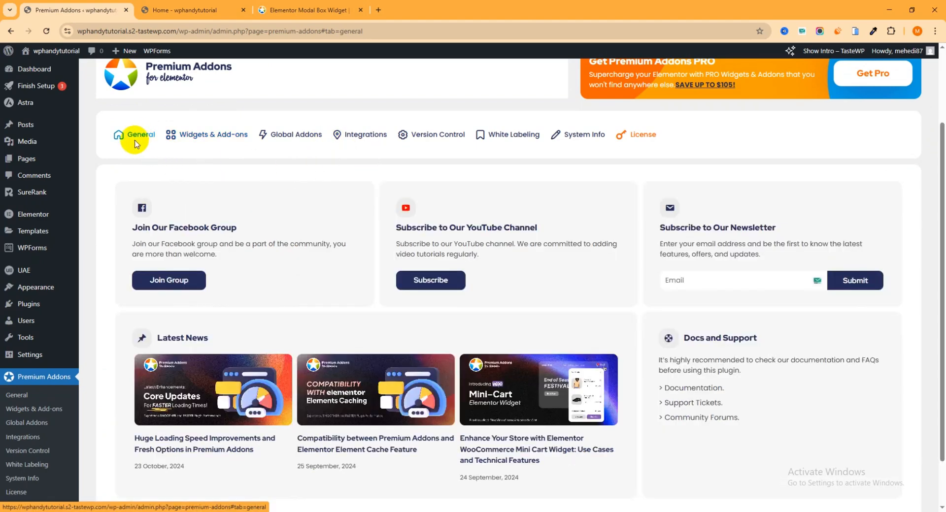
left_click(226, 136)
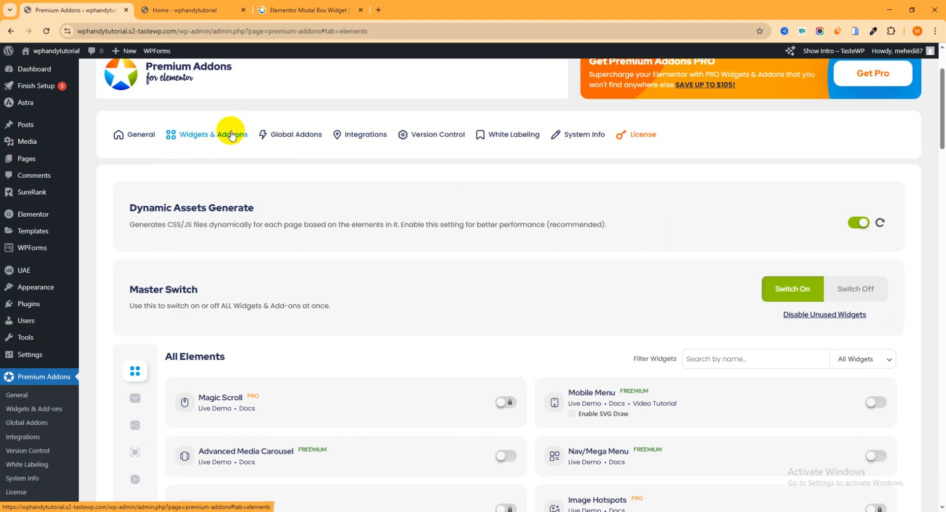
- Look through the All Elements list to examine which widgets are enabled, disabled or limited to PRO
scroll(355, 218, "down", 7)
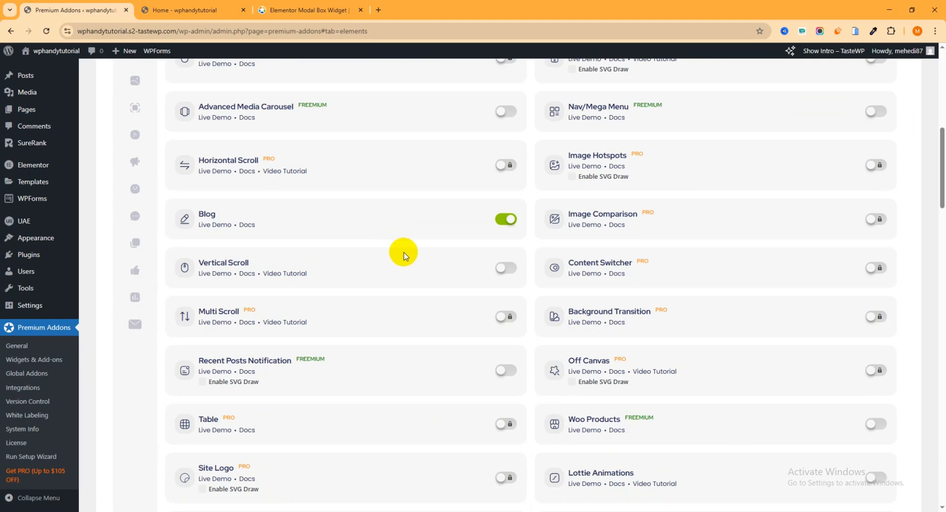
scroll(407, 257, "down", 4)
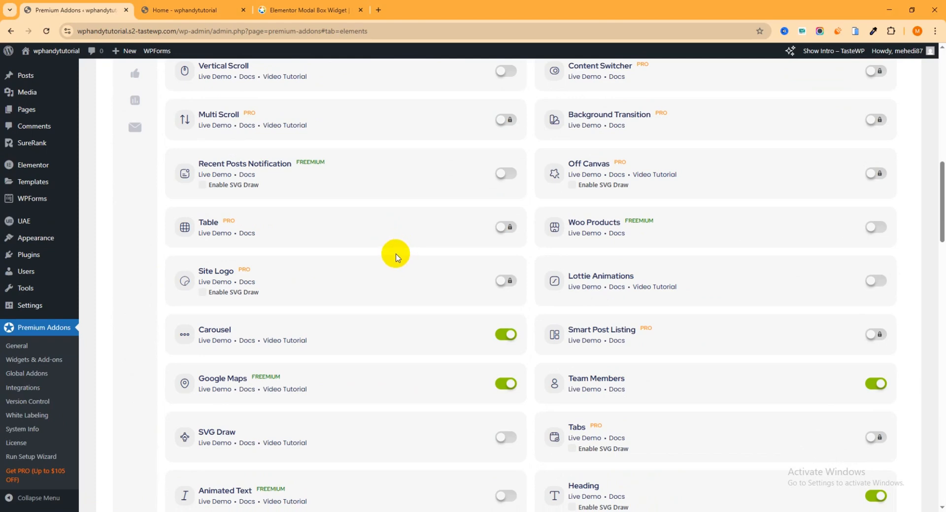
scroll(399, 255, "down", 4)
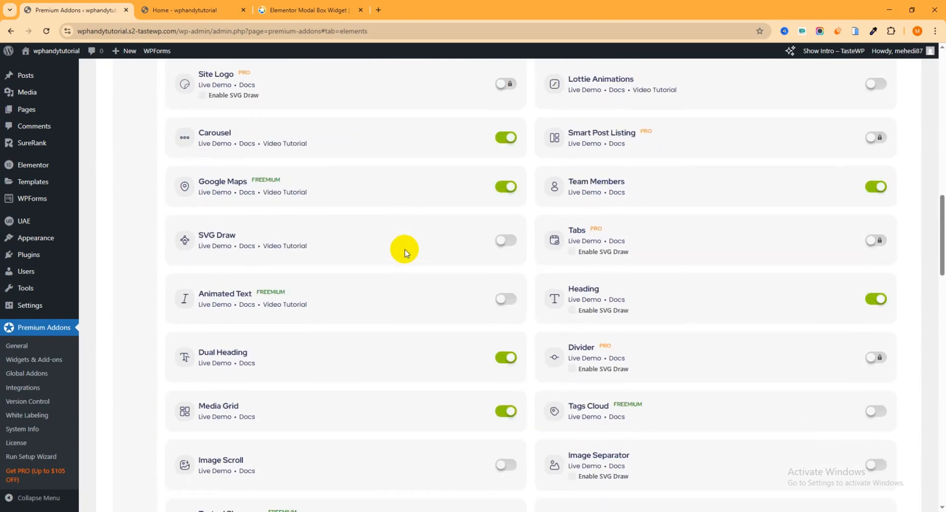
scroll(402, 250, "down", 7)
scroll(416, 259, "up", 5)
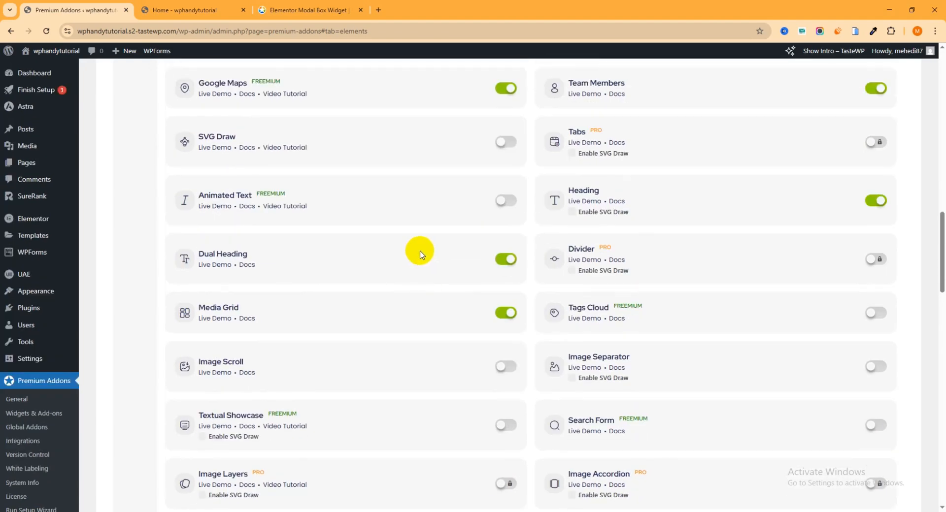
scroll(424, 258, "up", 3)
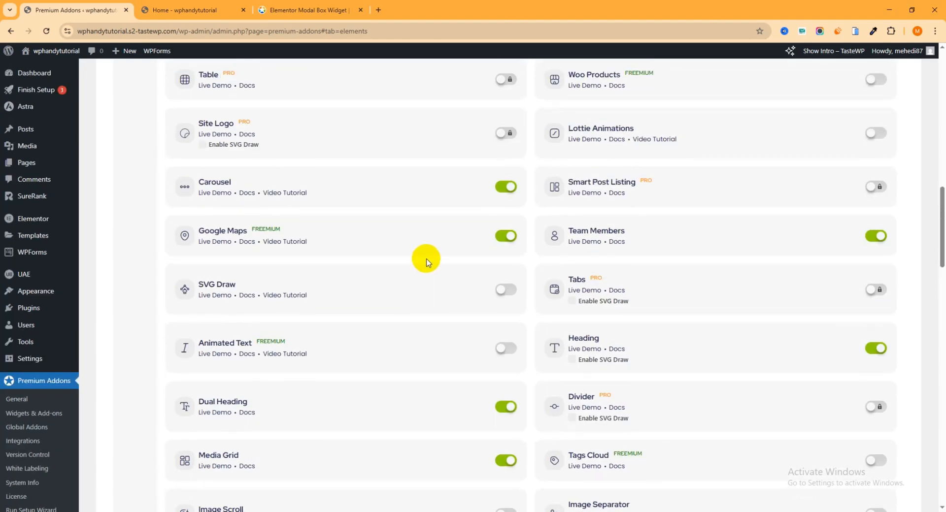
- Search the Widgets & Add-ons page for "modal" and for "pricing" to check whether those widgets are enabled
key("ctrl+f")
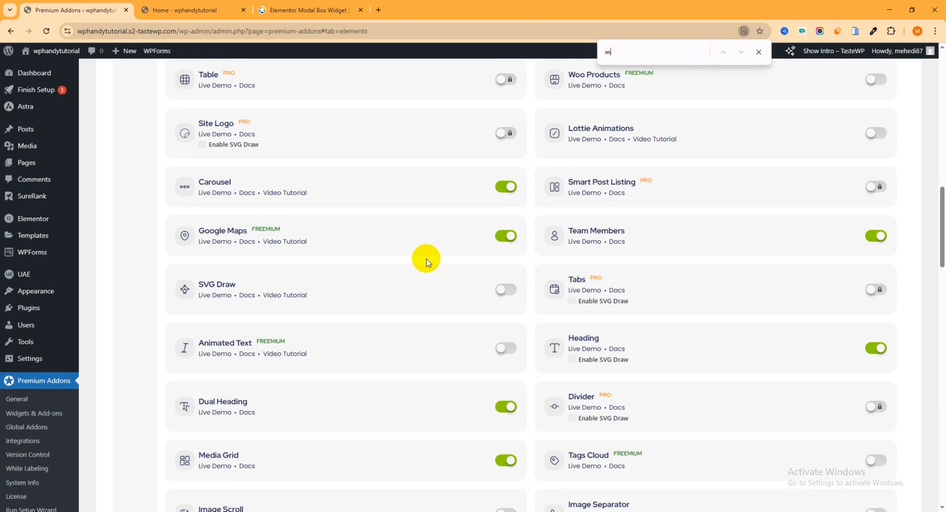
type("modal")
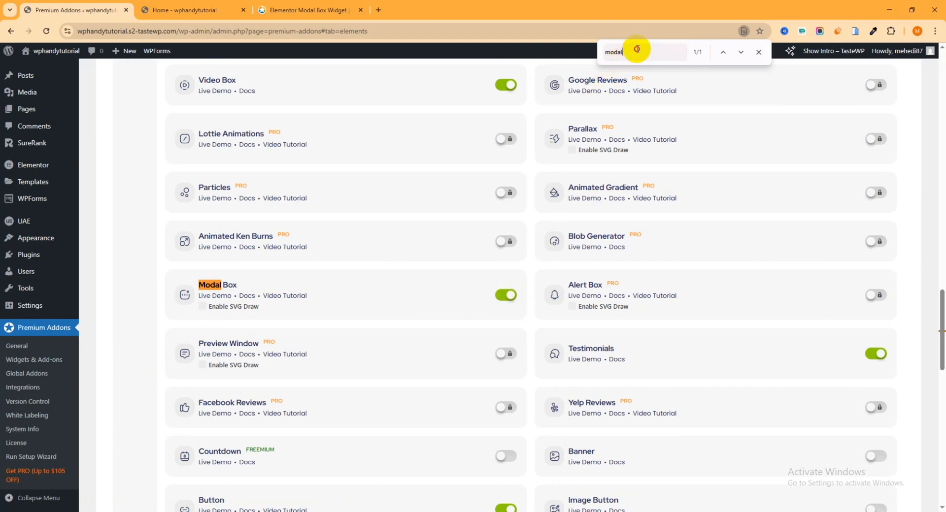
left_click_drag(637, 49, 596, 48)
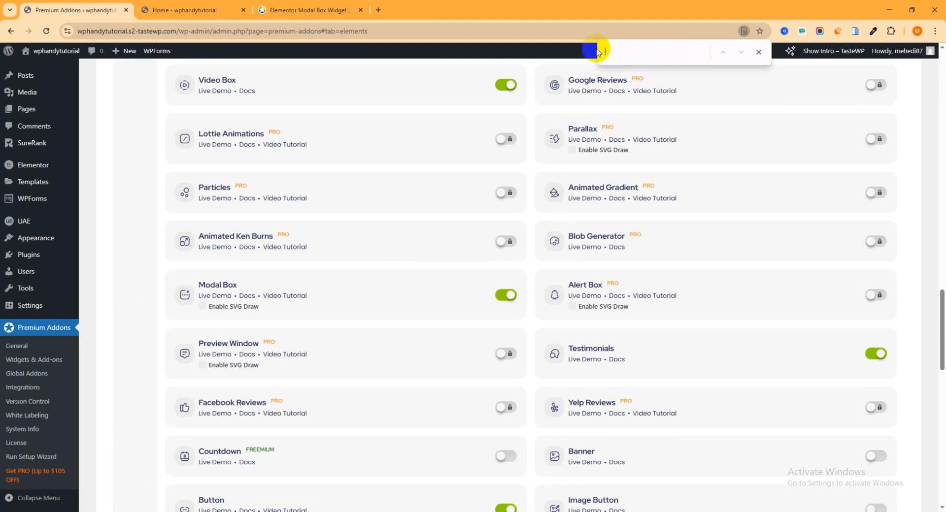
type("pricing")
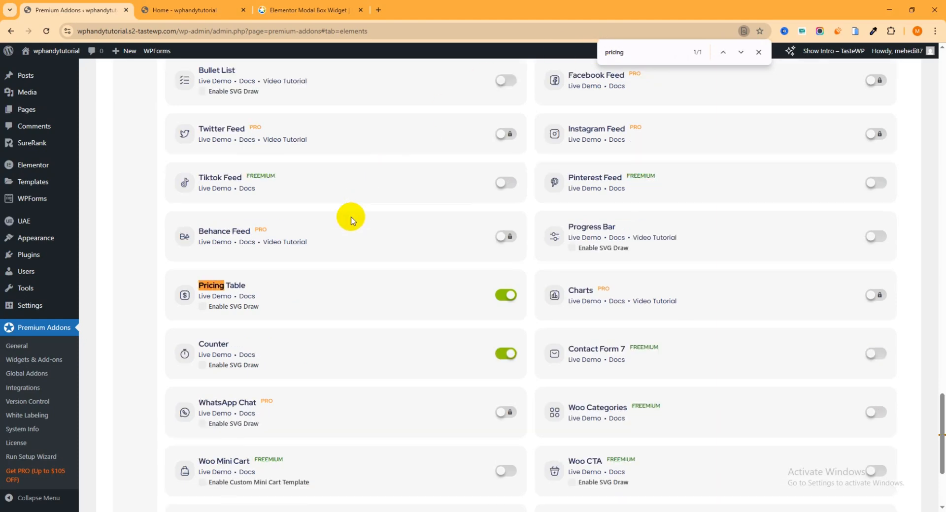
left_click(759, 54)
scroll(673, 197, "up", 20)
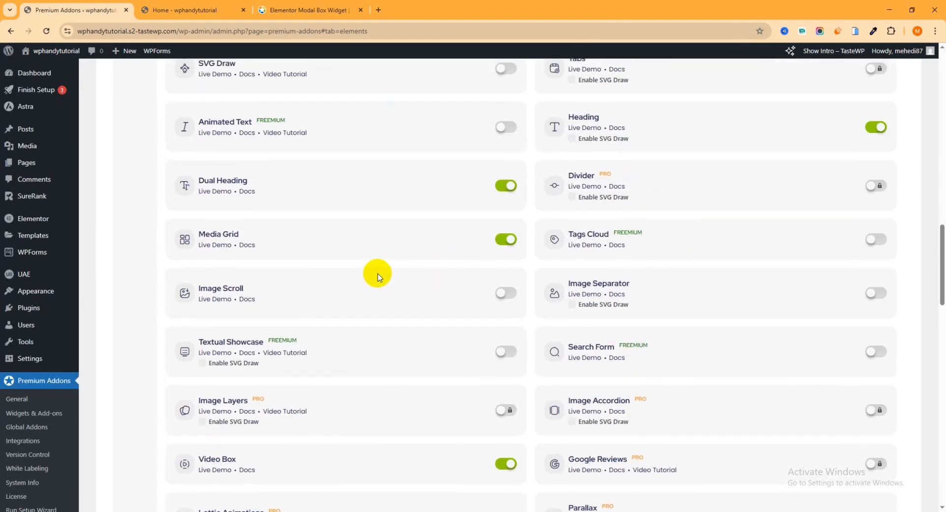
scroll(418, 247, "up", 15)
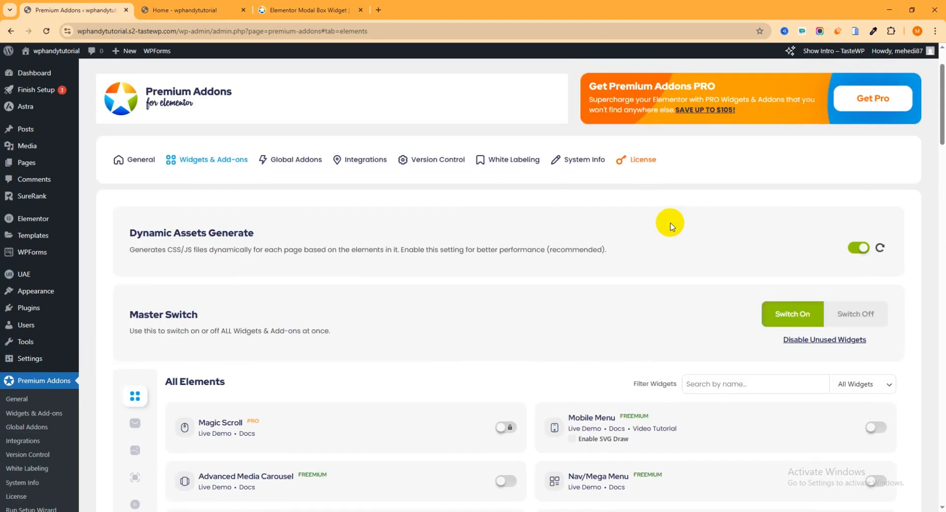
scroll(671, 227, "down", 4)
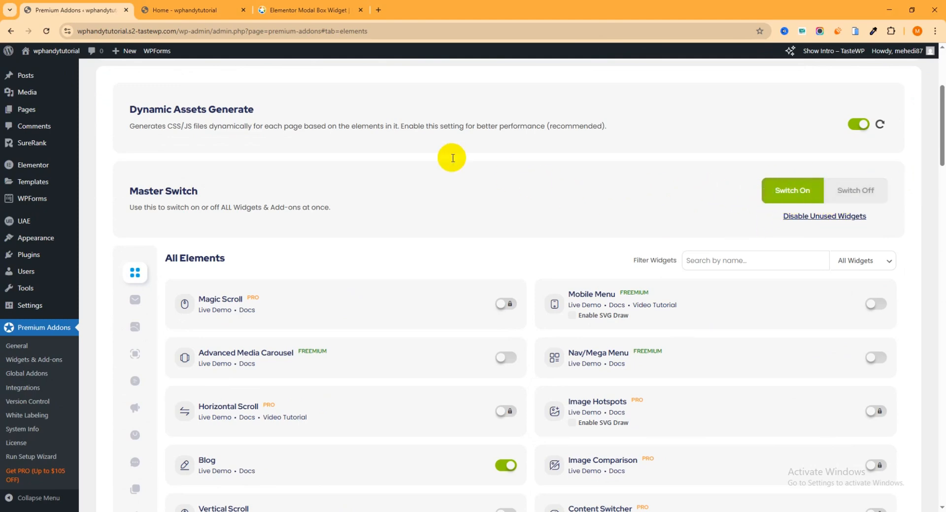
- Open the site's home page for editing with Elementor in a new browser tab and switch to it
left_click(195, 9)
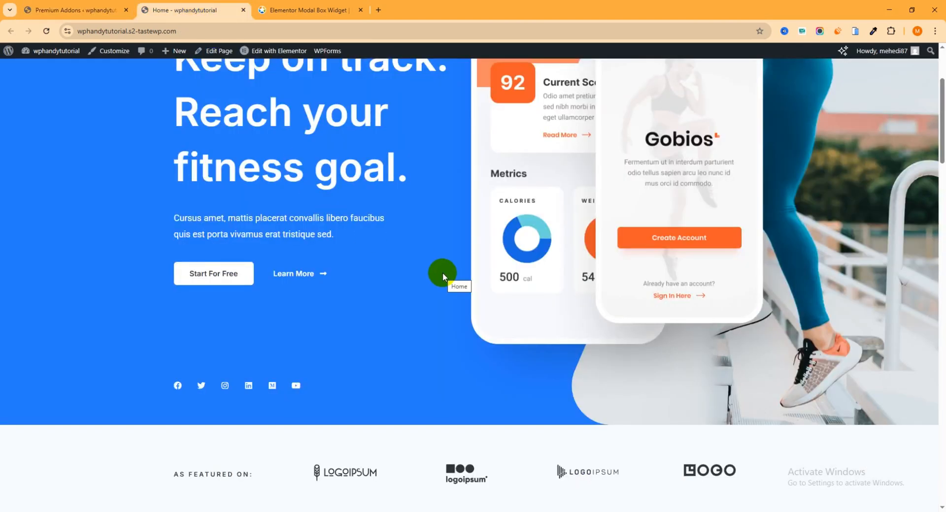
scroll(441, 265, "down", 2)
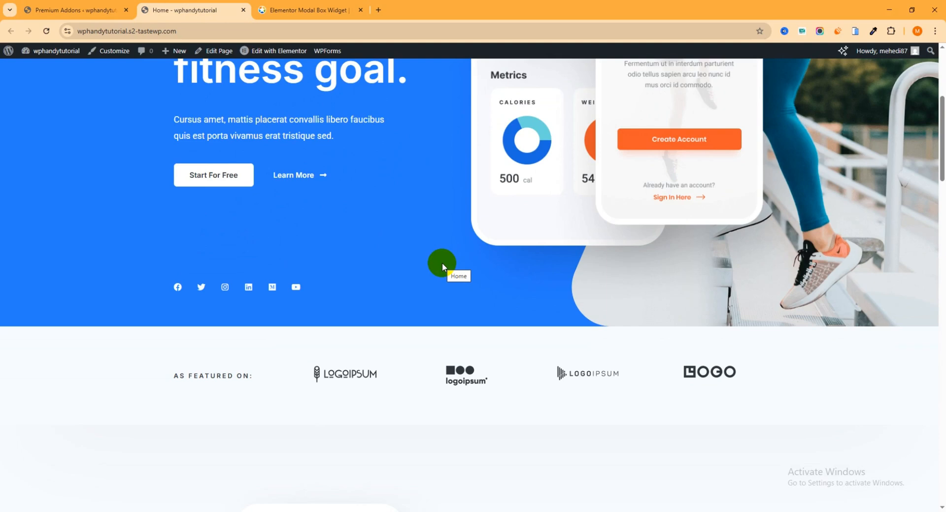
right_click(262, 50)
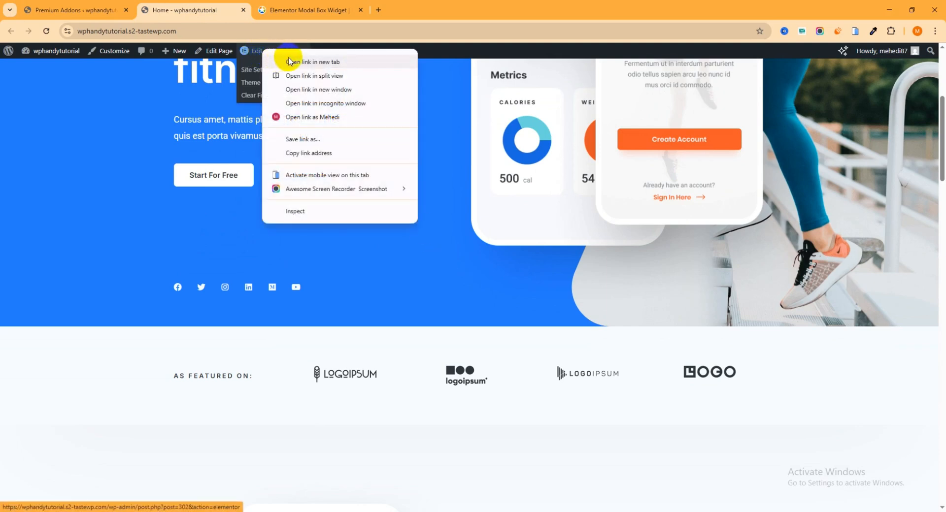
left_click(276, 61)
left_click(275, 10)
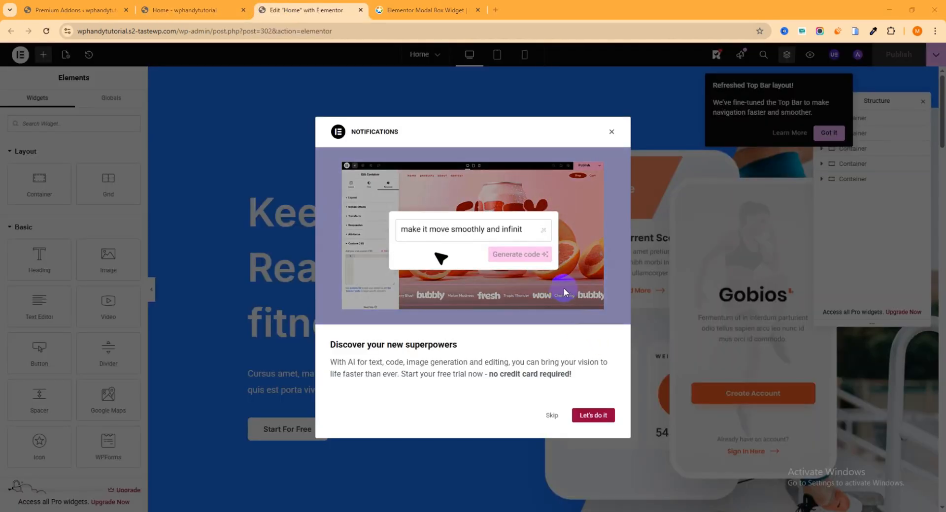
- Dismiss the Elementor notification and the top bar layout tip, and close the Structure panel
left_click(612, 132)
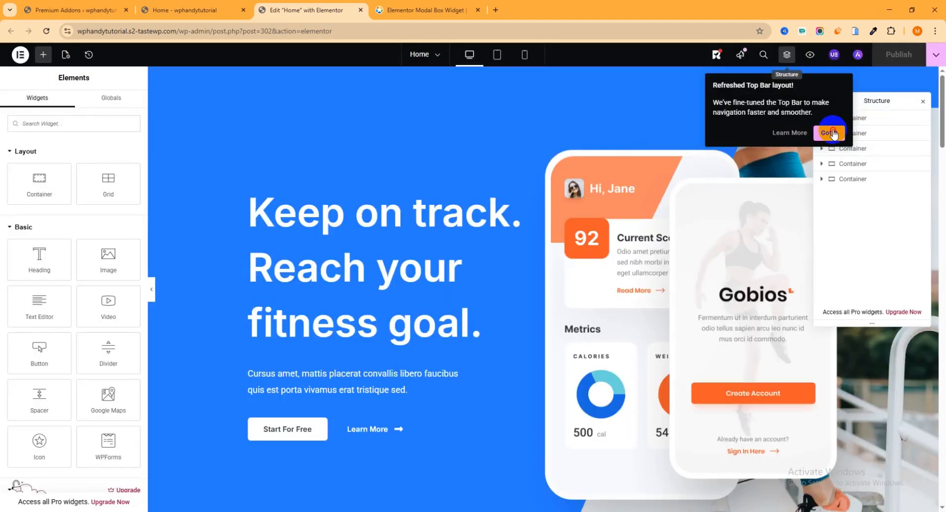
left_click(830, 131)
left_click(922, 102)
- Insert a single-column Flexbox container above the "As Featured On" section, and nest another container inside it
scroll(545, 255, "down", 7)
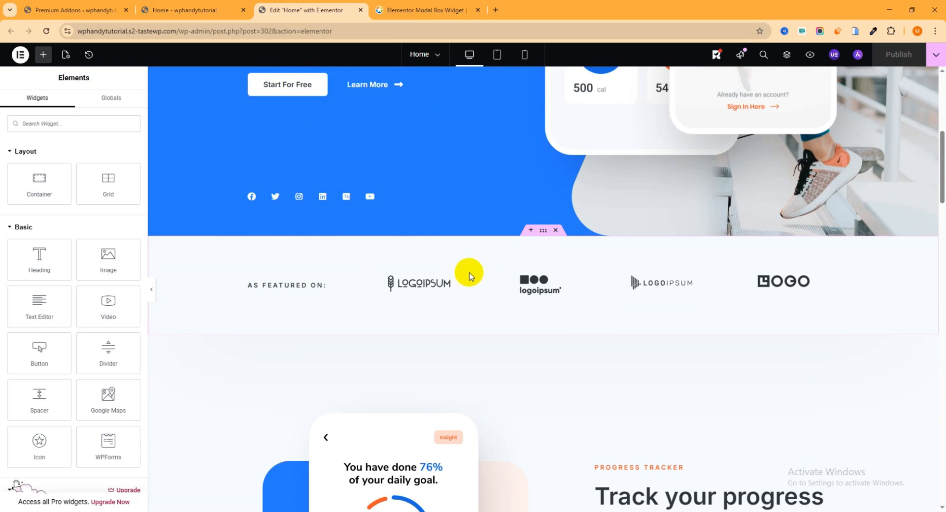
left_click(531, 232)
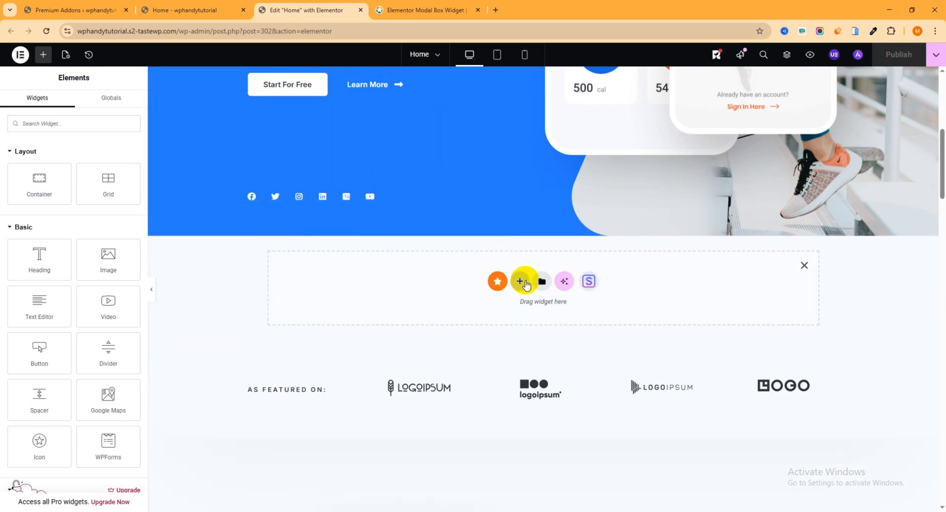
left_click(520, 283)
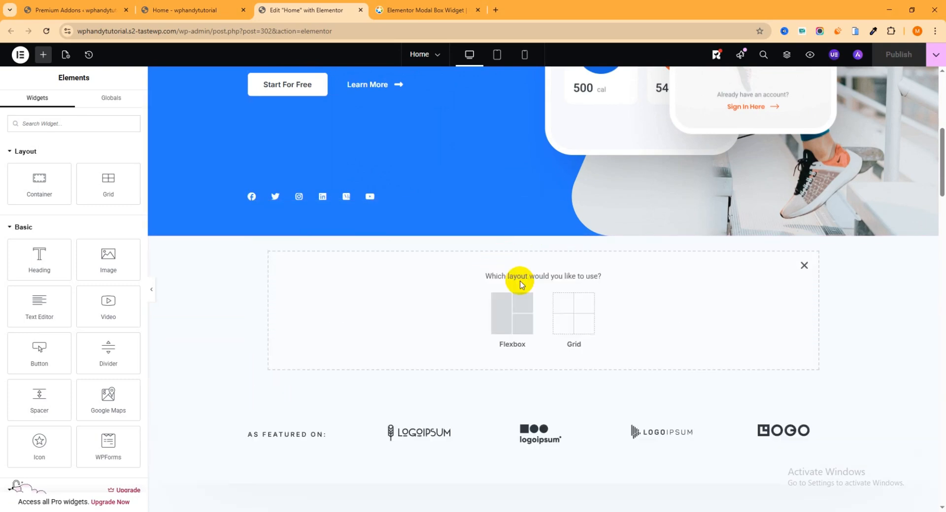
left_click(510, 317)
left_click(417, 307)
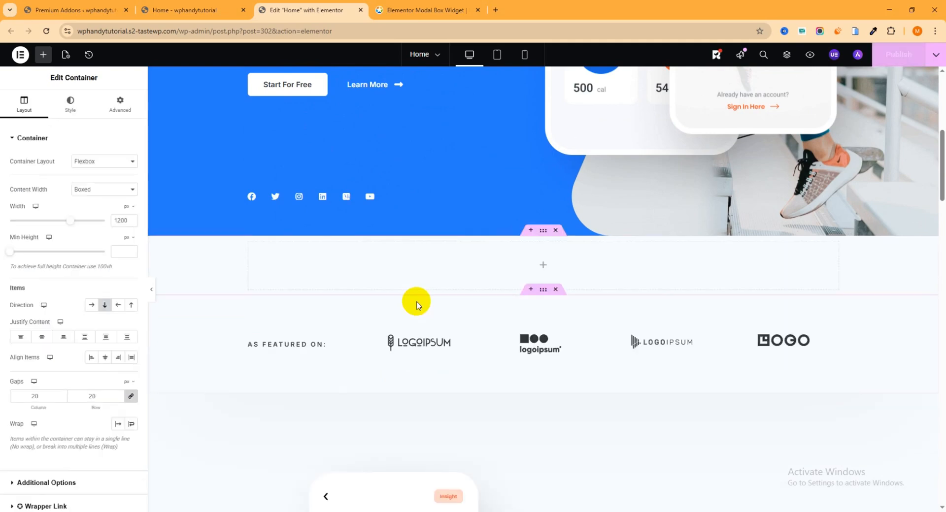
left_click(543, 265)
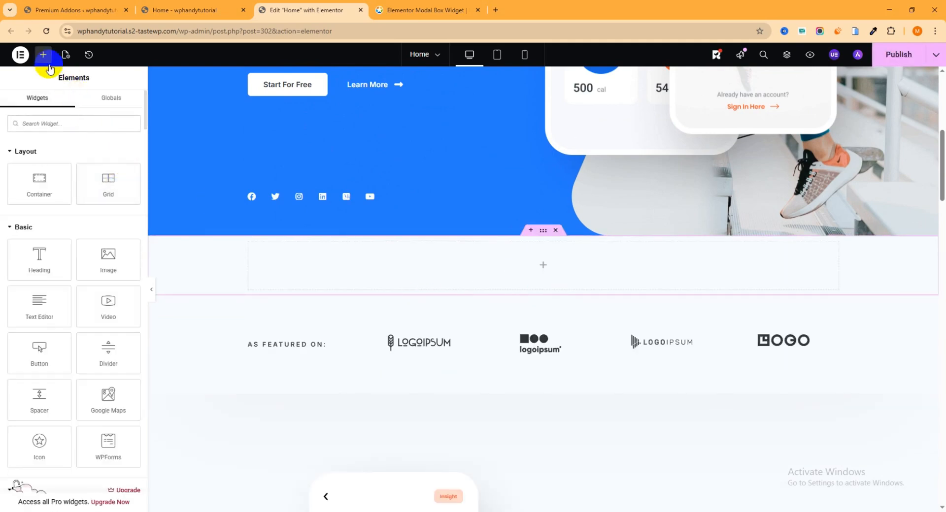
left_click_drag(52, 182, 569, 276)
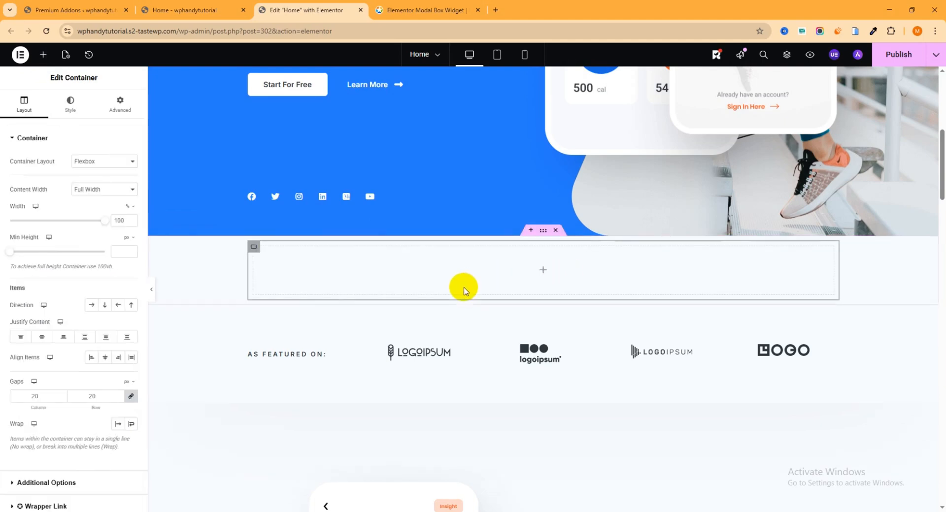
- Find the Premium Addons Modal Box widget by searching "modal", place it in the inner container, and look up "modal" once more
left_click(542, 272)
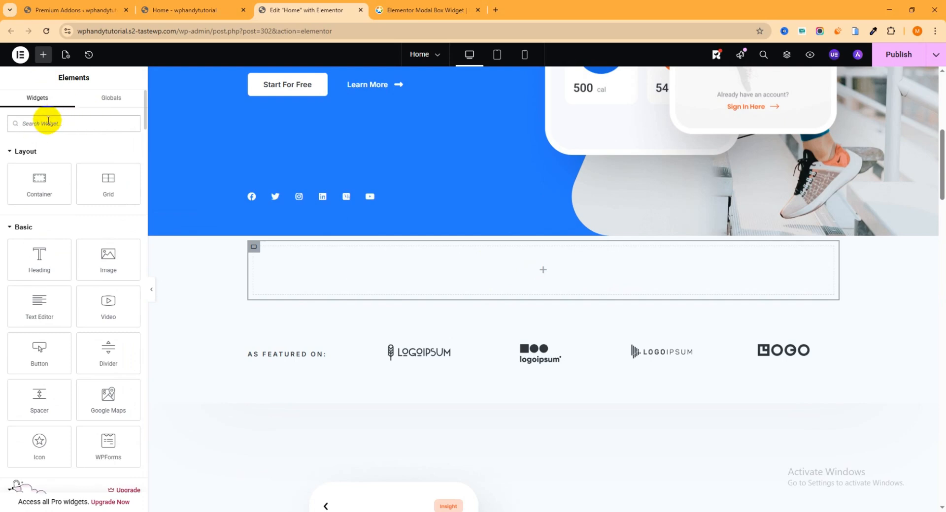
type("modal")
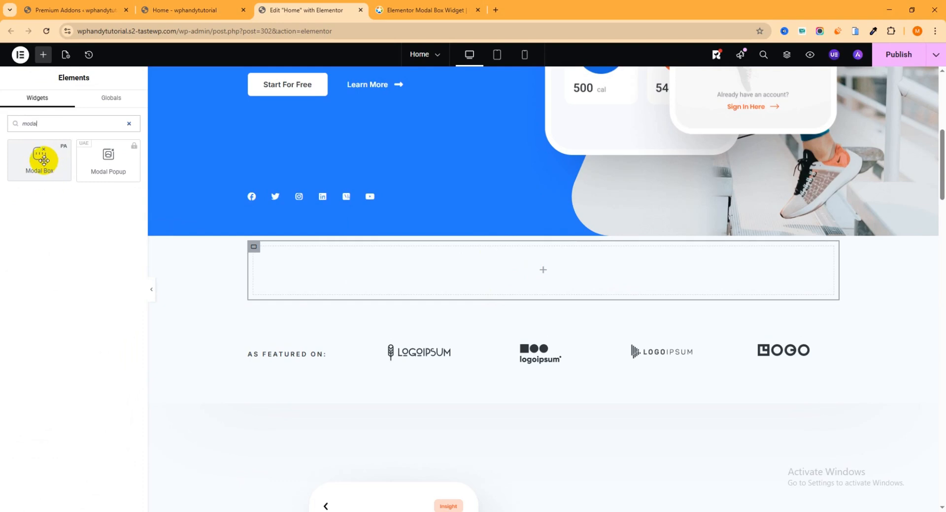
left_click_drag(43, 159, 561, 281)
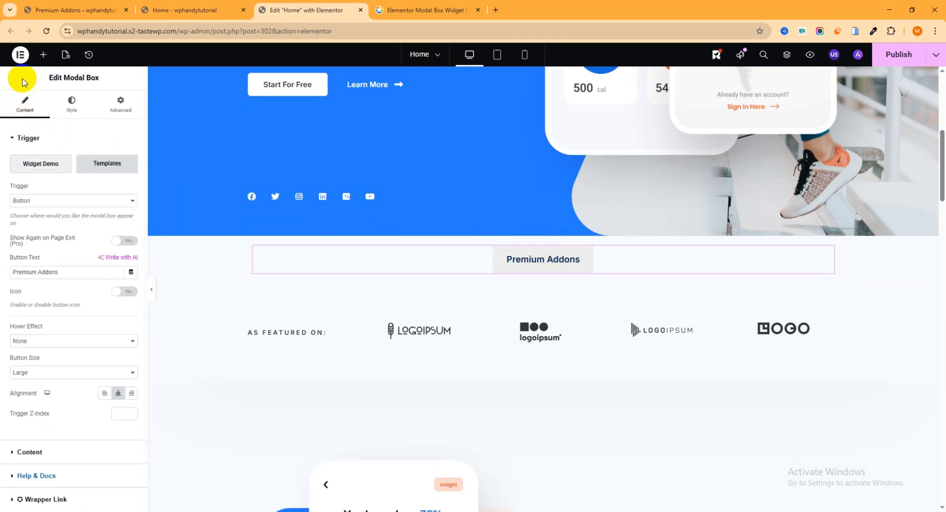
left_click(43, 55)
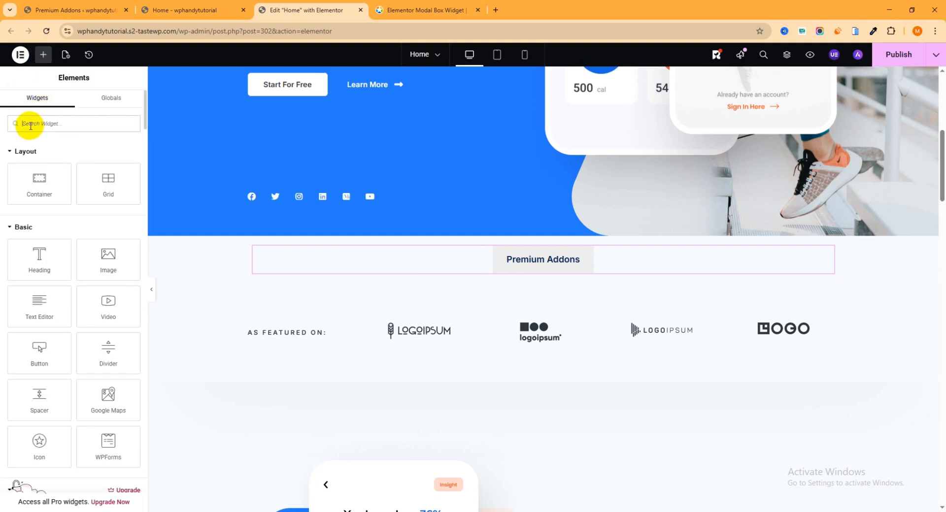
type("modal")
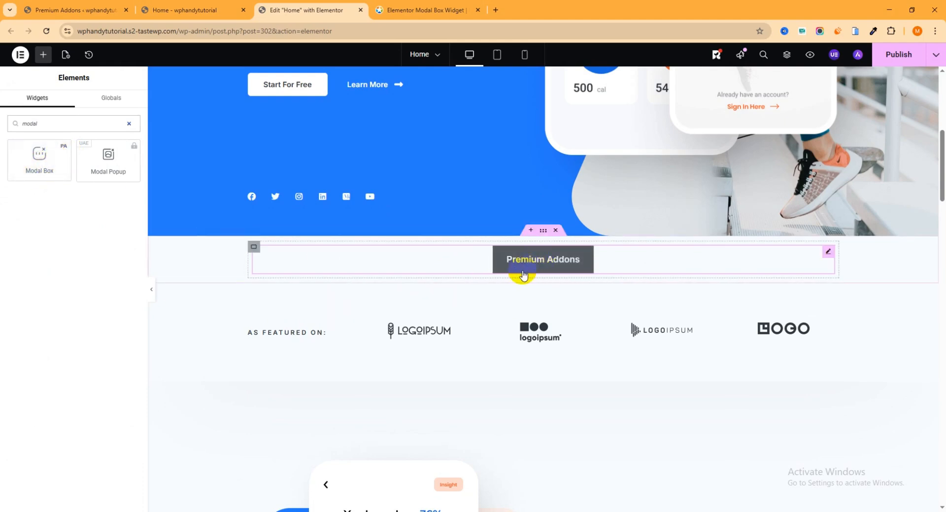
- Open the settings of the placed Modal Box widget and choose Button as its trigger
left_click(827, 252)
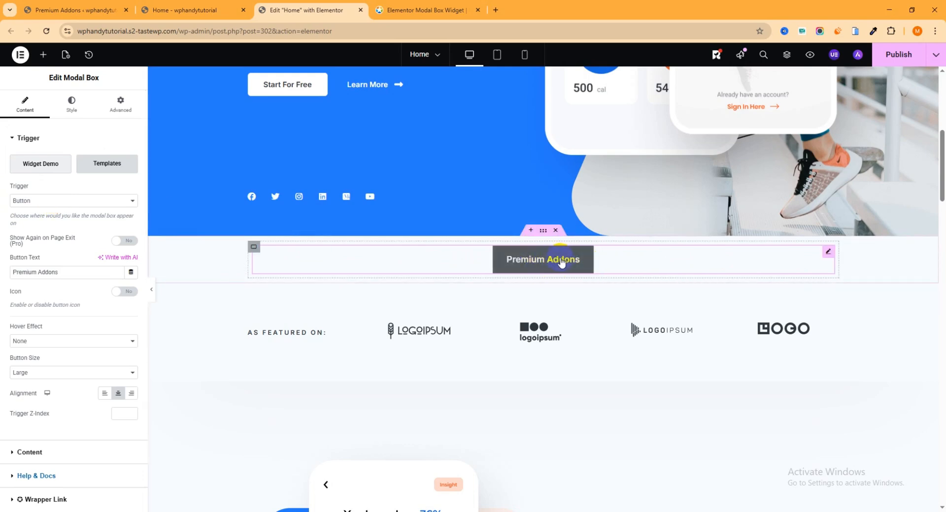
left_click(122, 201)
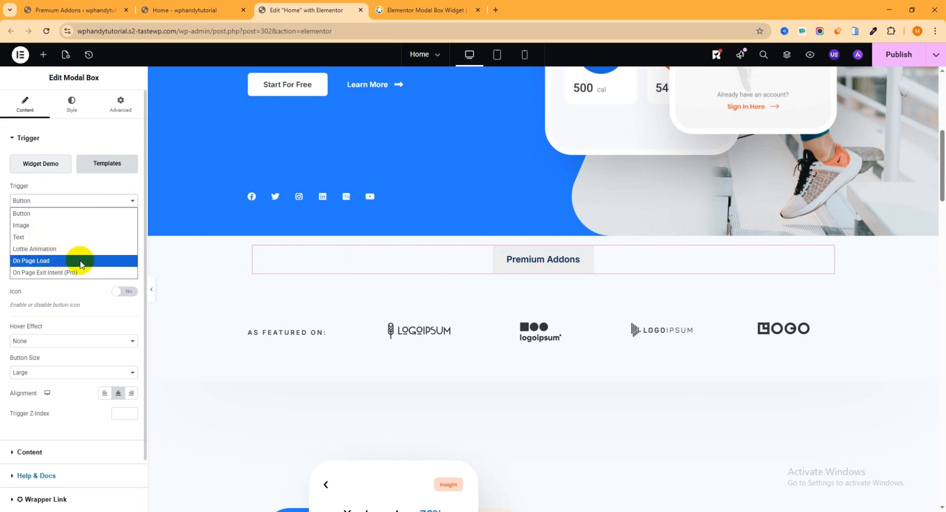
left_click(34, 216)
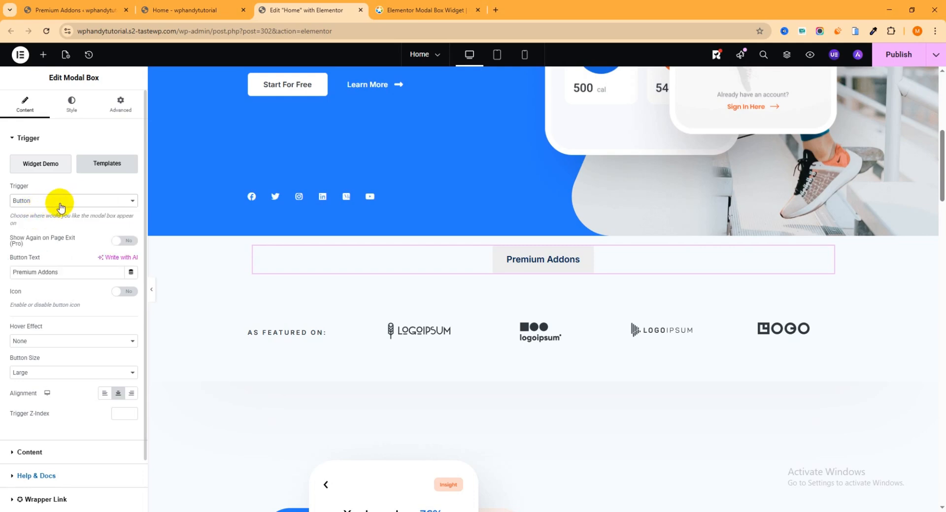
- Set the Modal Box trigger's button text to "Click here For details"
scroll(63, 220, "down", 1)
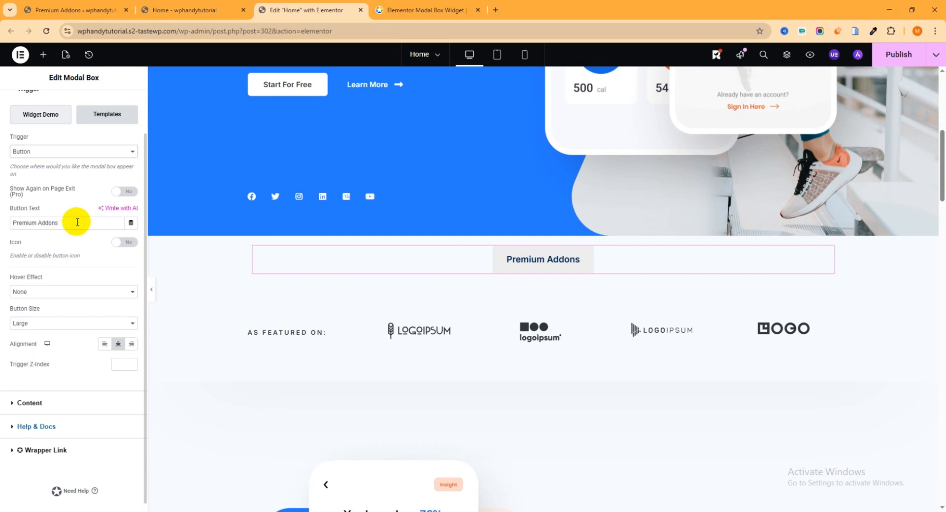
left_click_drag(78, 222, 1, 226)
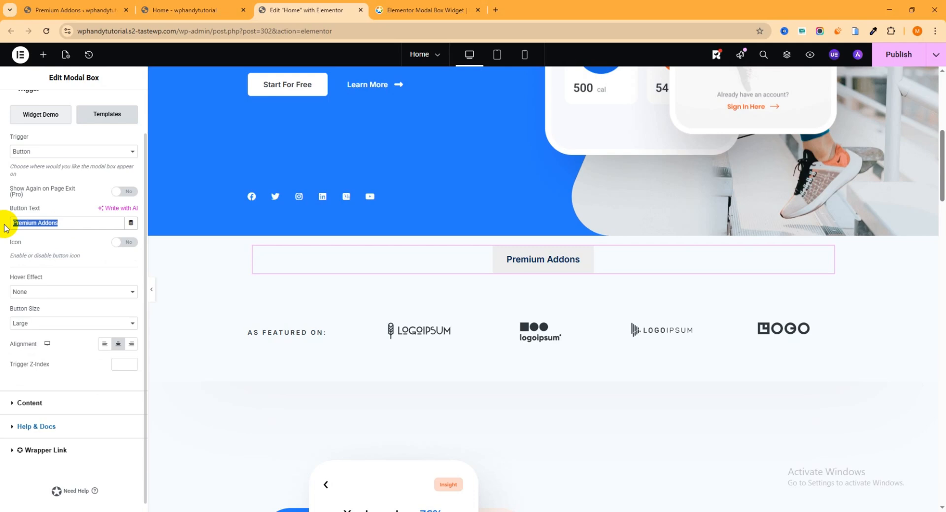
type("q")
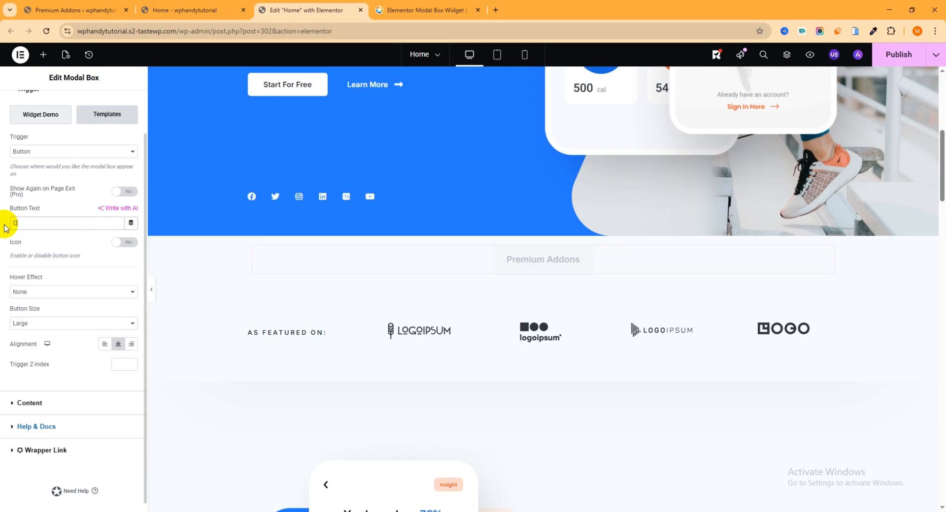
type("lick h")
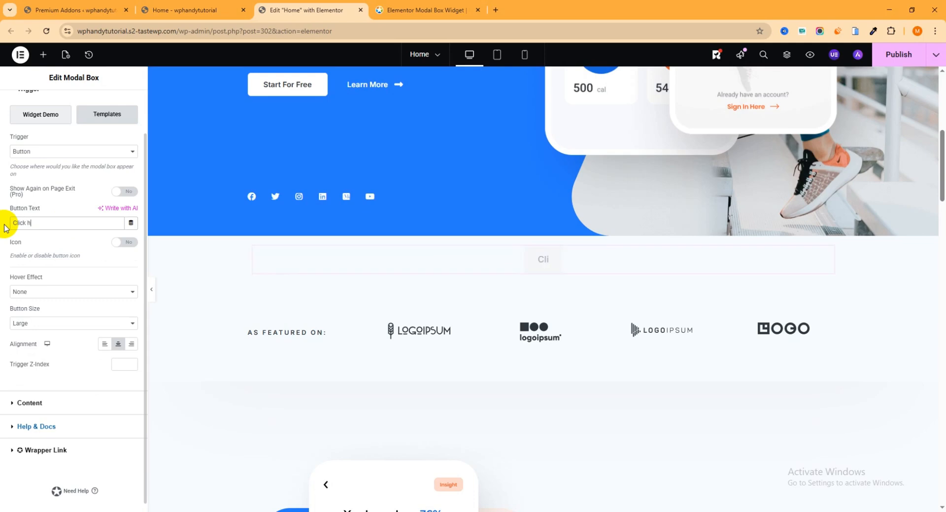
type("ere For details")
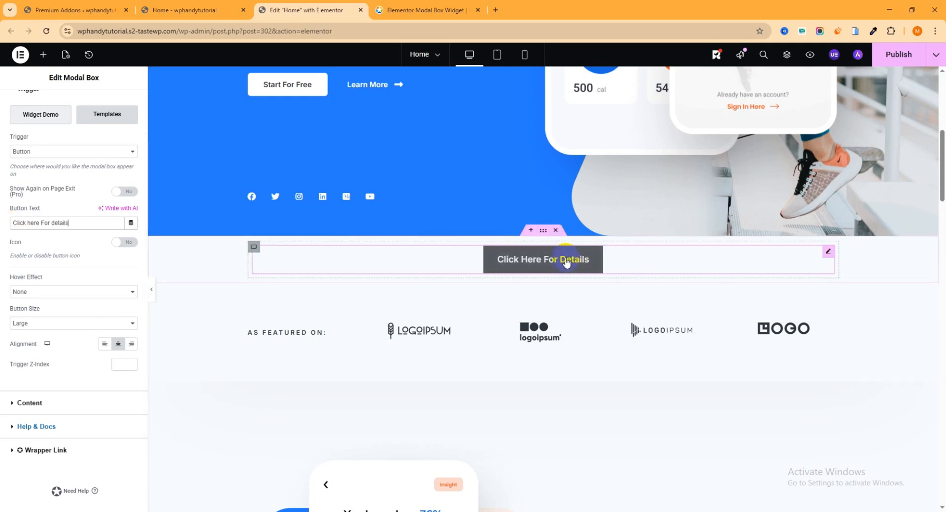
- In the Modal Box content settings, try Elementor Template as the content to show and switch back to Text Editor
scroll(97, 223, "down", 1)
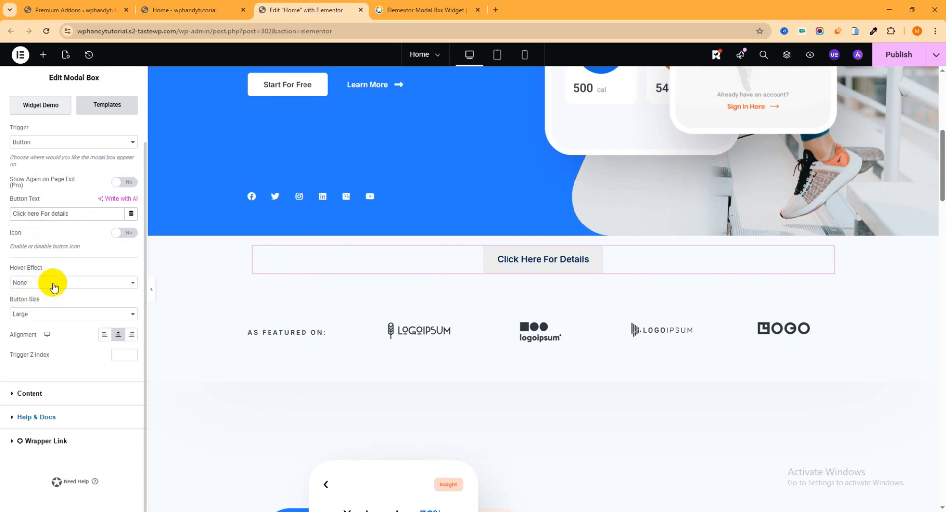
left_click(20, 394)
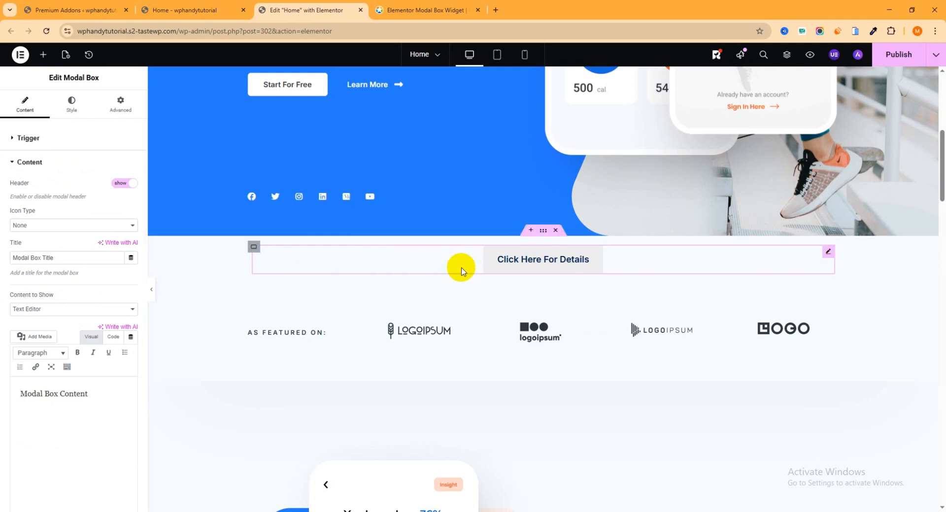
left_click(86, 310)
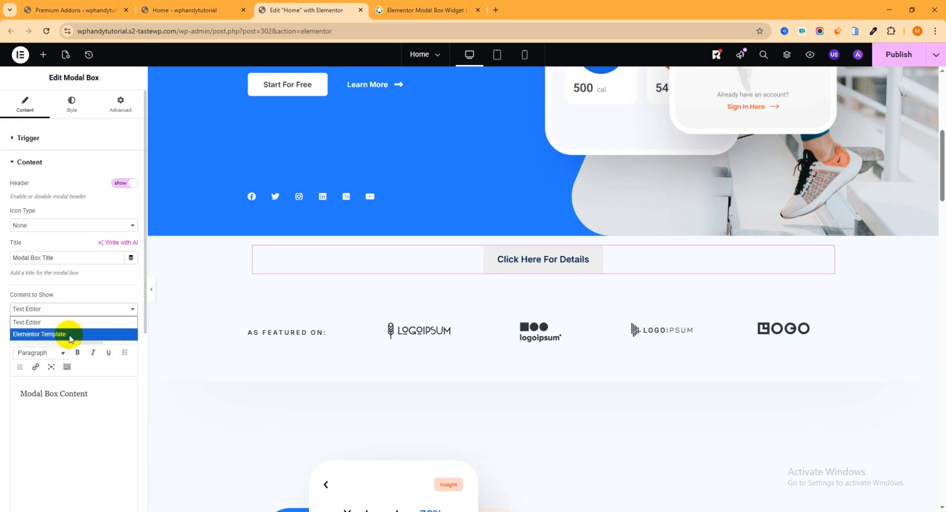
left_click(68, 335)
left_click(67, 310)
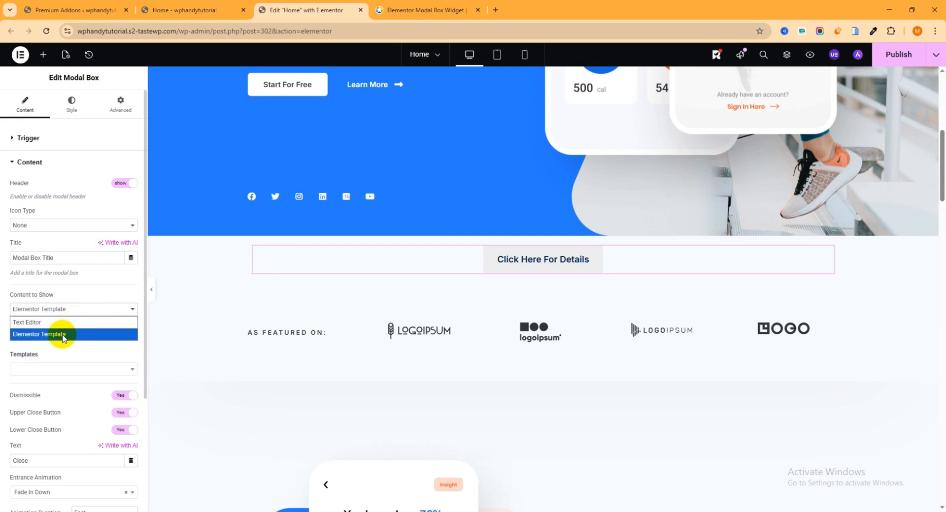
left_click(64, 334)
left_click(57, 309)
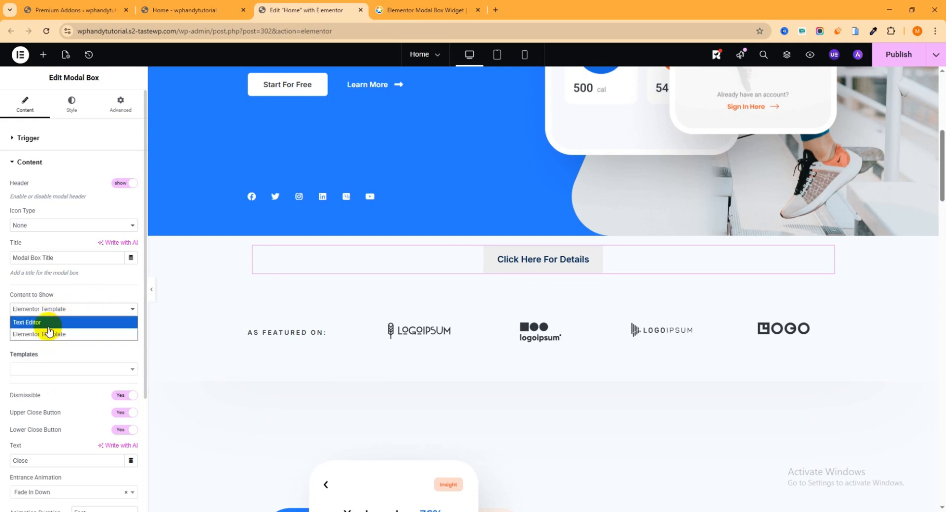
left_click(48, 323)
- Copy "Modal Box Content" in the modal's text editor, paste it four more times after the original, and publish the page
scroll(46, 312, "down", 2)
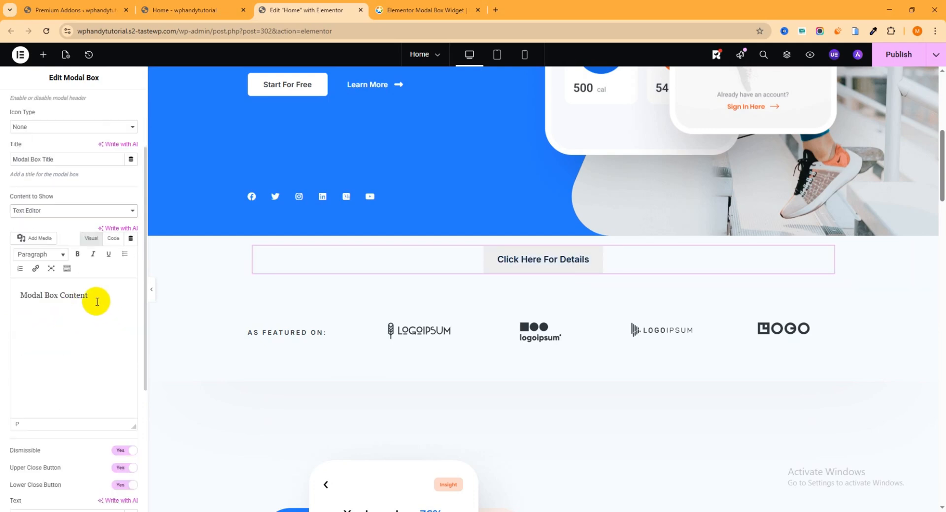
left_click_drag(110, 294, 14, 294)
key("ctrl+c")
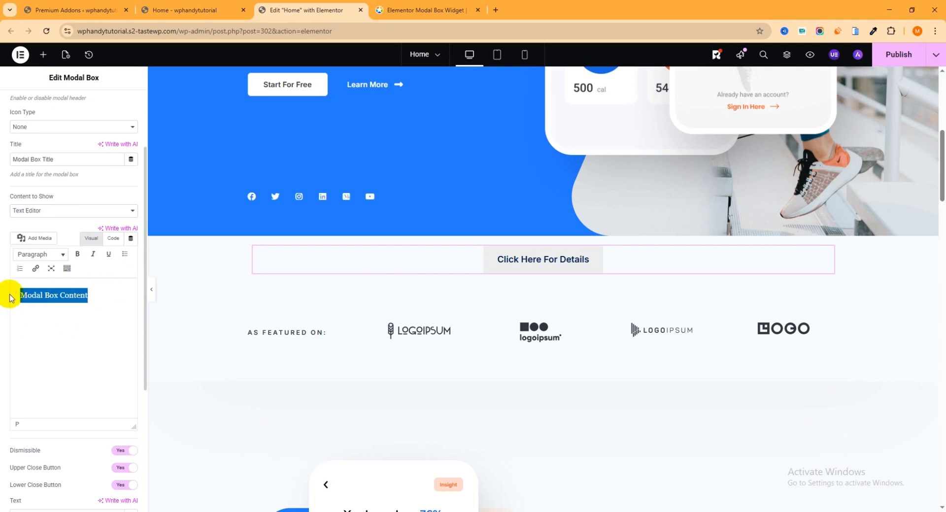
left_click(104, 296)
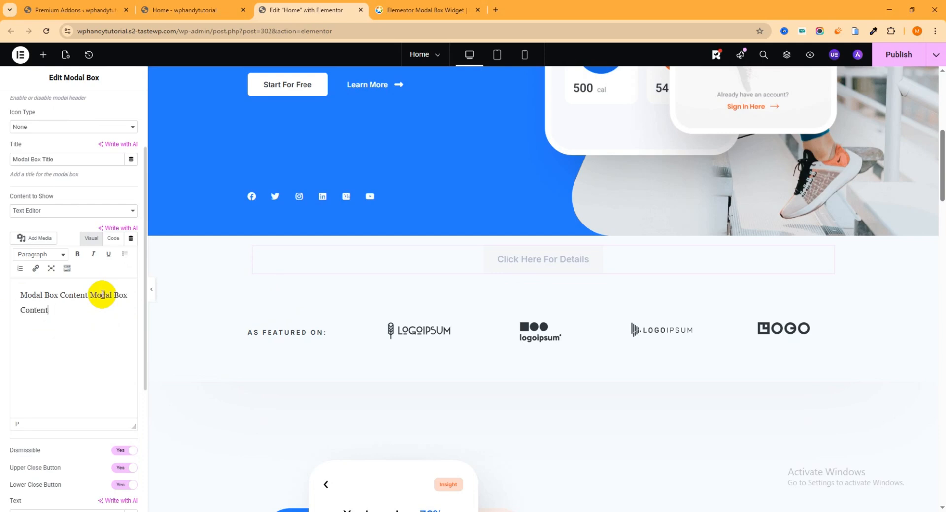
key("ctrl+v")
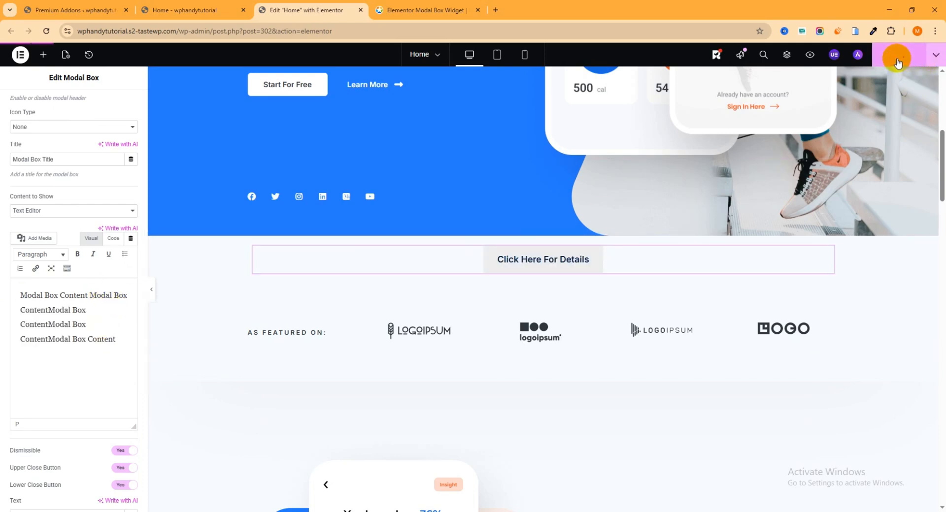
- Reload the live Home page, open the popup from "Click Here For Details", examine its content text, and close it
left_click(211, 9)
left_click(48, 31)
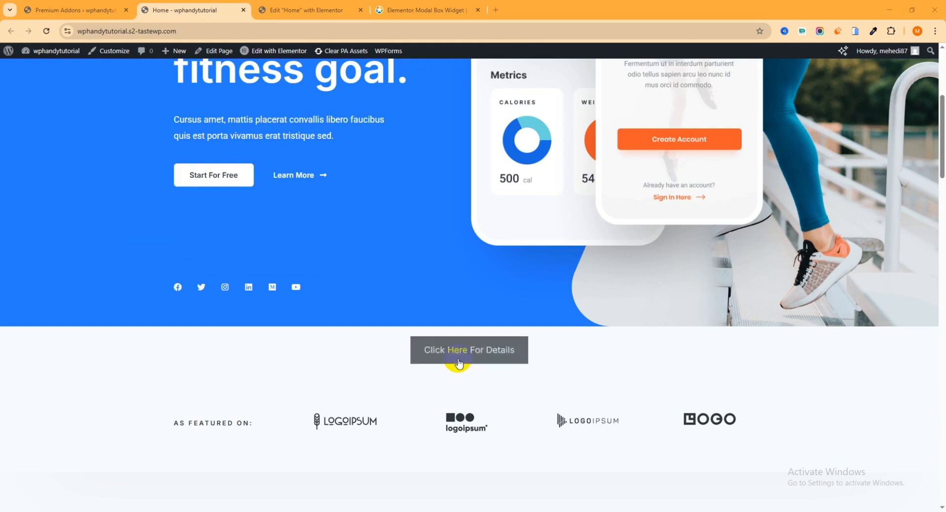
left_click(469, 359)
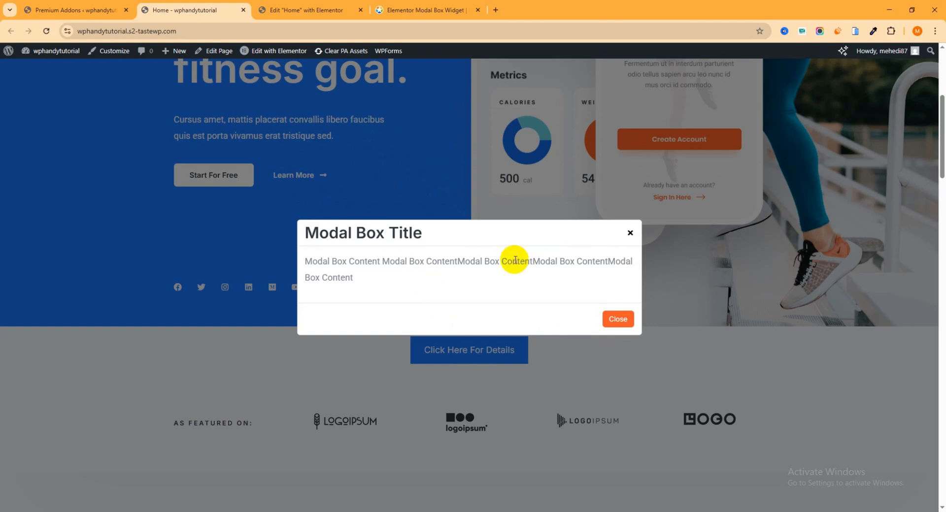
left_click_drag(385, 282, 302, 261)
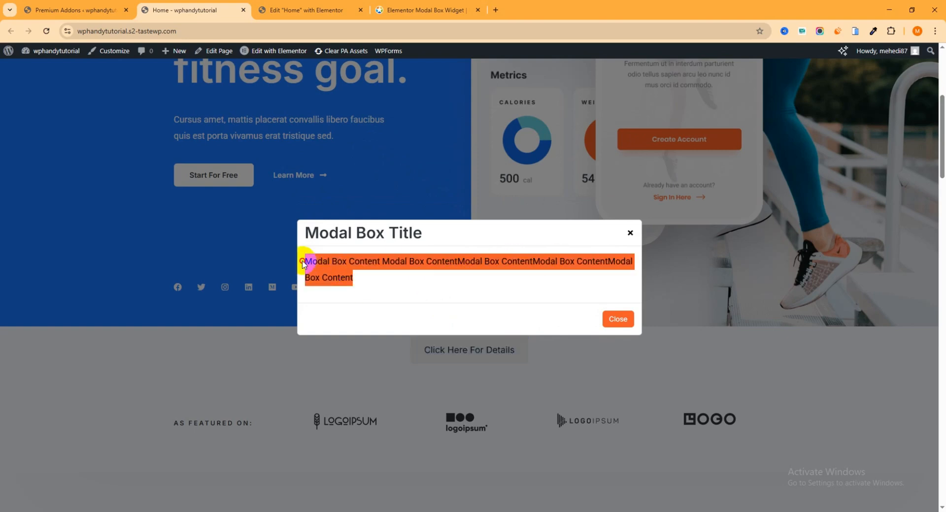
left_click(631, 233)
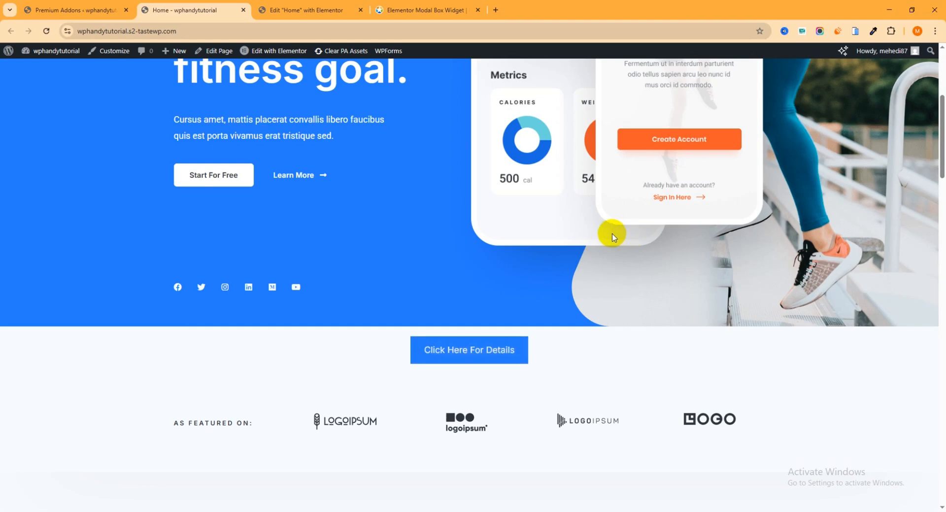
- Highlight the modal's content text in the Elementor editor and reopen the popup on the live Home page to compare the two
left_click(340, 19)
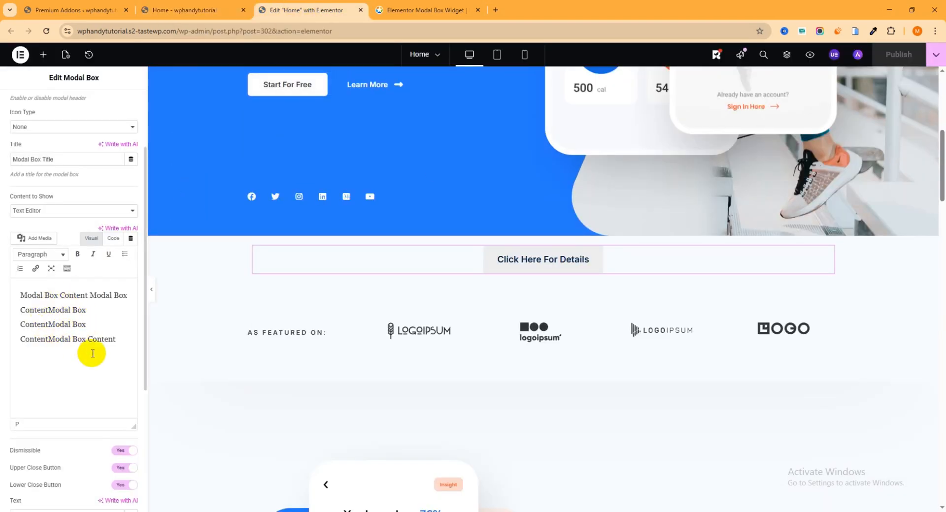
left_click_drag(115, 341, 20, 295)
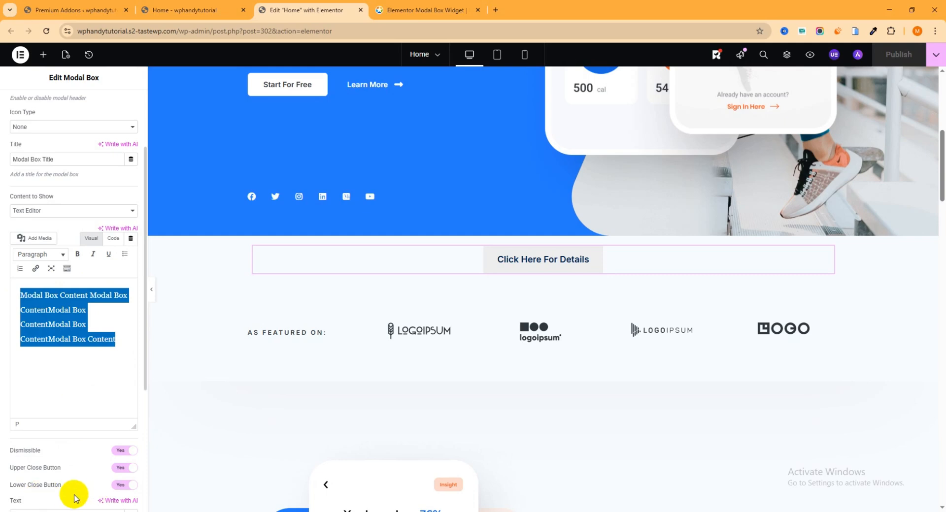
left_click(187, 10)
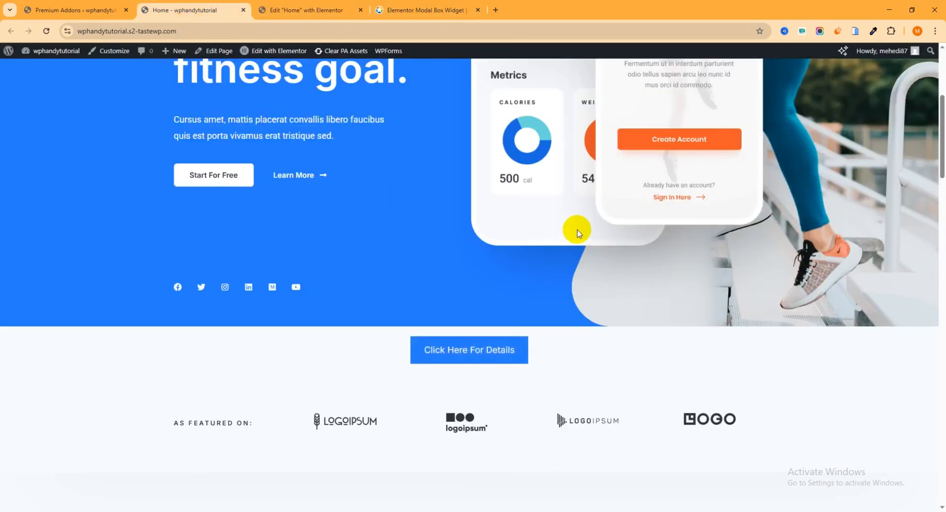
left_click(465, 353)
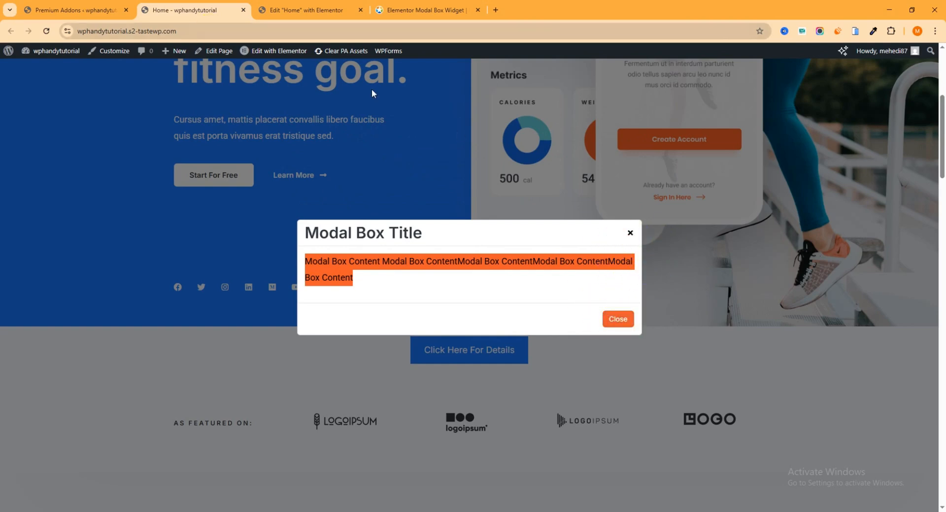
left_click(49, 10)
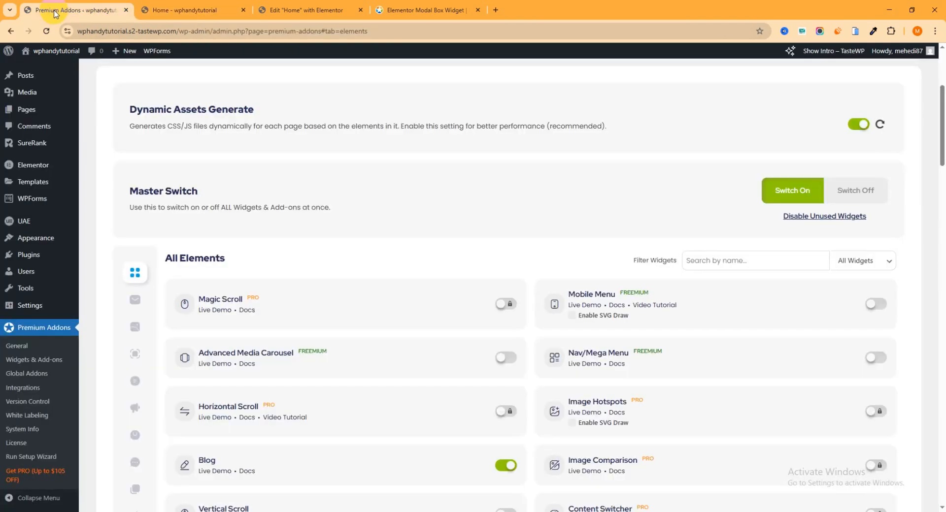
- Return to the Elementor editor and review the Modal Box style options for the trigger, header, upper close button and lower close button
left_click(257, 18)
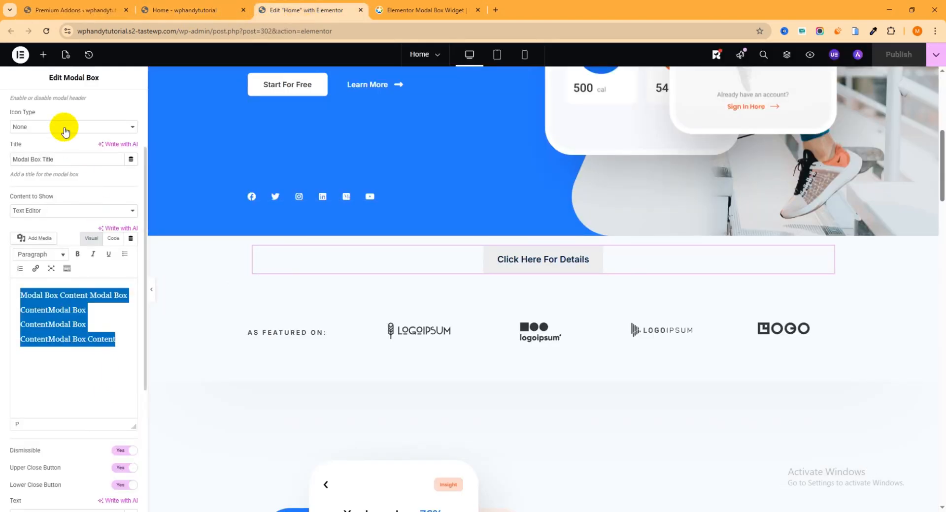
scroll(64, 127, "up", 2)
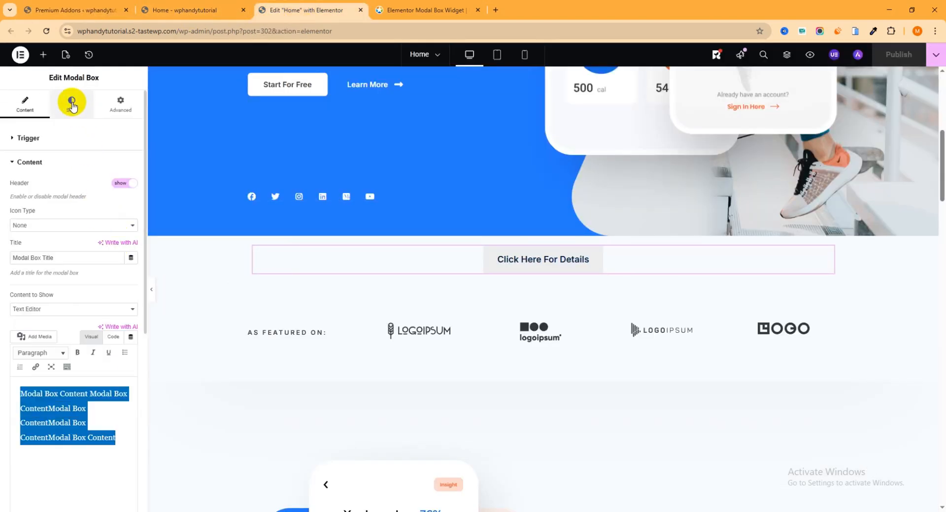
left_click(69, 108)
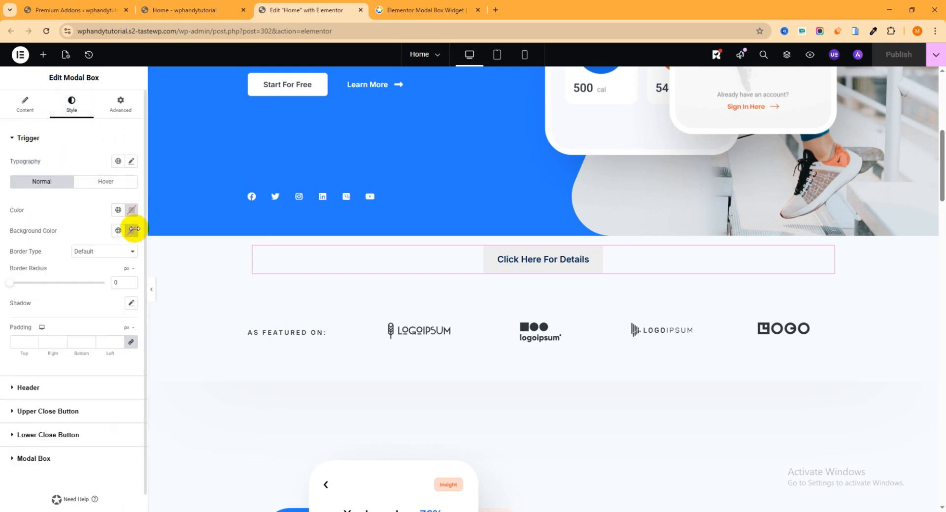
scroll(79, 320, "down", 1)
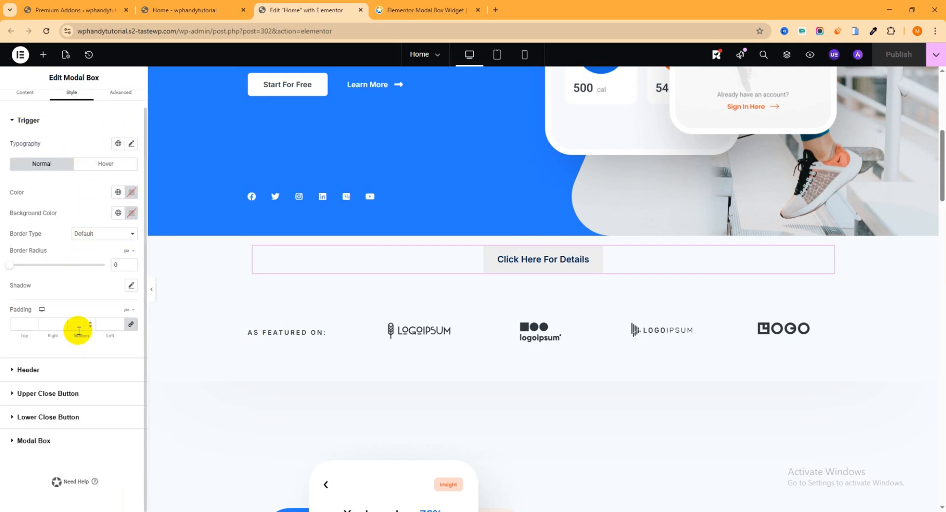
left_click(11, 372)
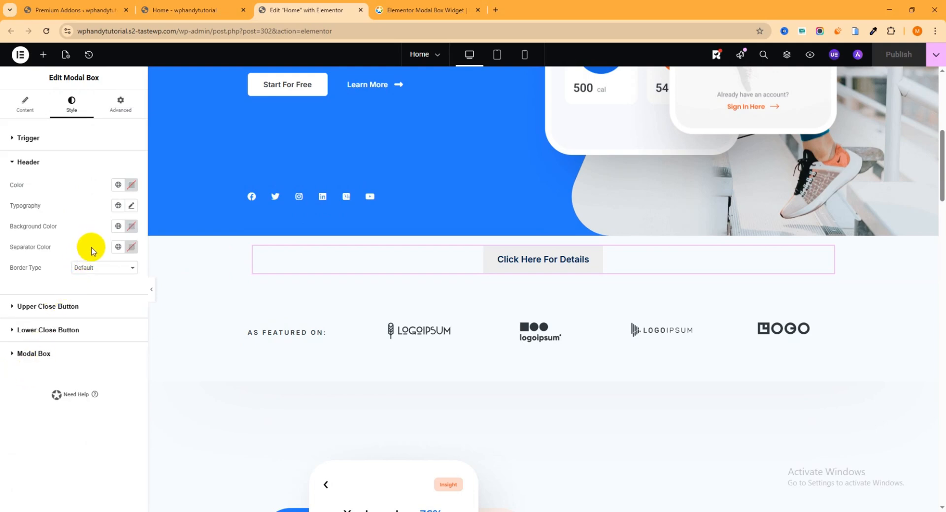
left_click(53, 306)
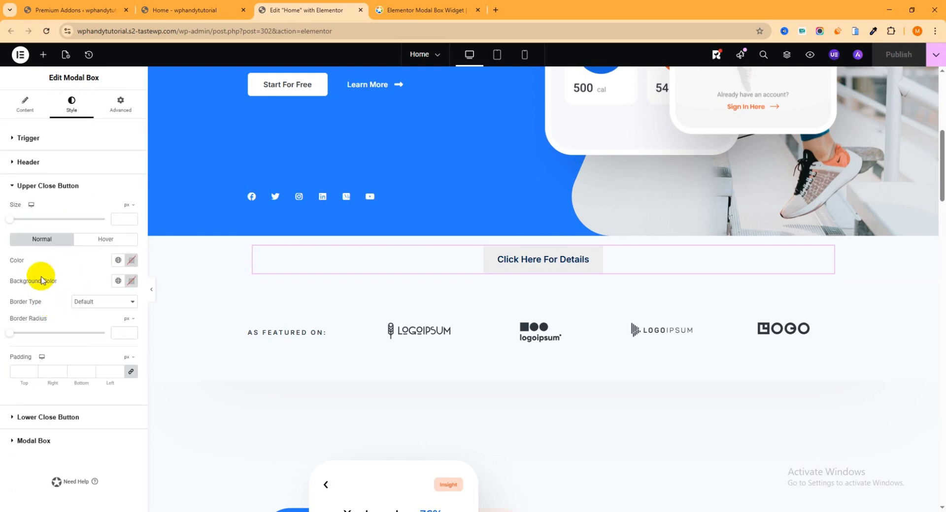
left_click(44, 422)
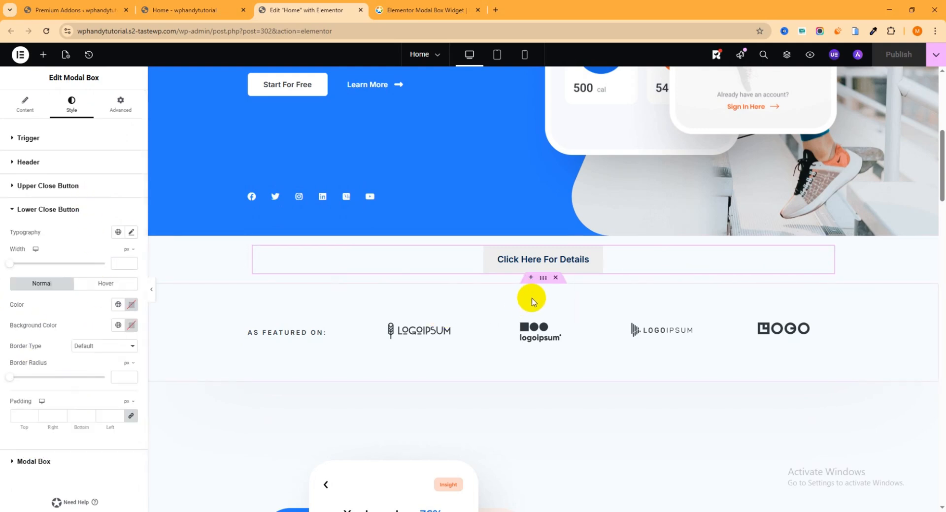
- Insert a single-column Flexbox container between the "Click Here For Details" button and the "As Featured On" section, and nest another container inside it
left_click(530, 279)
left_click(520, 329)
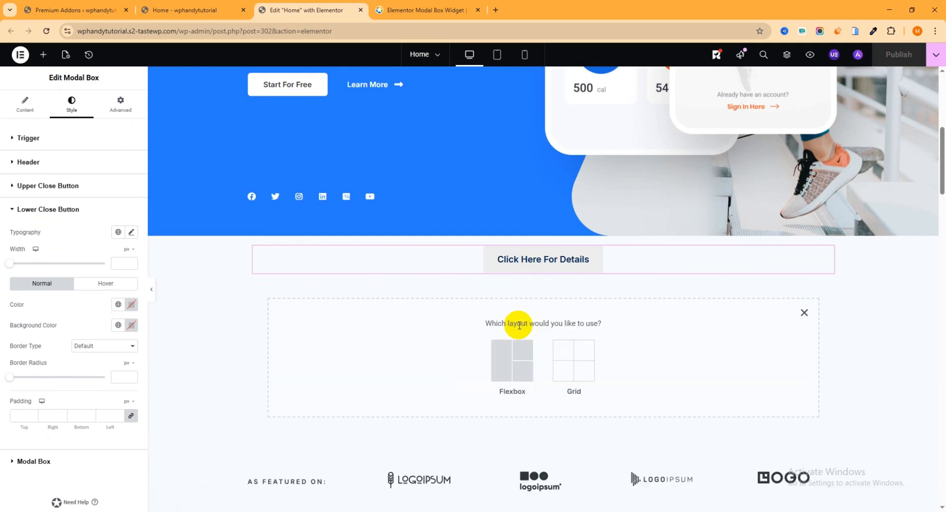
left_click(510, 358)
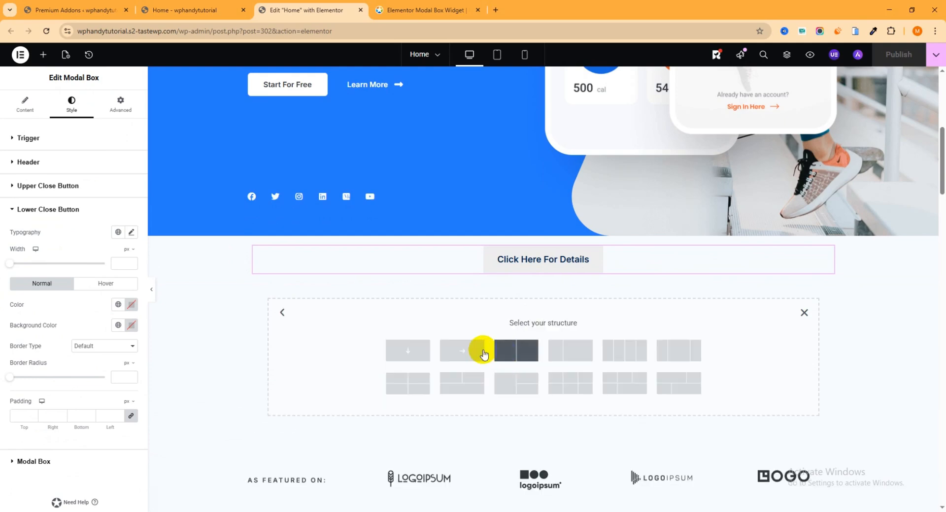
left_click(413, 358)
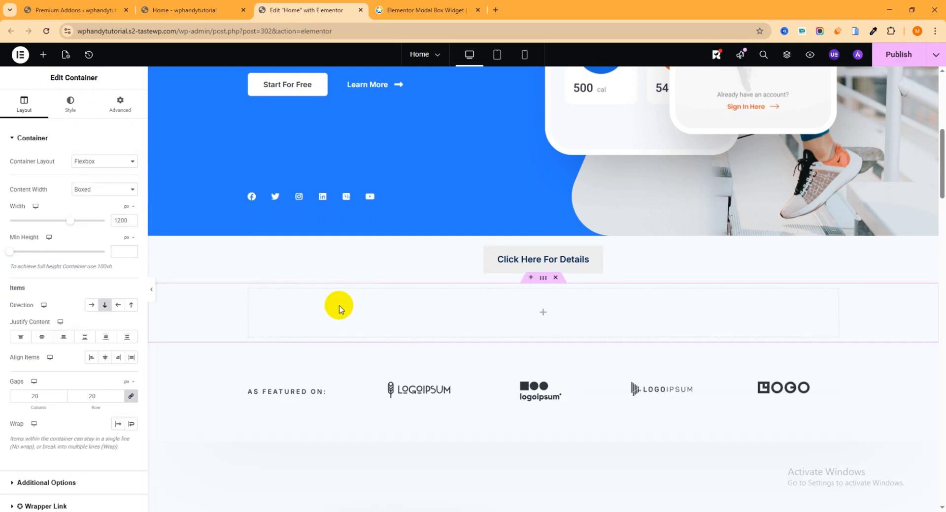
left_click(543, 314)
left_click_drag(42, 190, 504, 301)
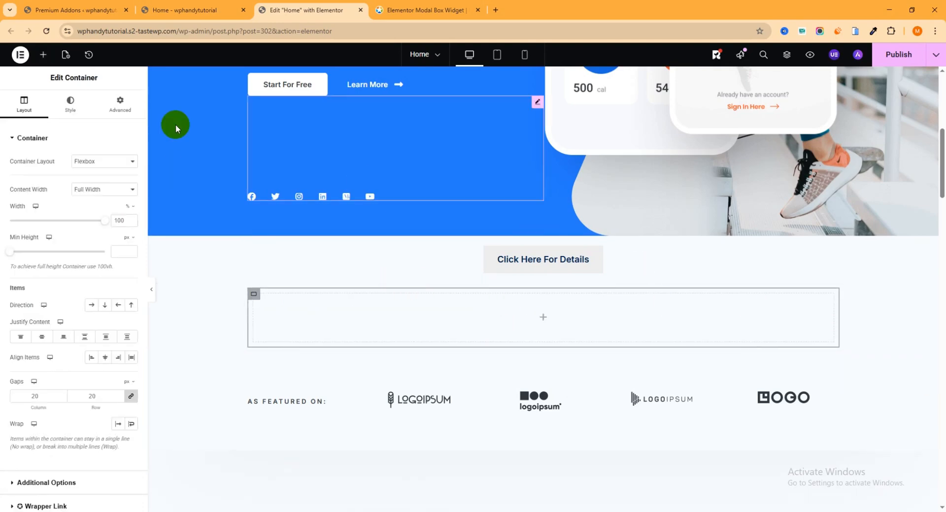
- Add a Modal Box widget to the empty nested container and set its button text to "Contact Us"
left_click(43, 56)
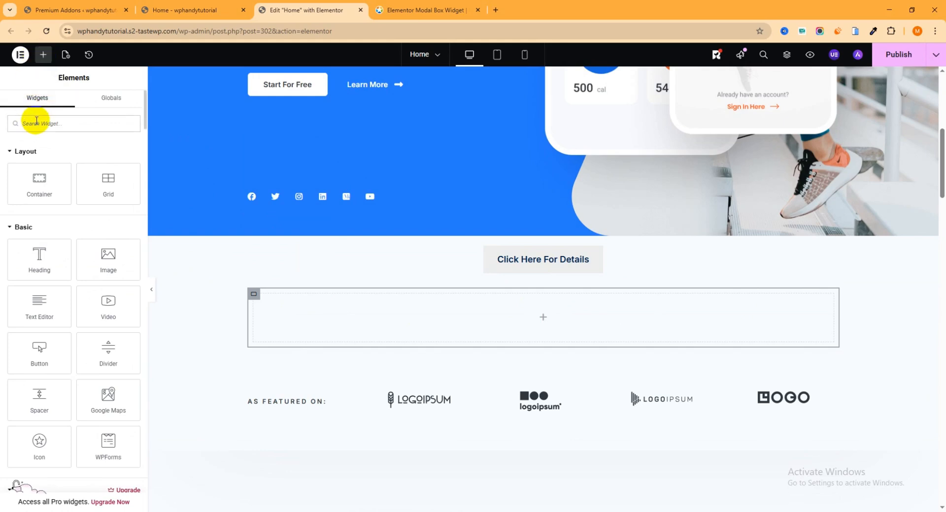
type("modal")
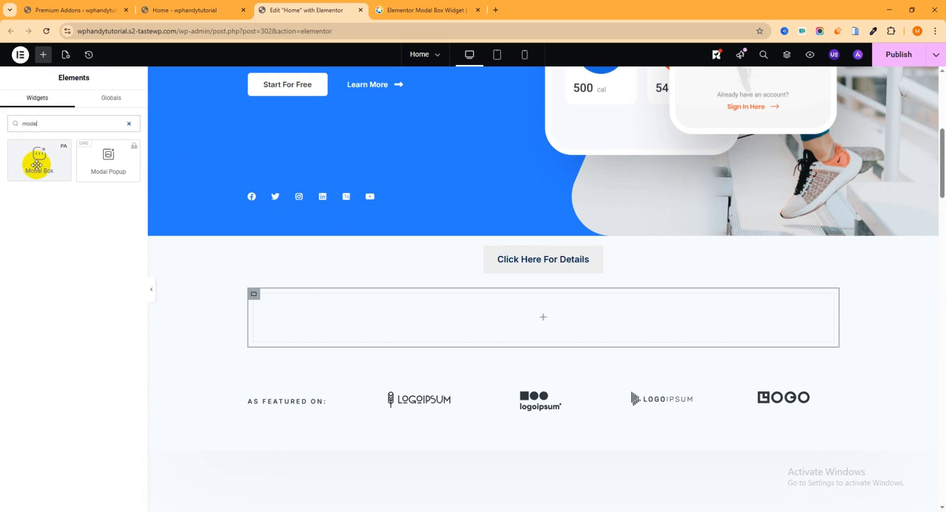
left_click_drag(31, 163, 587, 322)
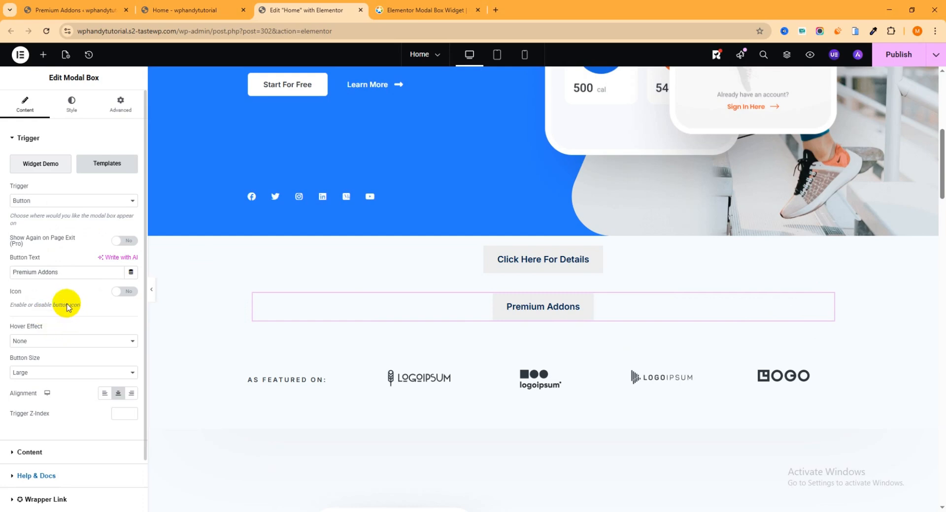
left_click_drag(61, 272, 2, 274)
type("C")
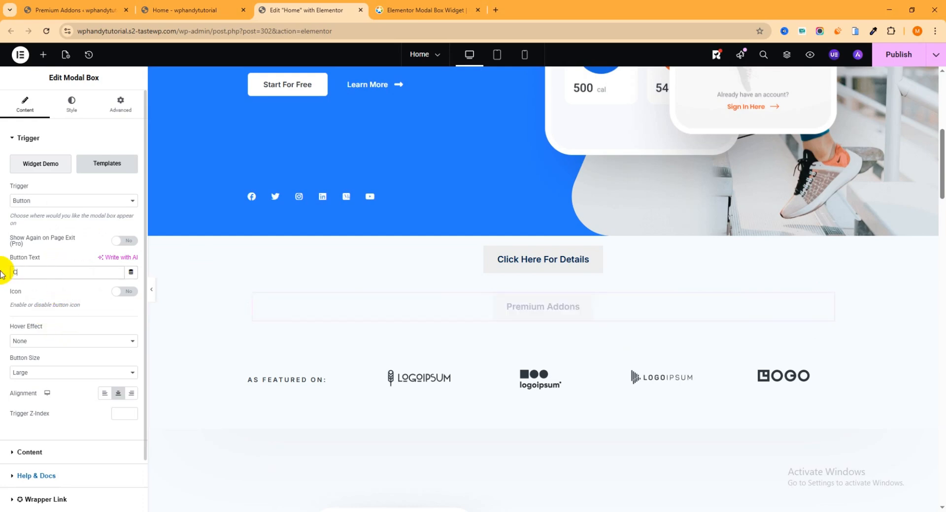
type("ontact Us")
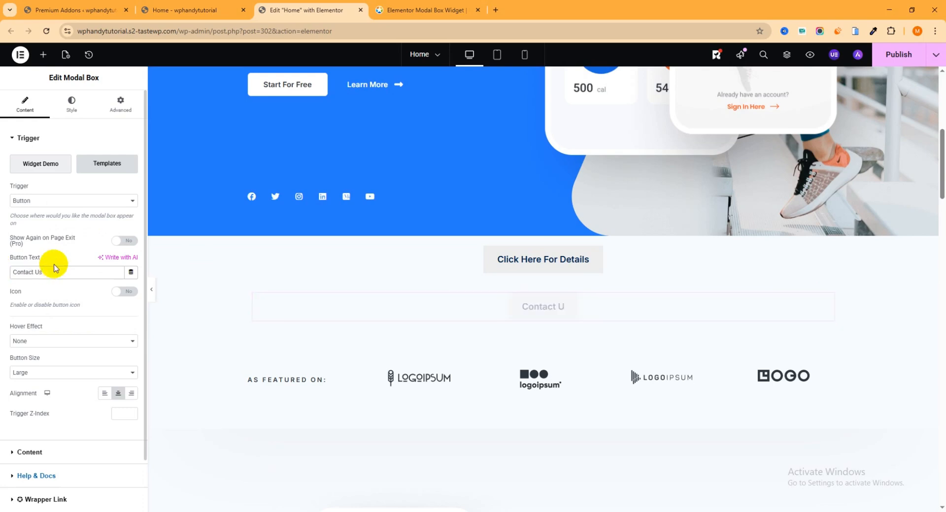
- Open the modal's content text for editing and copy the Simple Contact Form shortcode [wpforms id="861"] from the WPForms forms overview
scroll(84, 344, "down", 1)
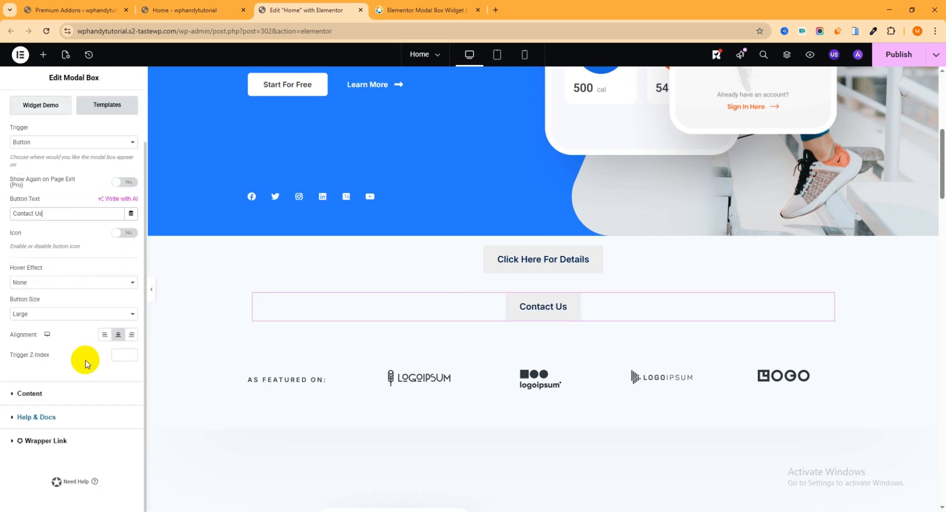
left_click(14, 398)
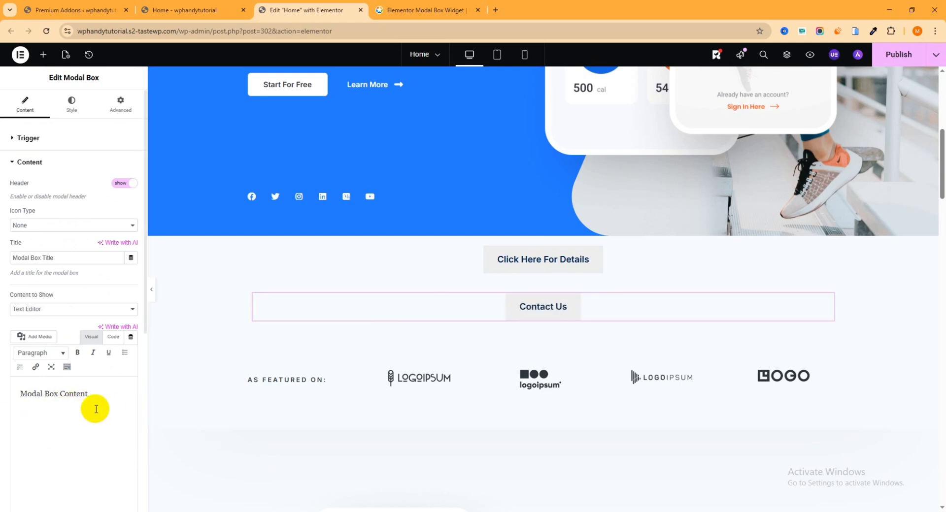
left_click_drag(89, 394, 20, 394)
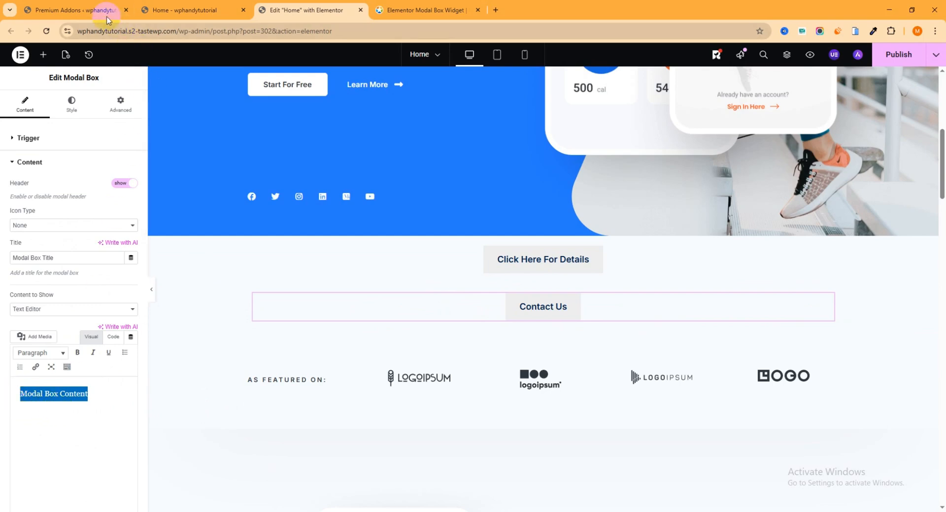
left_click(86, 8)
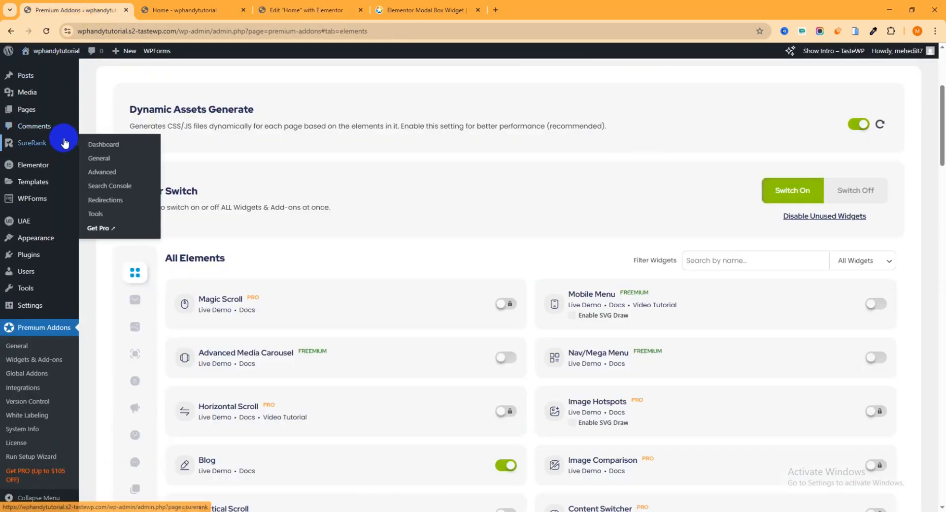
mouse_move(92, 94)
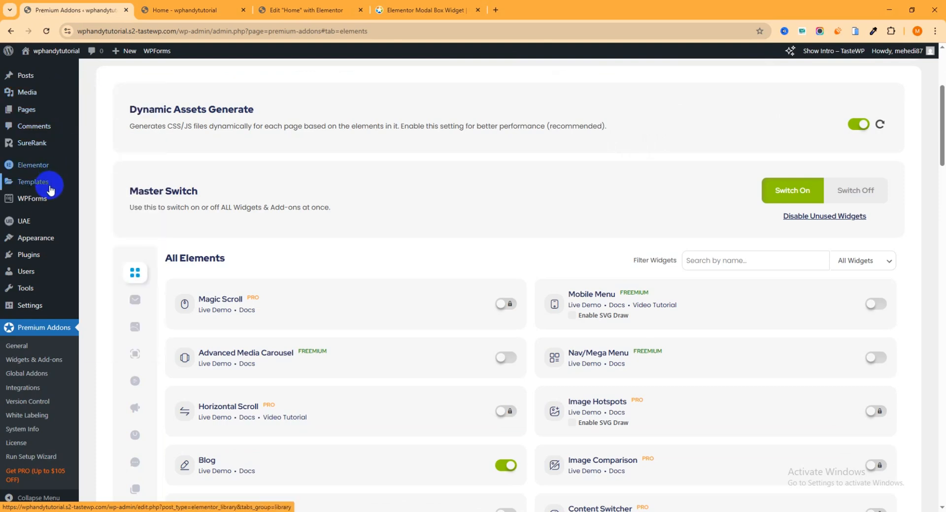
mouse_move(39, 203)
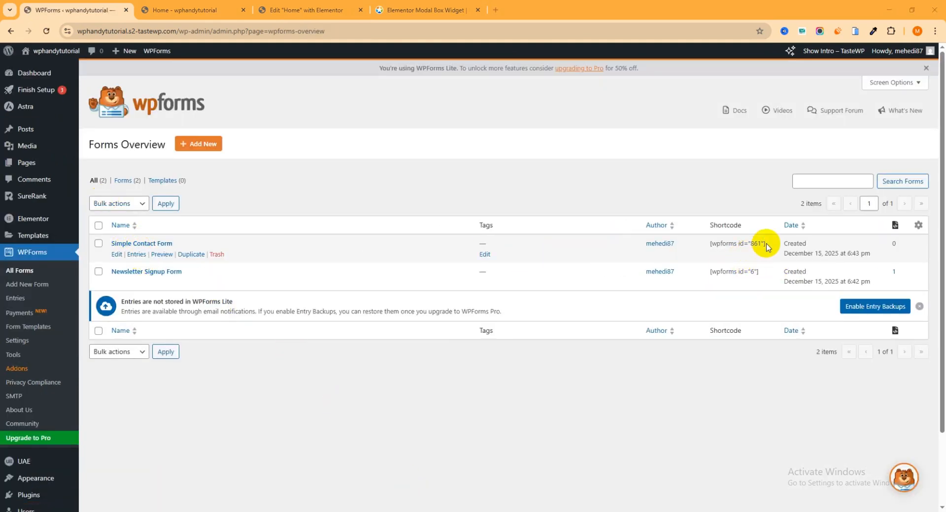
left_click_drag(770, 245, 708, 246)
key("ctrl+c")
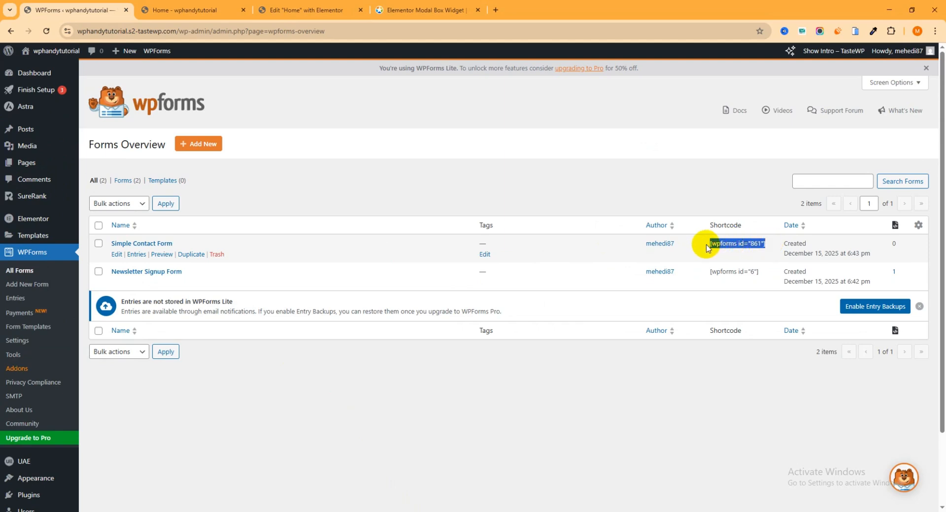
- Return to the Elementor editor and replace the modal's default content text with the shortcode [wpforms id="861"]
left_click(306, 10)
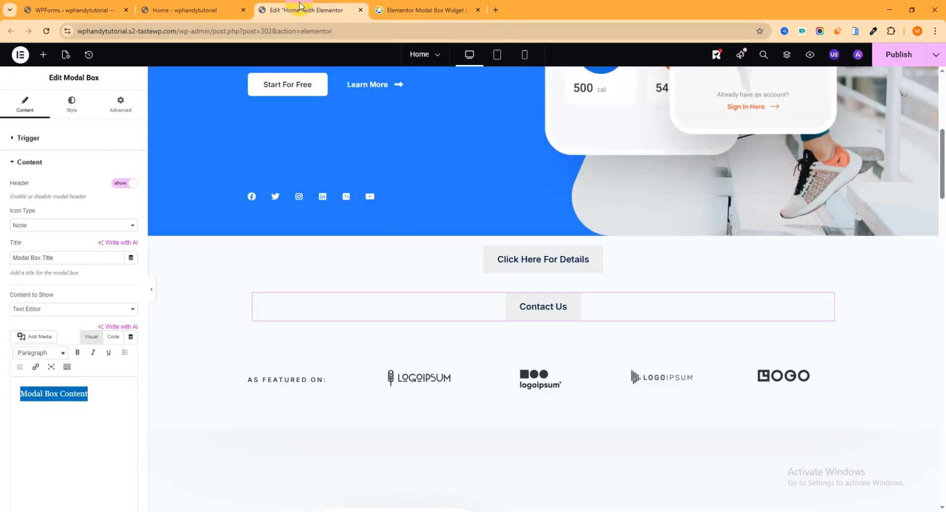
left_click(95, 400)
left_click_drag(95, 400, 3, 396)
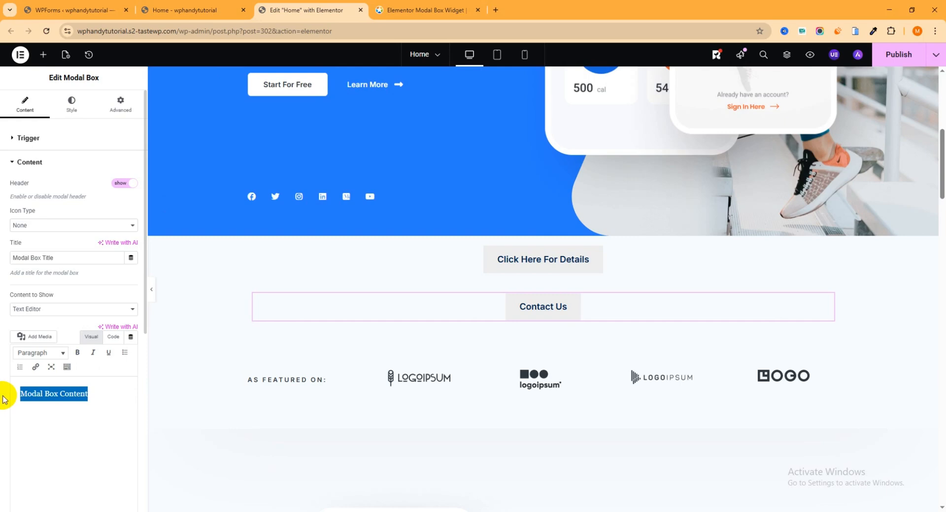
key("ctrl+v")
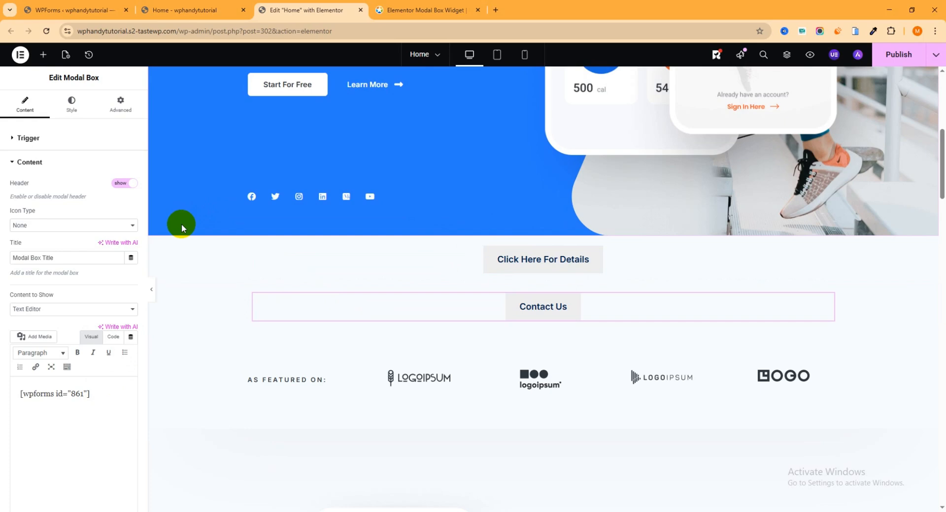
- Set the contact form modal's trigger to On Page Load and publish the page
left_click(16, 139)
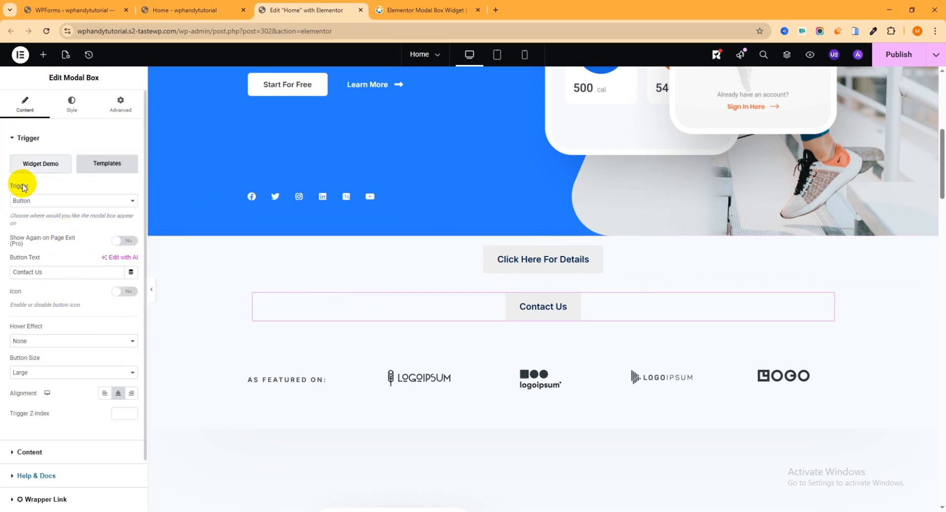
left_click(71, 204)
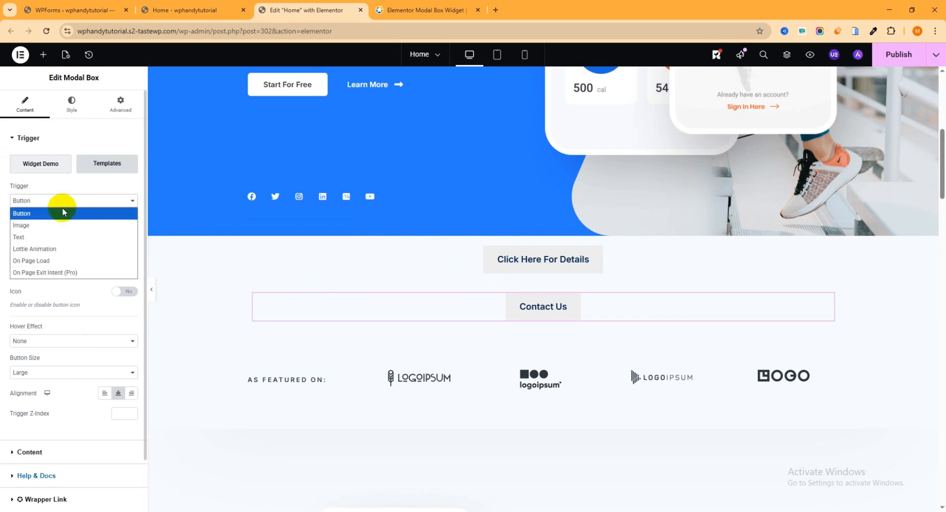
left_click(43, 264)
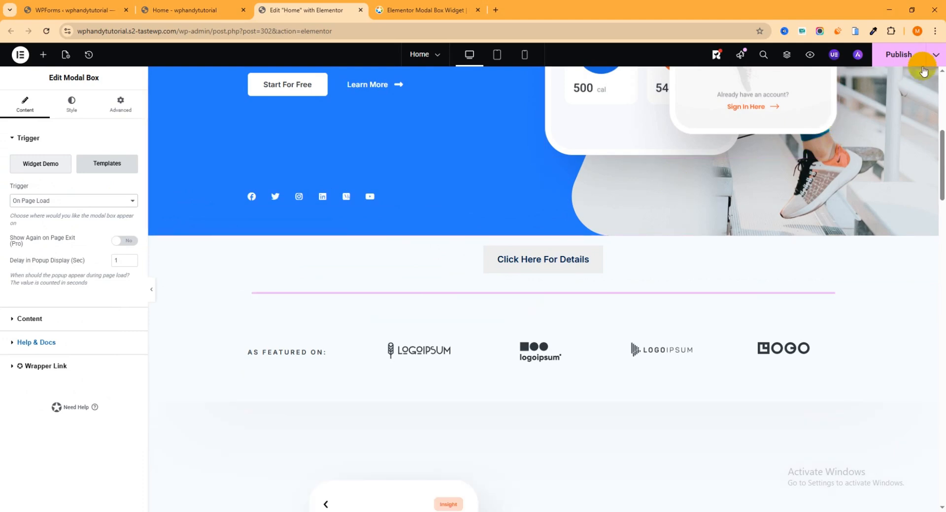
left_click(895, 58)
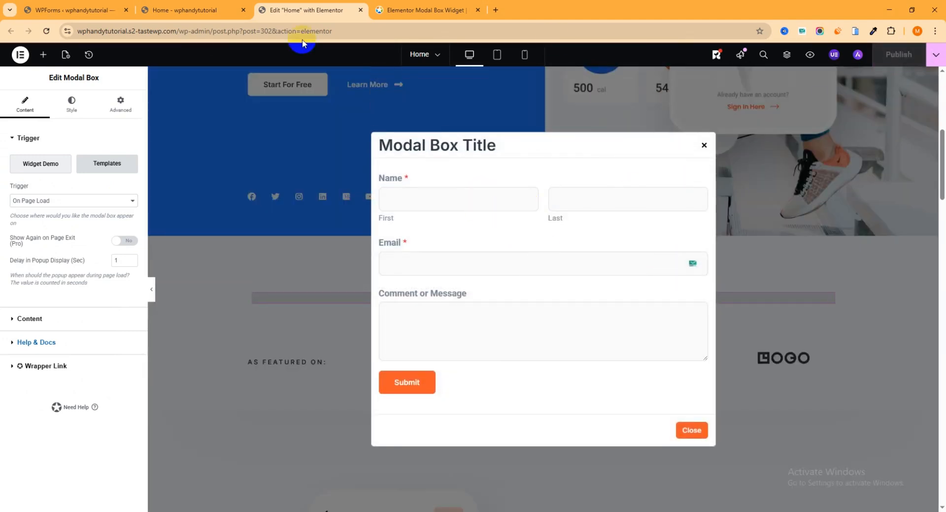
- Switch to the live Home page, close the old popup, reload, examine the contact form popup that opens on page load, and close it
left_click(203, 10)
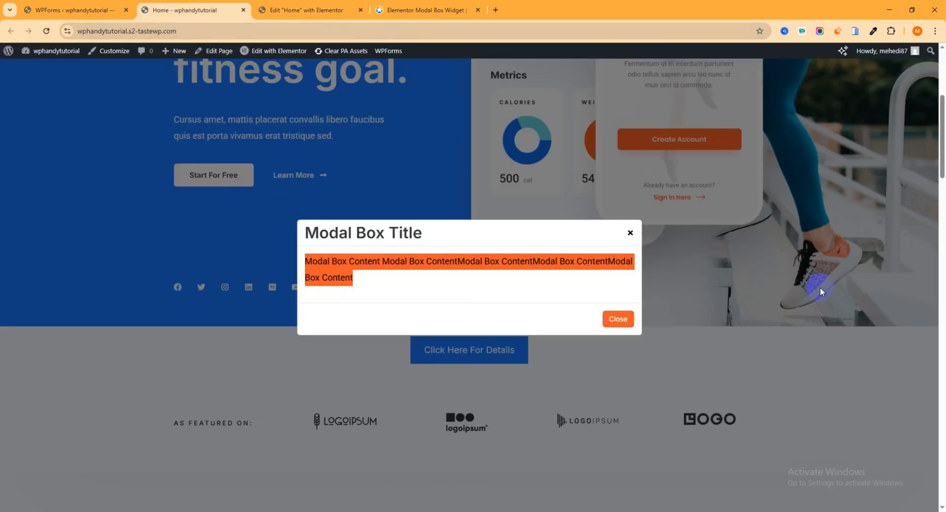
left_click(630, 234)
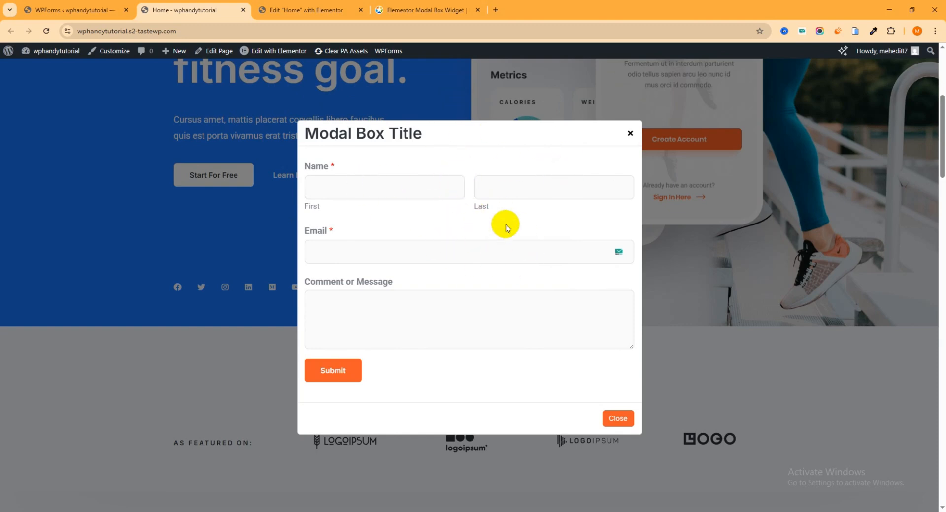
left_click(631, 136)
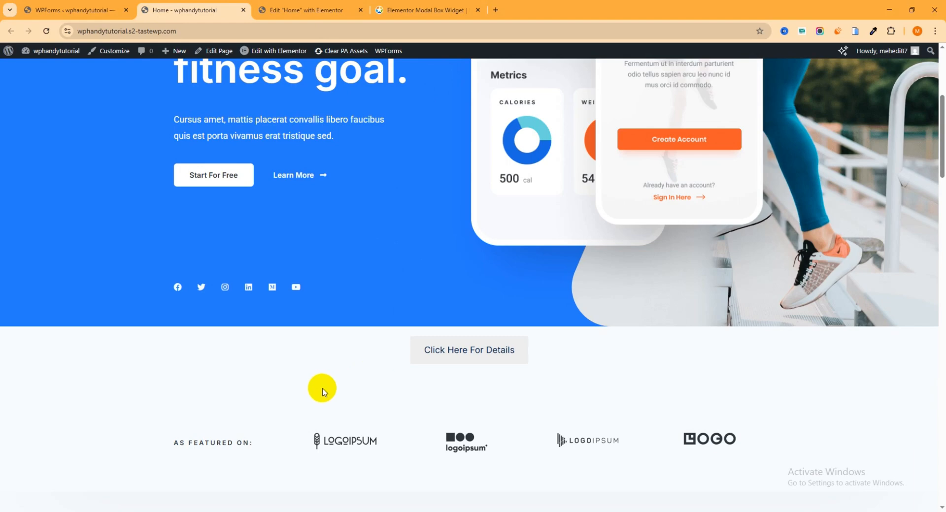
- Back in the Elementor editor, insert a single-column Flexbox container above the "As Featured On" section and nest another container inside it
left_click(299, 11)
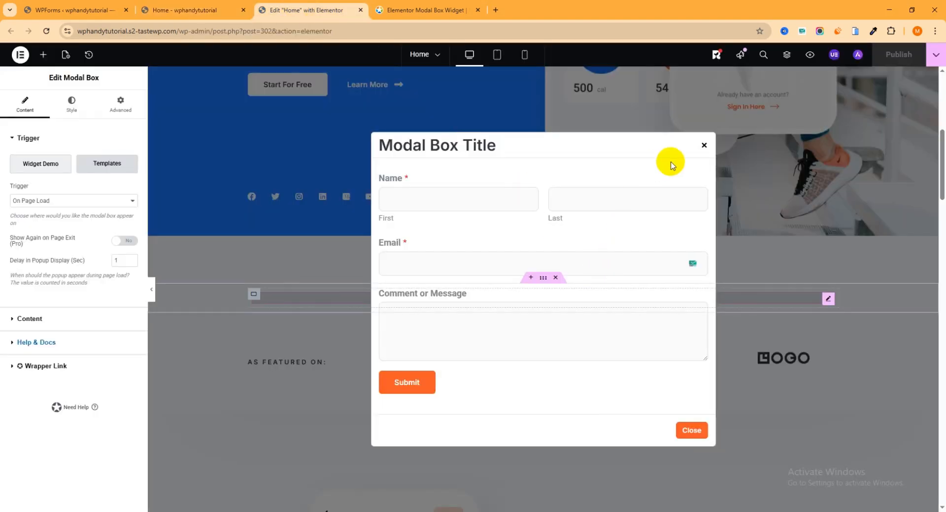
left_click(705, 147)
scroll(619, 259, "down", 2)
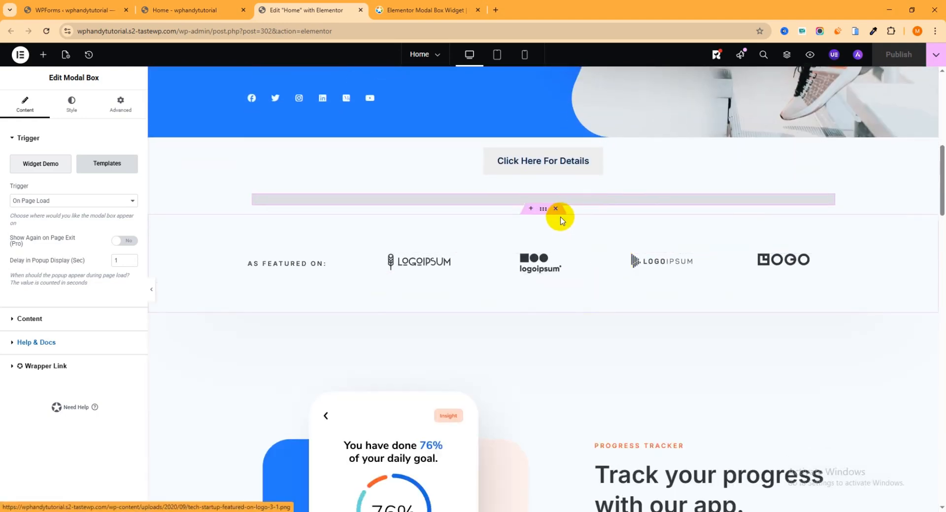
left_click(530, 209)
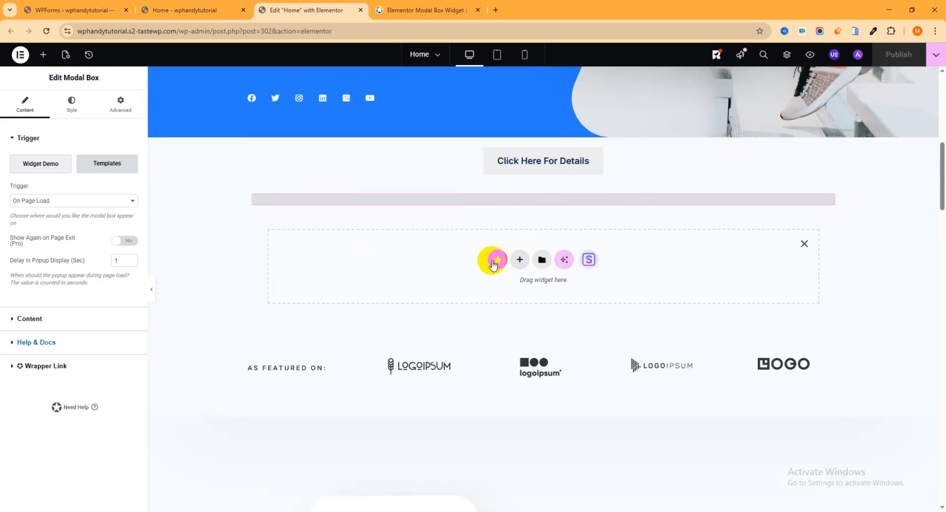
left_click(519, 260)
left_click(514, 282)
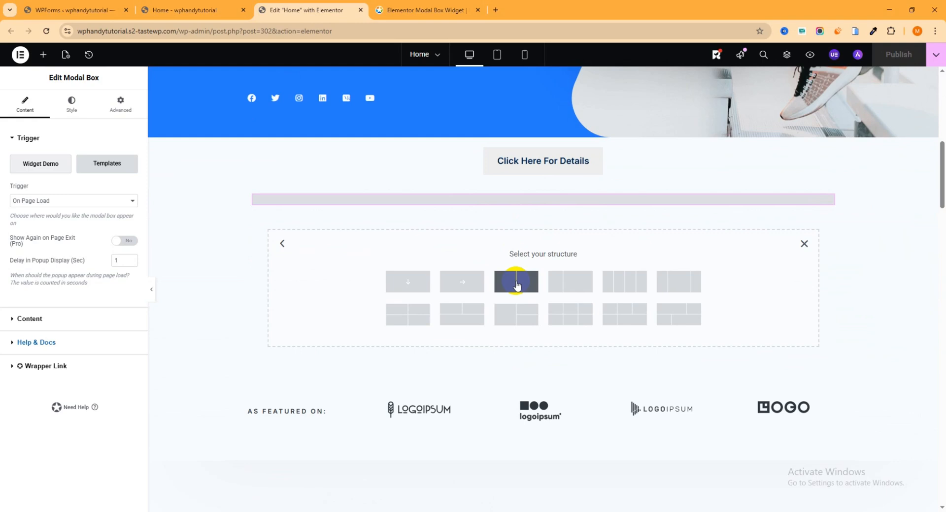
left_click(419, 288)
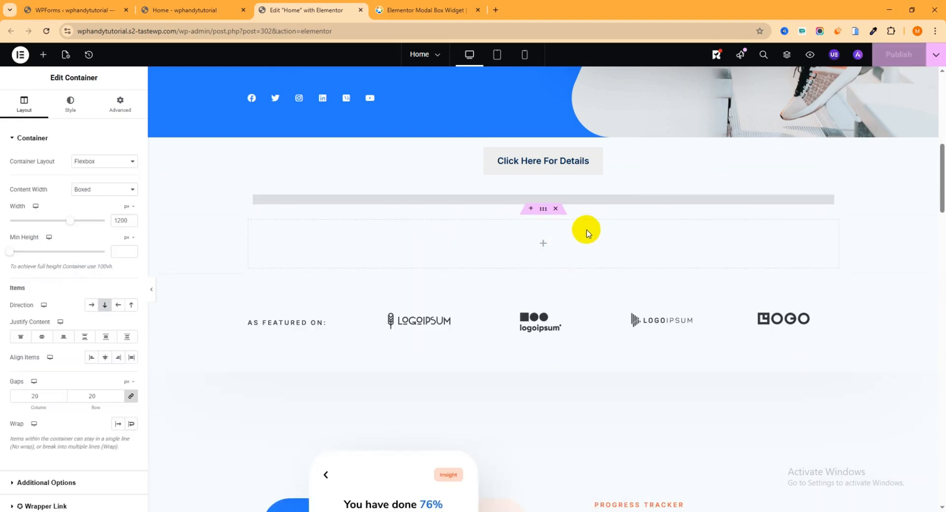
left_click(543, 244)
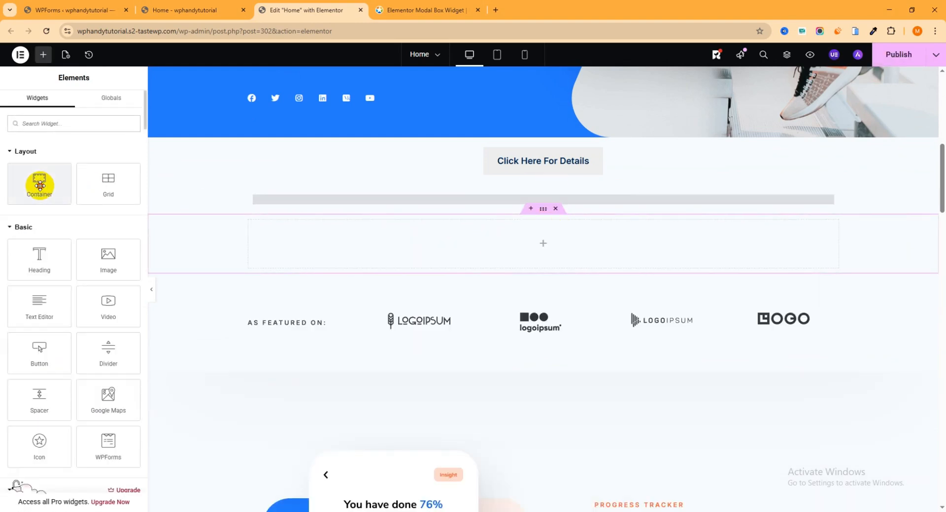
left_click_drag(38, 180, 550, 241)
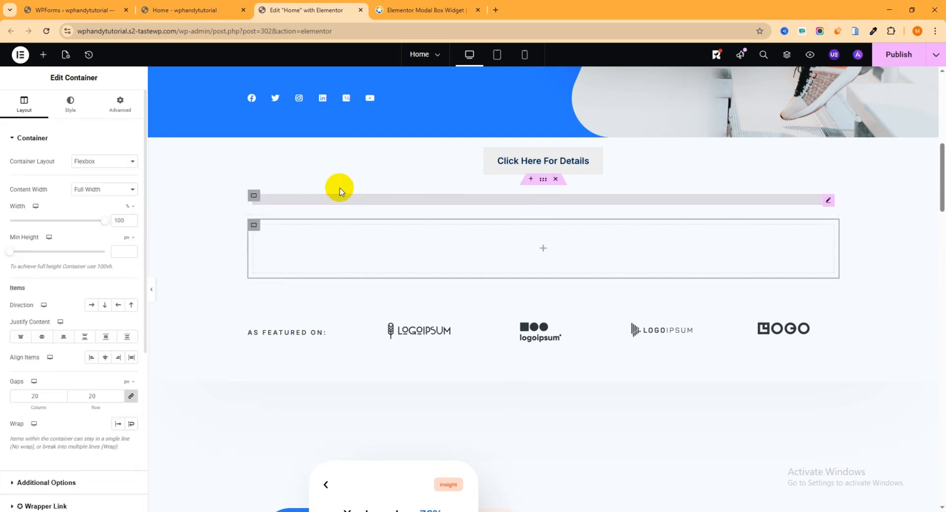
- Add a Modal Box widget to the new nested container and set its trigger to Image
left_click(48, 58)
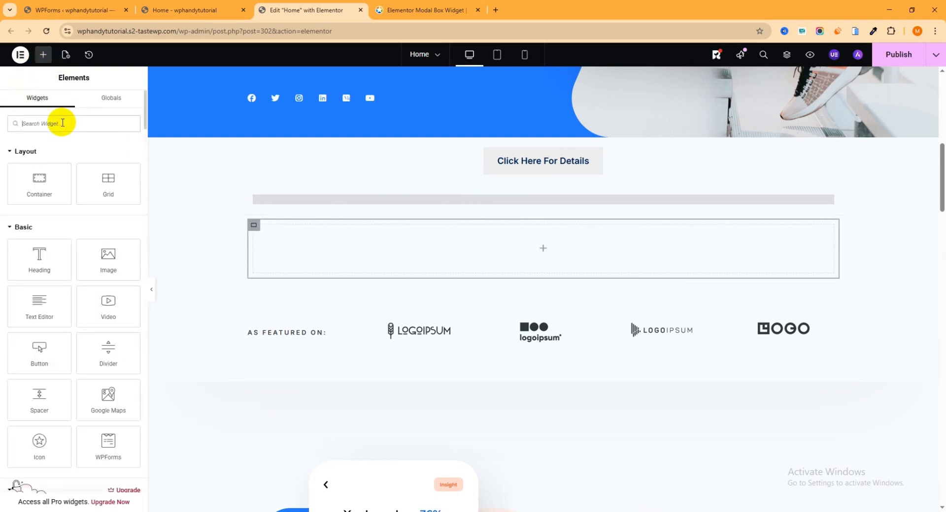
left_click(62, 123)
type("modal")
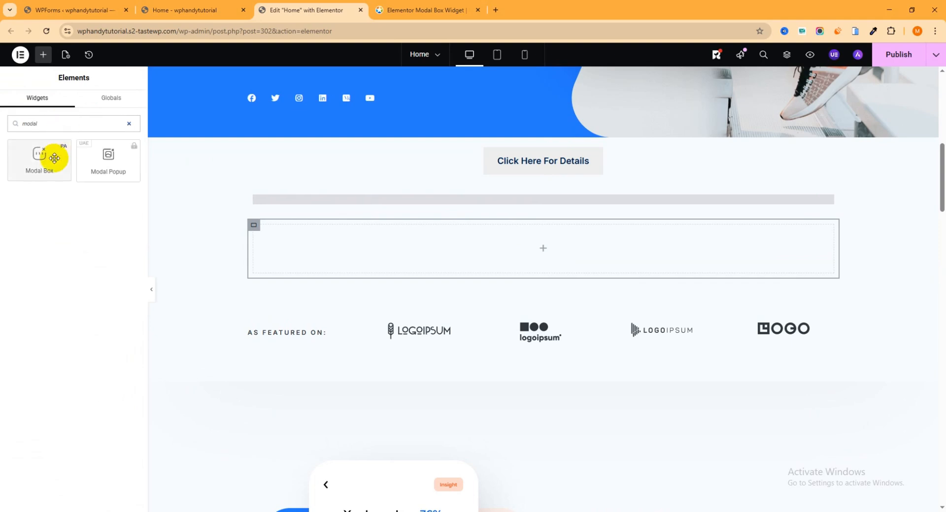
left_click_drag(50, 156, 526, 245)
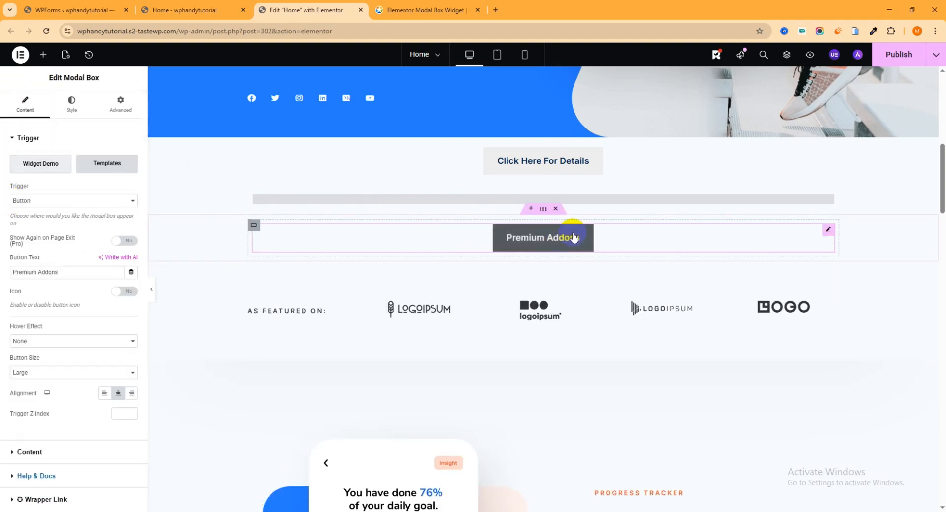
left_click(57, 201)
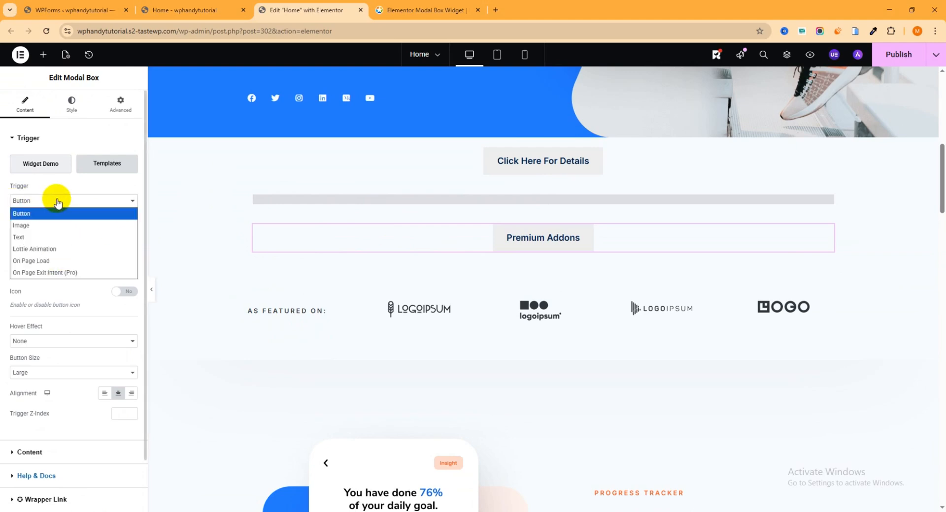
left_click(51, 229)
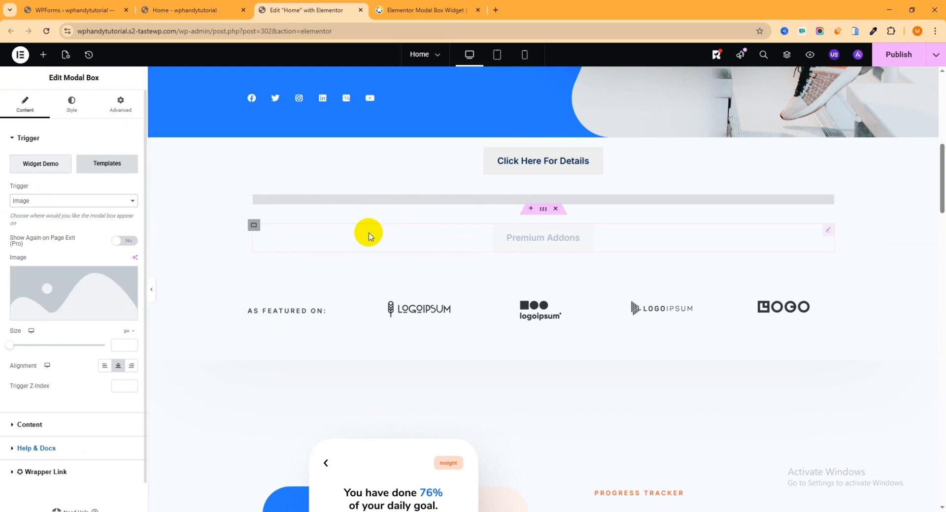
scroll(593, 269, "down", 2)
scroll(594, 269, "down", 1)
scroll(690, 221, "up", 2)
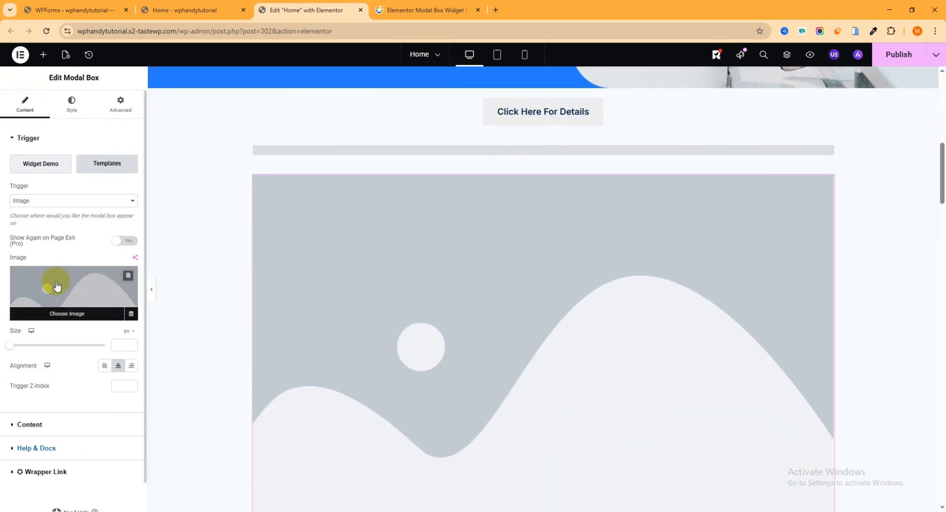
- Upload gb1px1zxsw7oayo24jkx.jpg from the Photo for modal folder as the modal's trigger image and set its size to 241 px
left_click(73, 288)
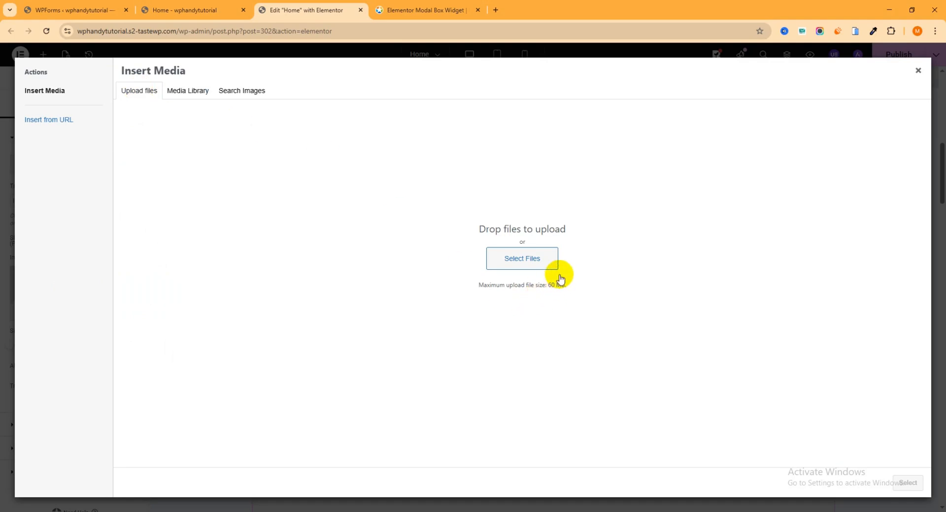
left_click(532, 254)
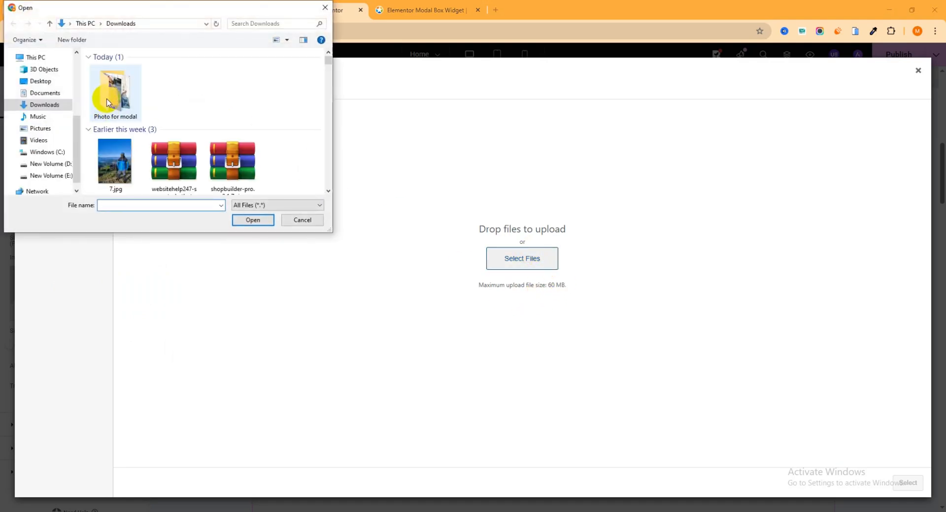
double_click(117, 94)
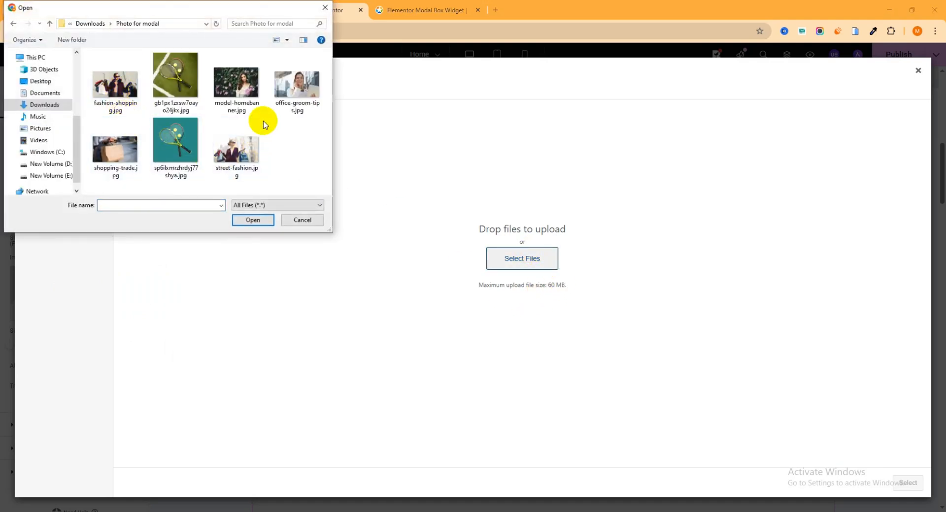
left_click(177, 97)
left_click(119, 87)
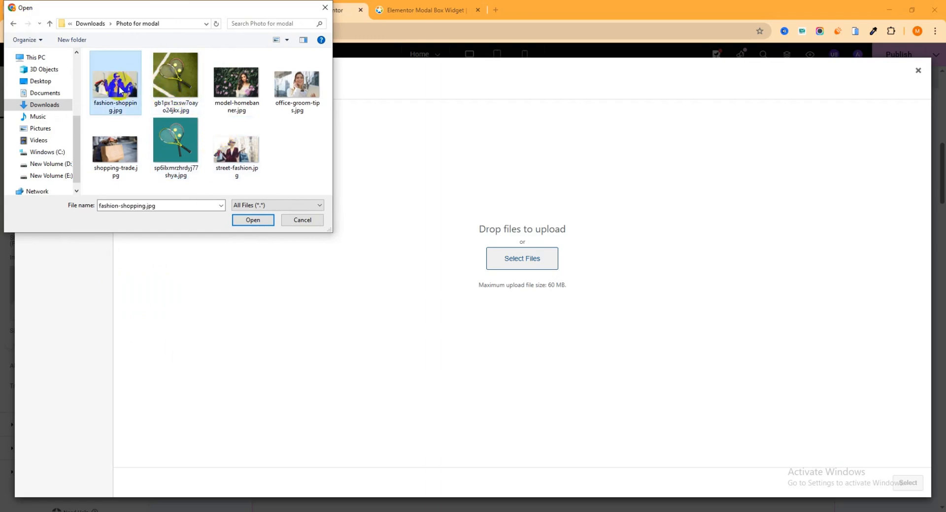
left_click(176, 93)
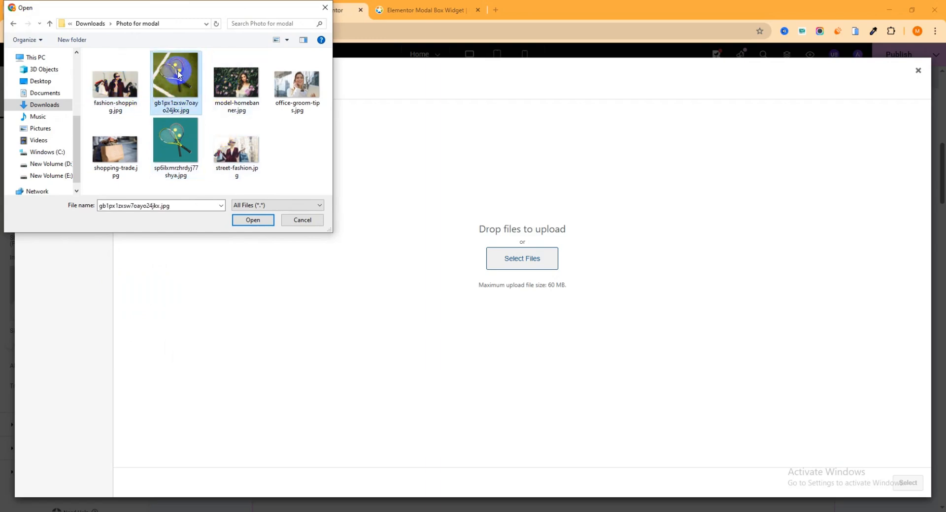
left_click(253, 220)
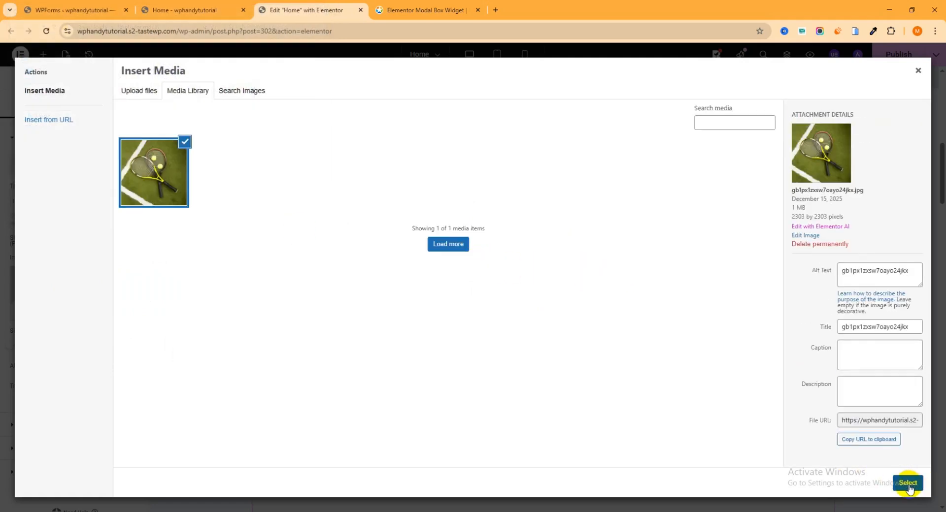
left_click(909, 489)
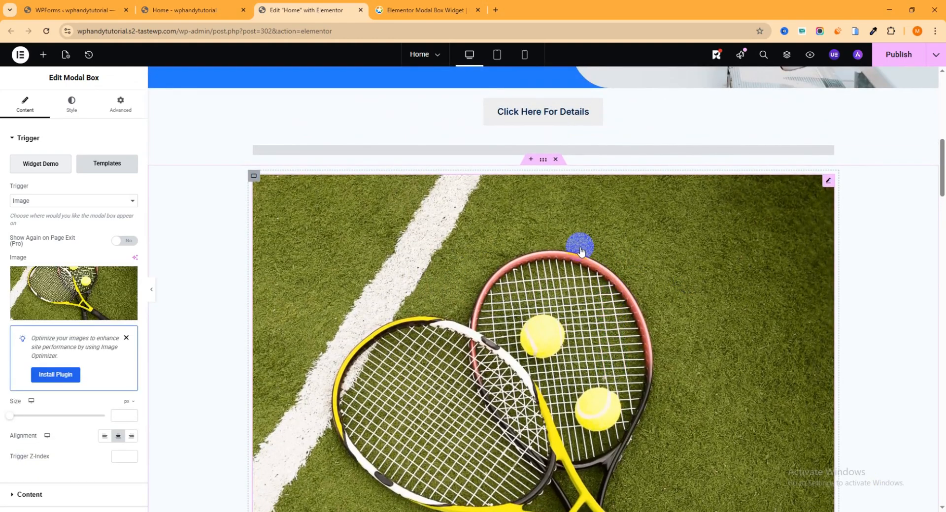
left_click_drag(19, 418, 42, 416)
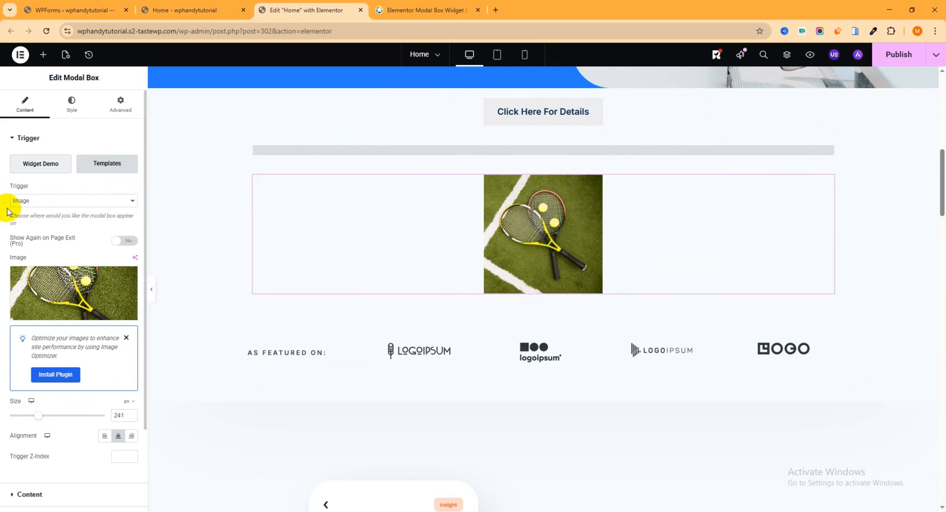
- Set the image modal's content to show to Elementor Template, check the available templates, and publish the page
scroll(44, 236, "down", 2)
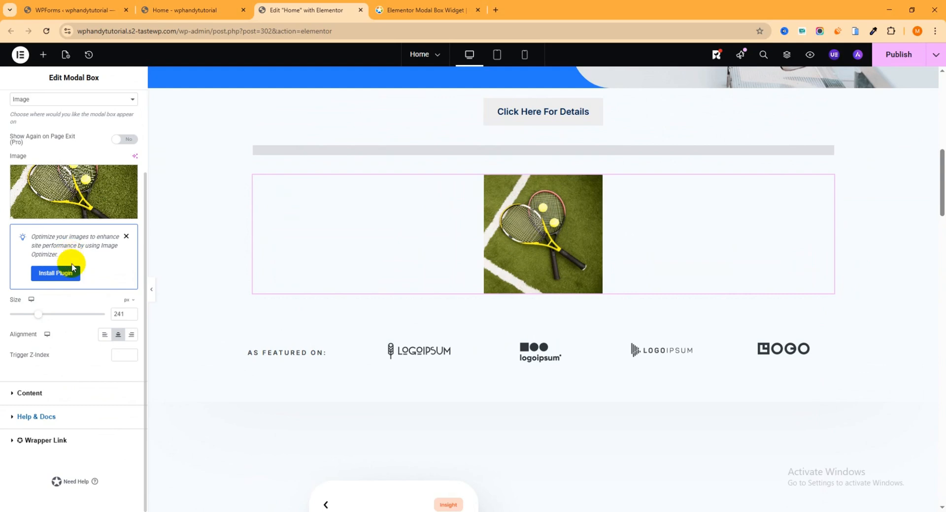
left_click(26, 394)
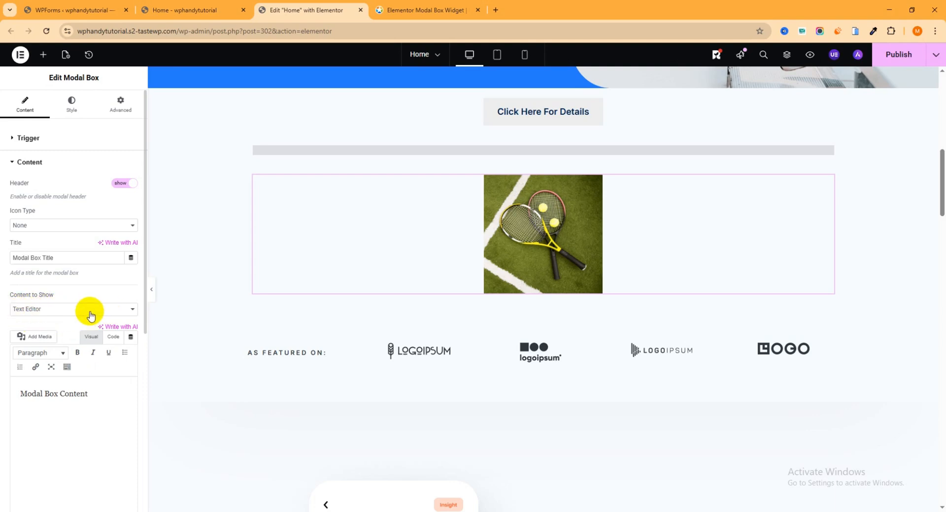
left_click(116, 308)
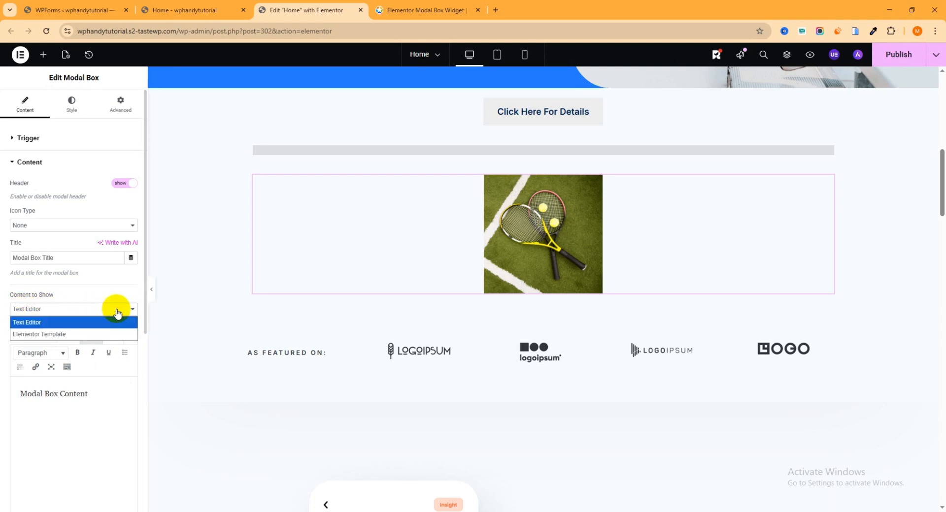
left_click(41, 334)
left_click(51, 369)
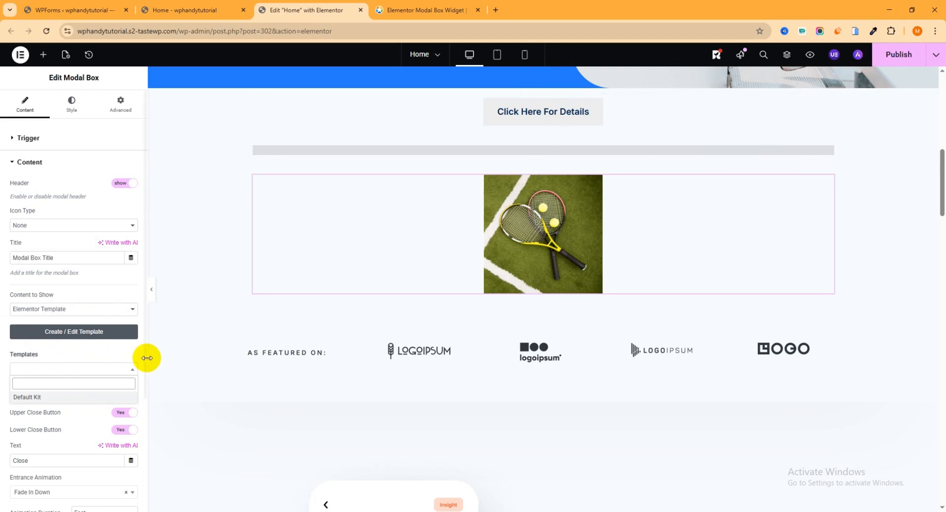
left_click(902, 56)
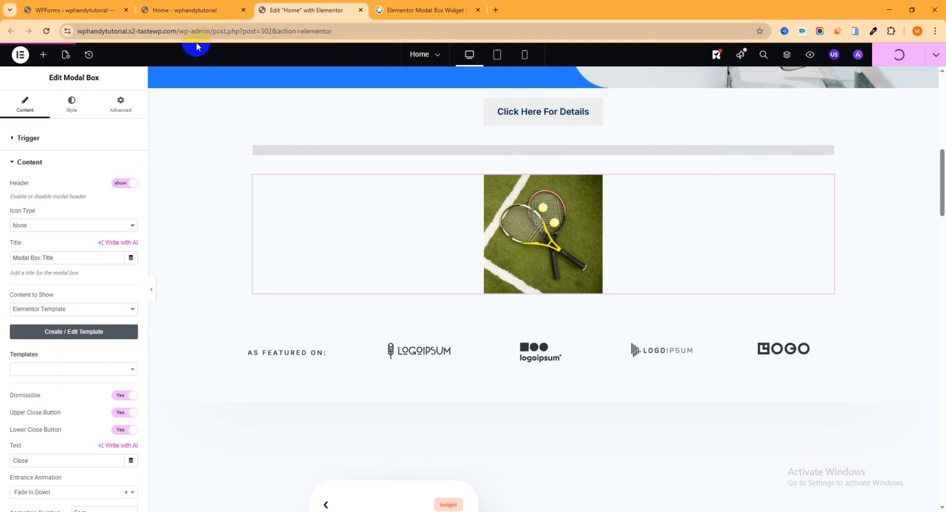
- From the WordPress dashboard, create a new Elementor template of type Section named Image Popup
left_click(101, 10)
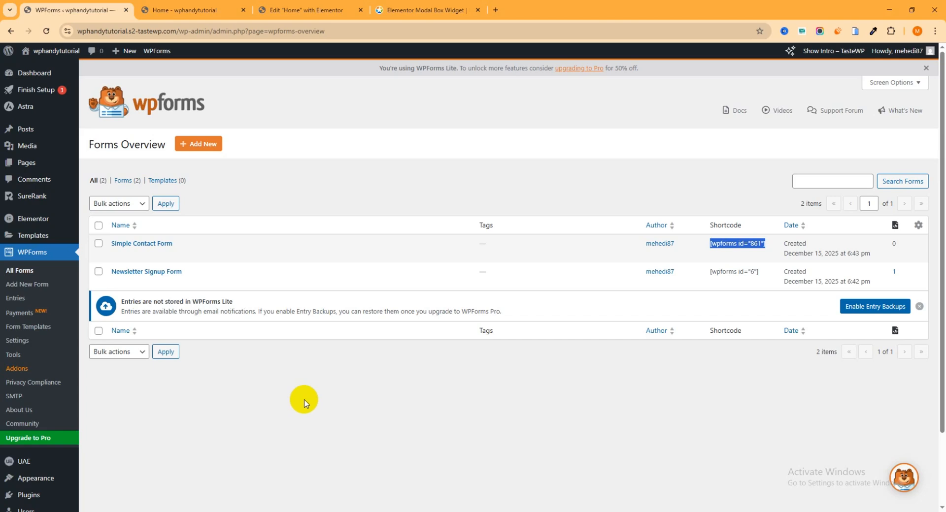
left_click(19, 239)
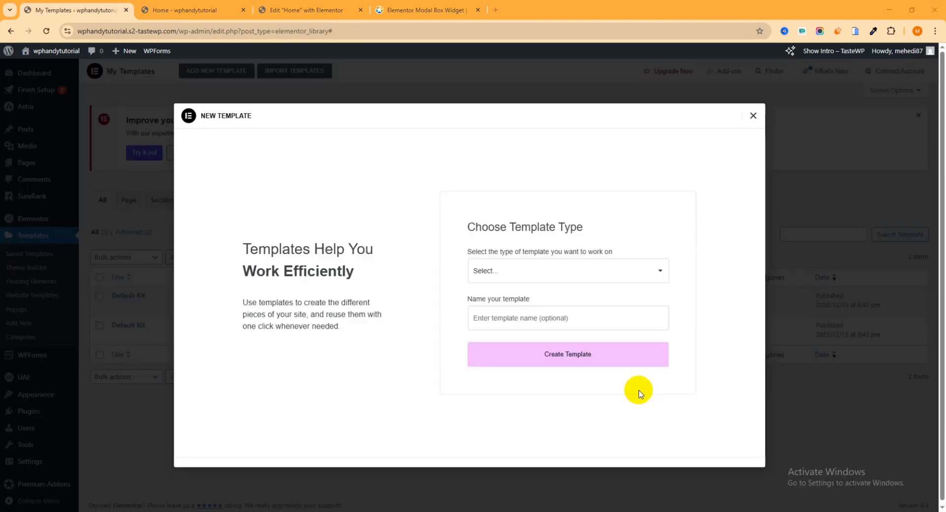
left_click(535, 276)
left_click(501, 324)
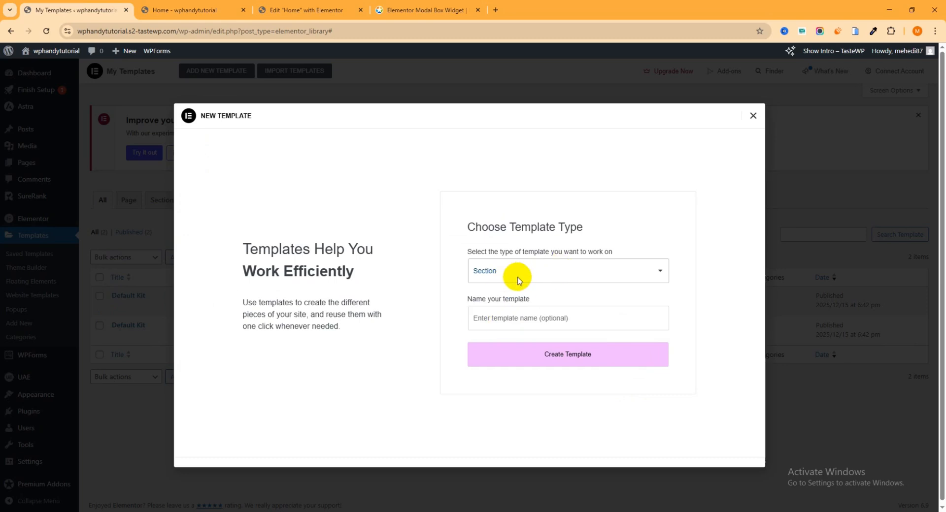
left_click(510, 321)
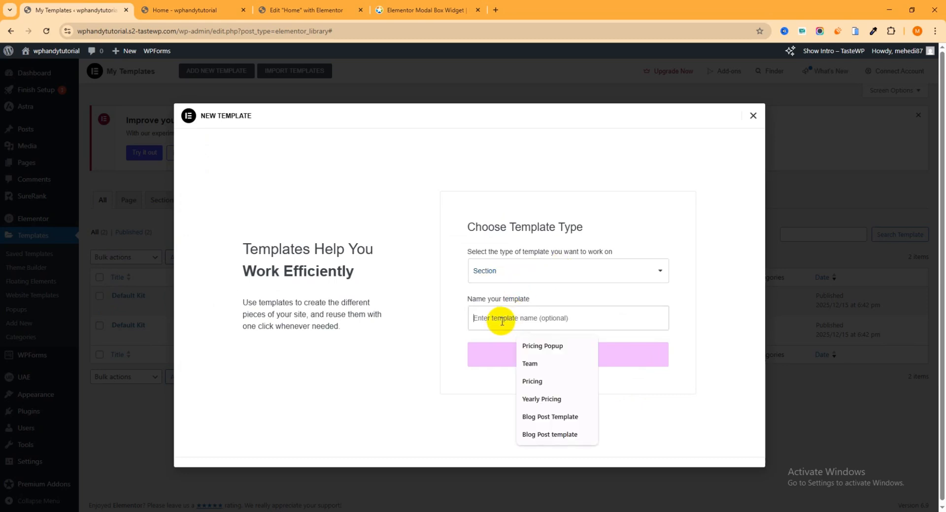
type("Imag")
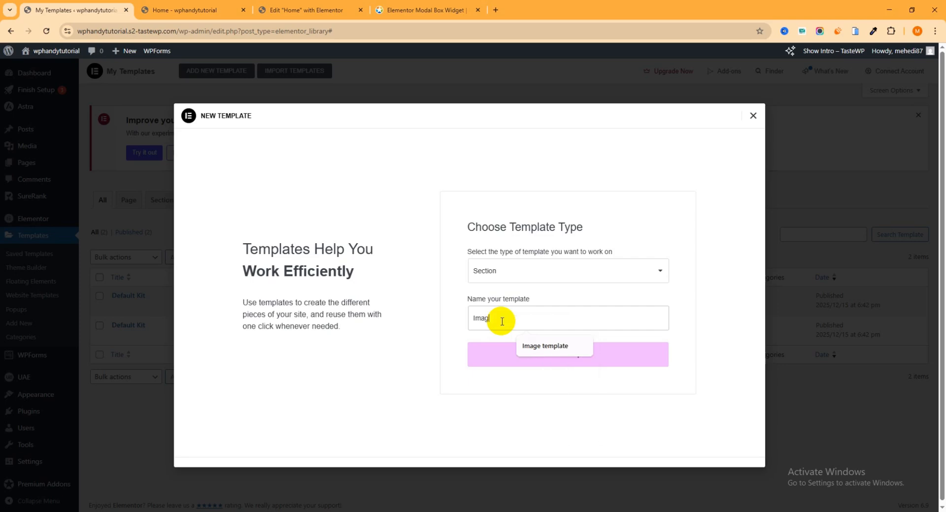
type("e Pop")
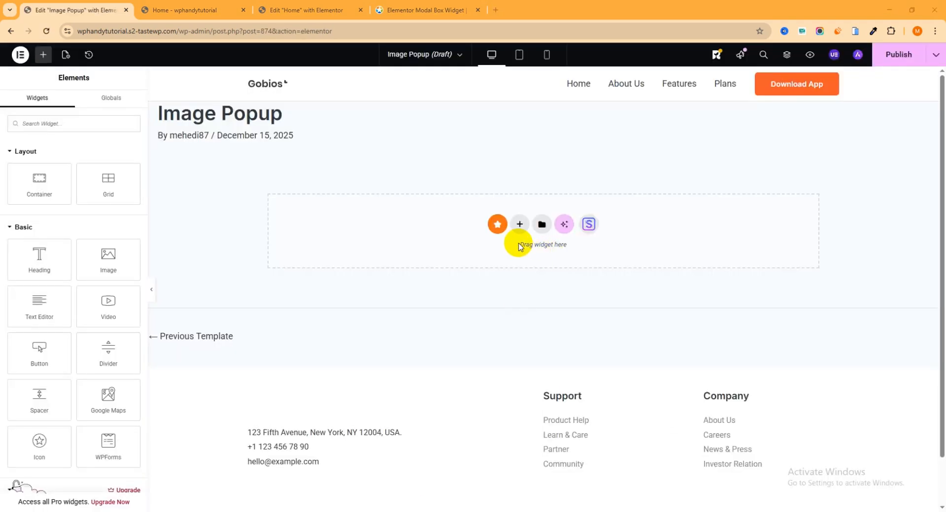
- Insert a single-column Flexbox container in the Image Popup template and add an Image widget to it
left_click(517, 222)
left_click(515, 249)
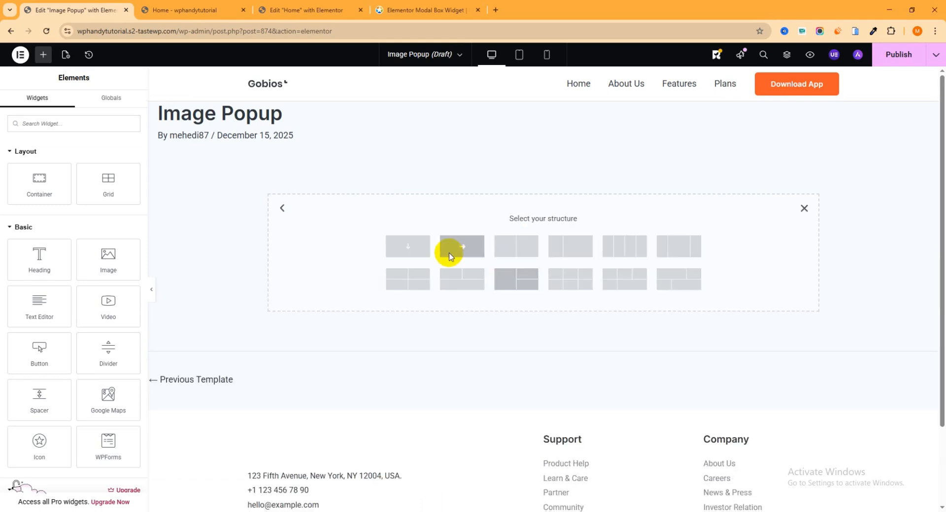
left_click(408, 252)
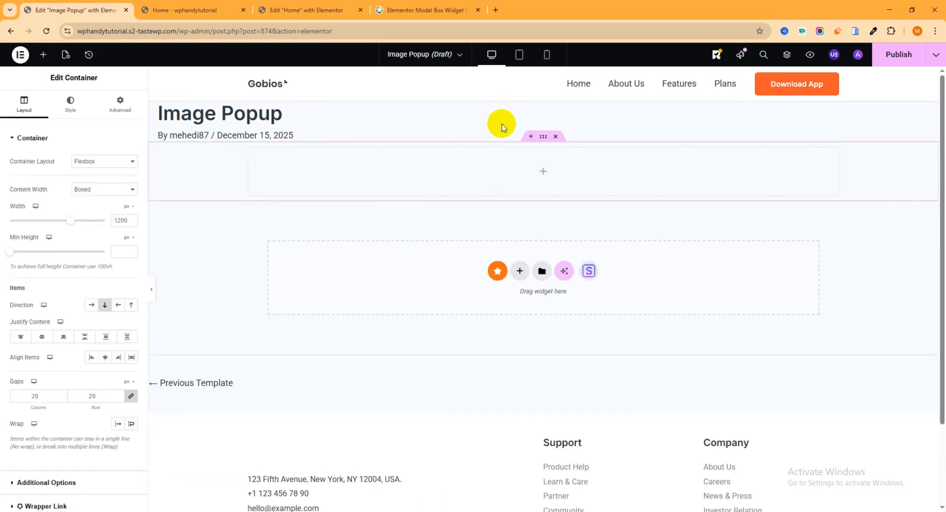
left_click(543, 172)
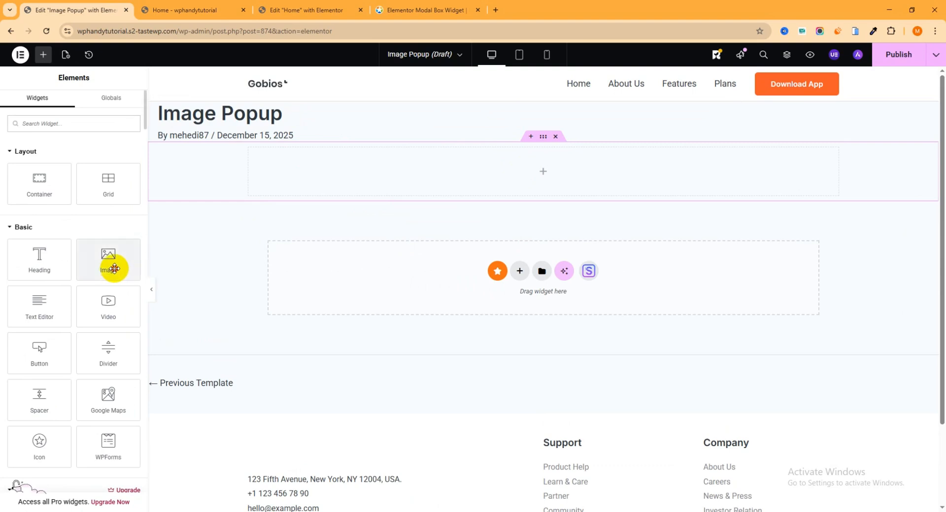
left_click_drag(114, 266, 507, 168)
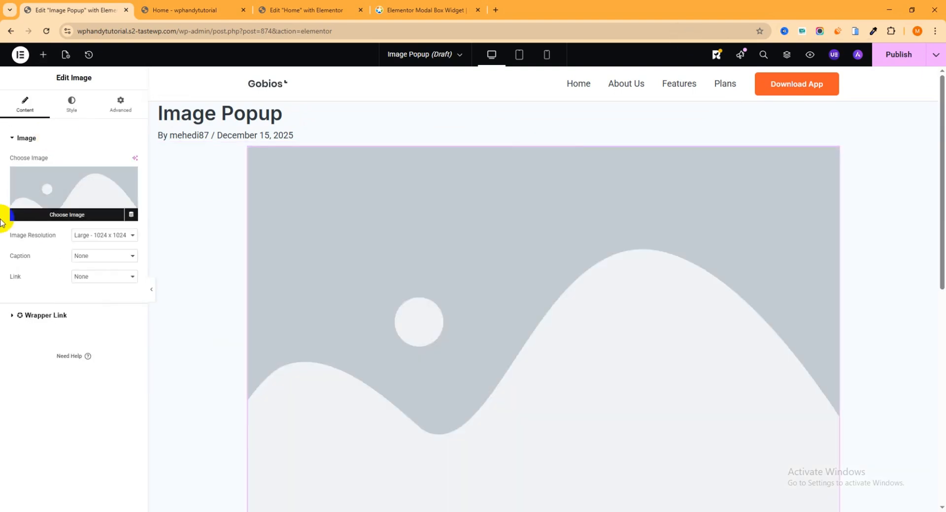
- Upload fashion-shopping.jpg from the Photo for modal folder into the Image widget and publish the template
left_click(76, 187)
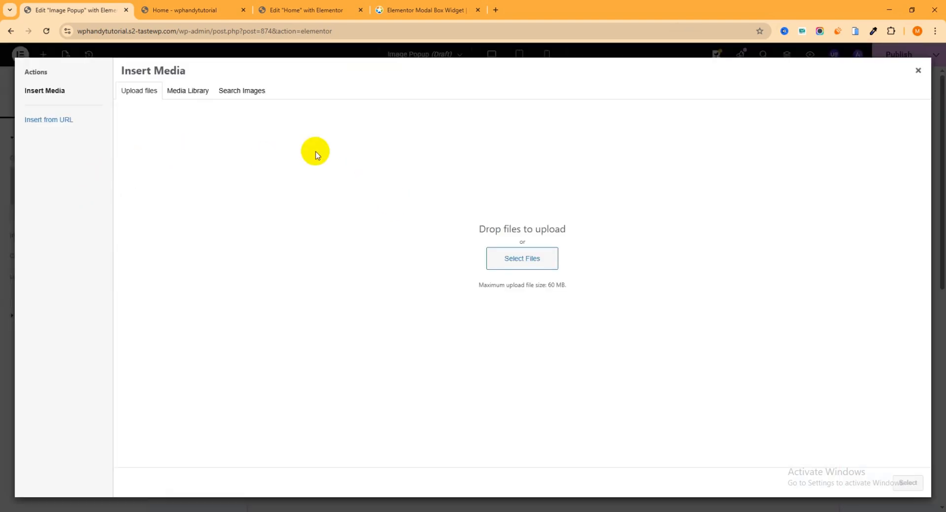
left_click(514, 252)
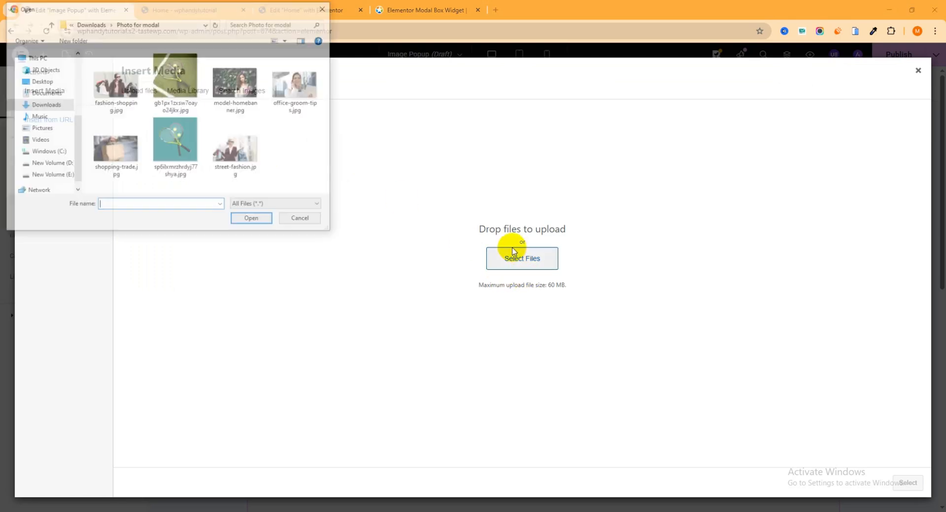
left_click(110, 88)
left_click(268, 225)
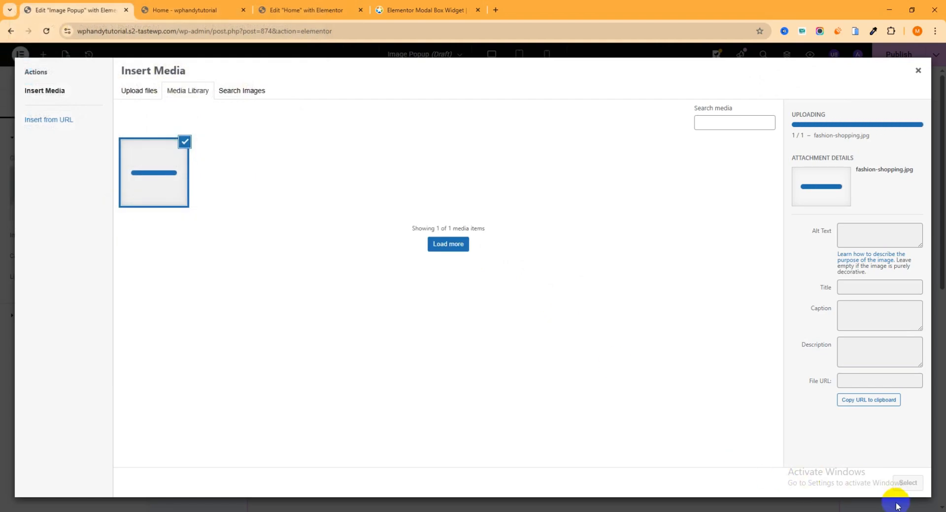
left_click(908, 484)
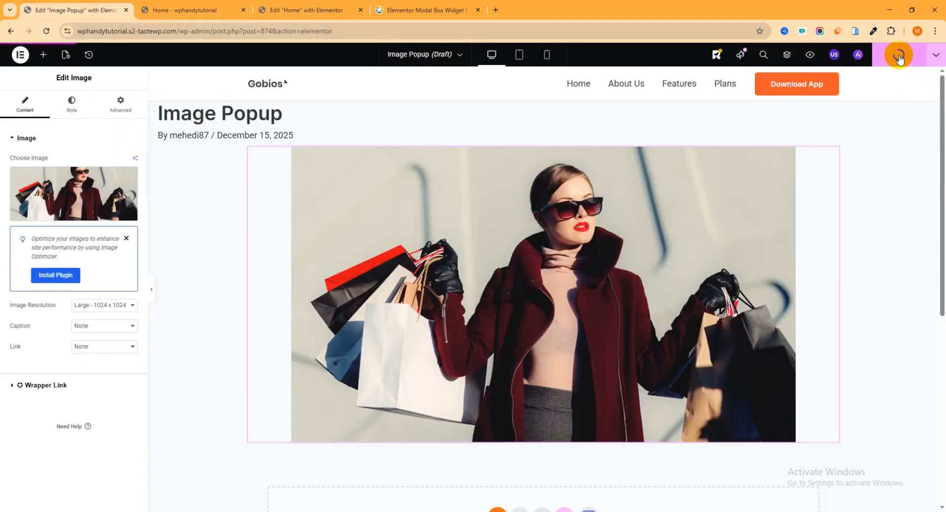
- Return to the Home page editor, reload it, close the contact form popup, and open the tennis racket Modal Box for editing
left_click(313, 8)
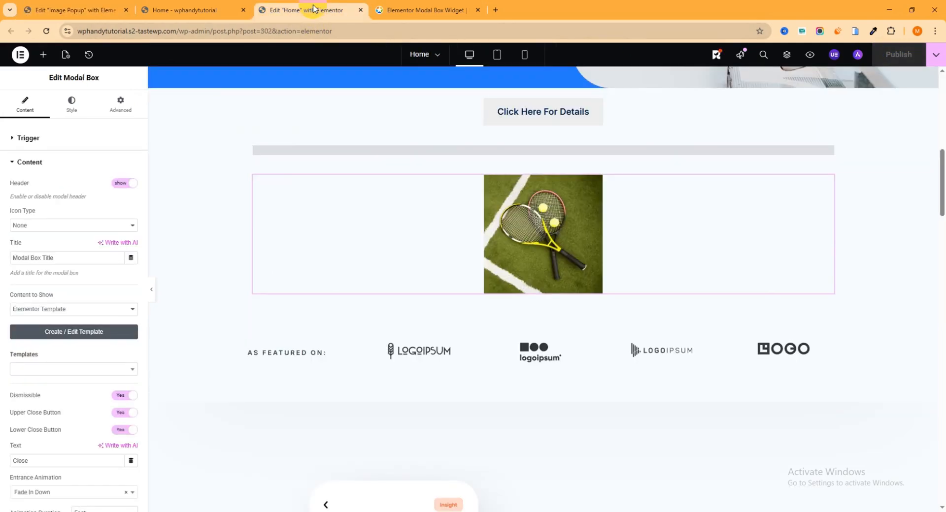
left_click(47, 30)
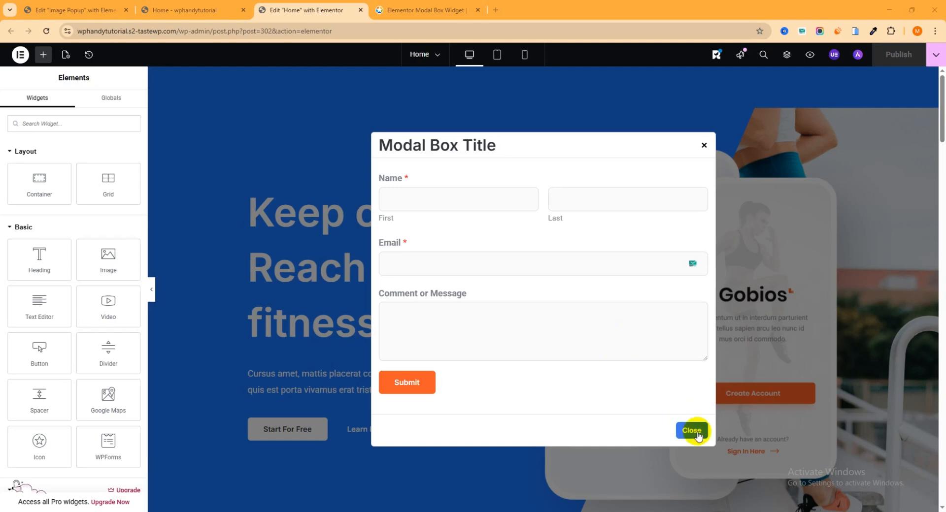
left_click(688, 428)
scroll(595, 280, "down", 9)
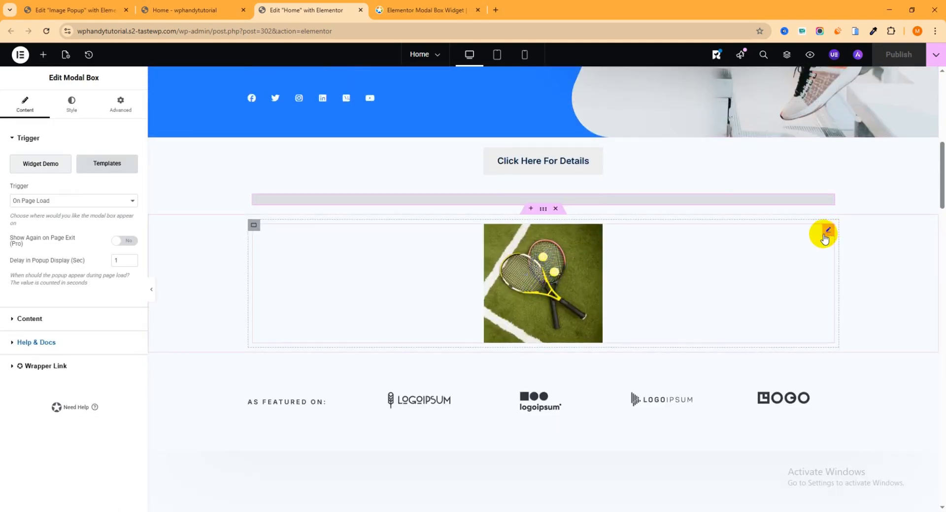
left_click(824, 231)
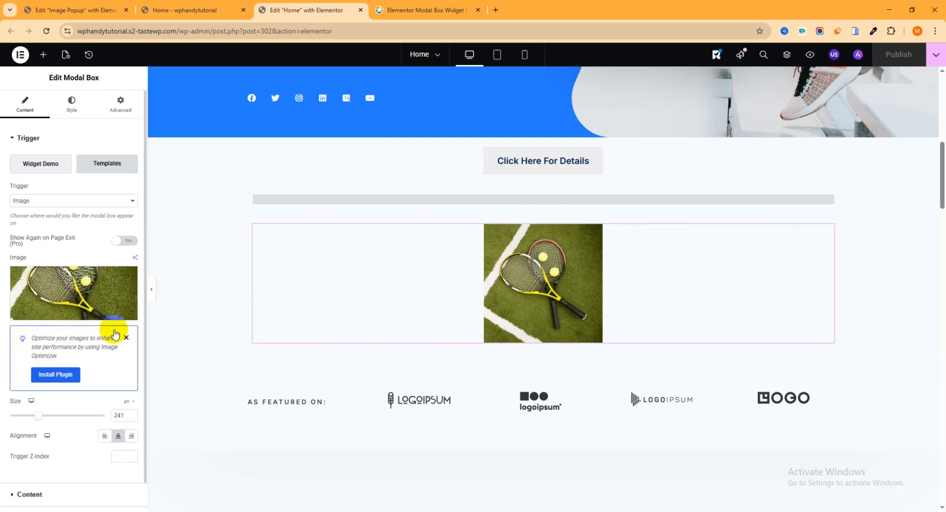
- Set the racket Modal Box's content to the Image Popup Elementor template and publish the Home page
left_click(27, 139)
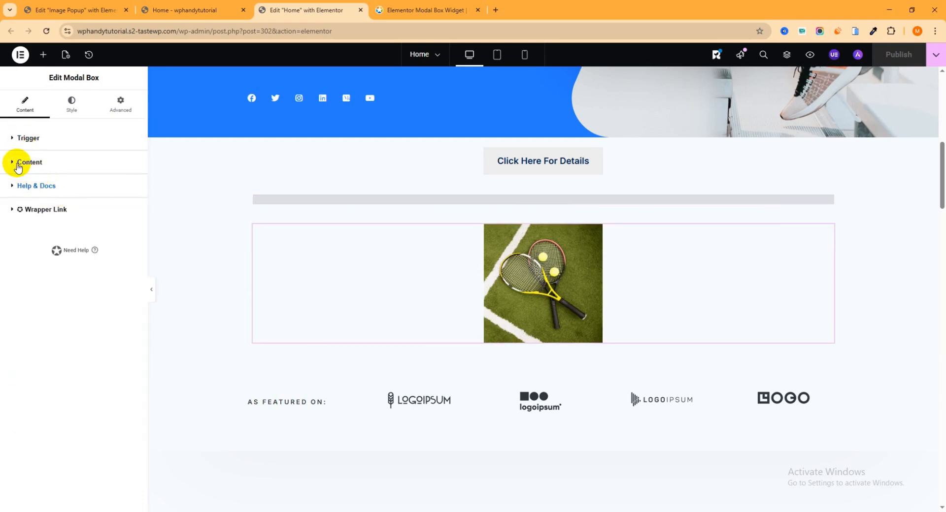
left_click(16, 162)
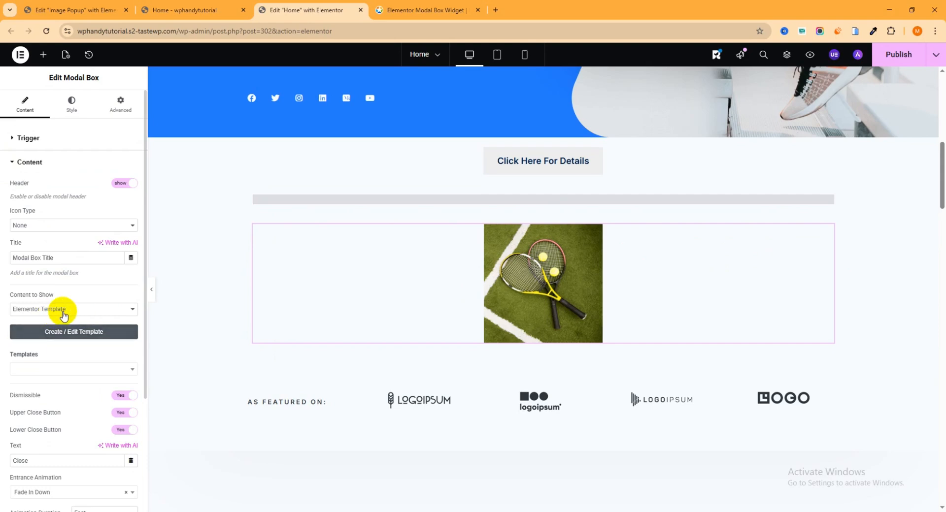
left_click(119, 310)
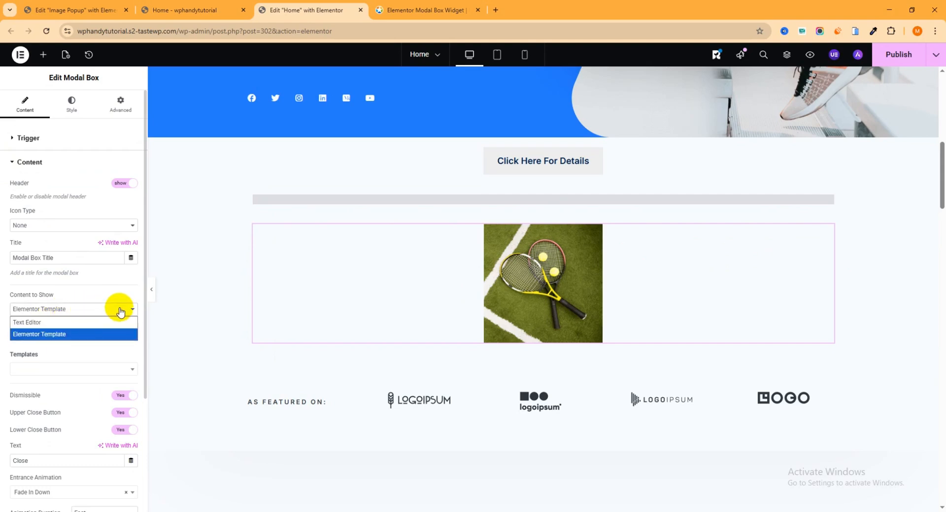
left_click(45, 335)
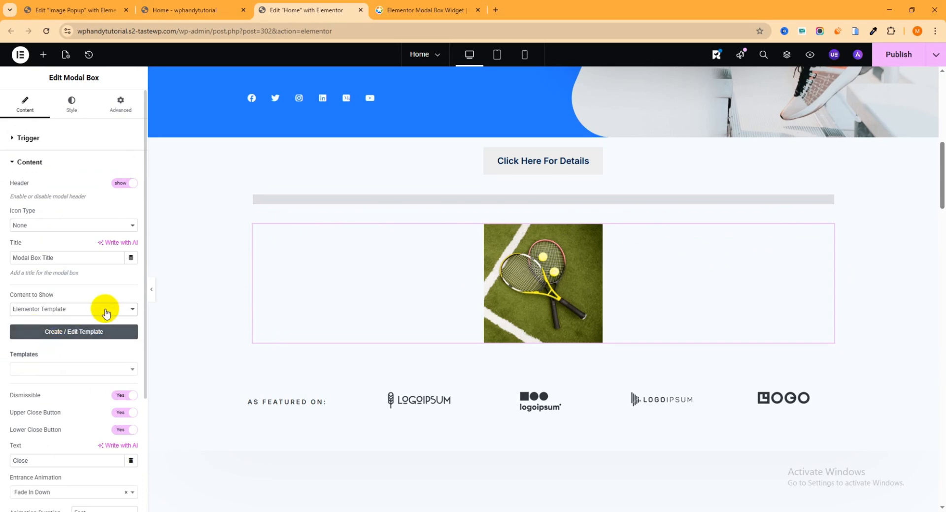
scroll(108, 308, "down", 2)
left_click(129, 276)
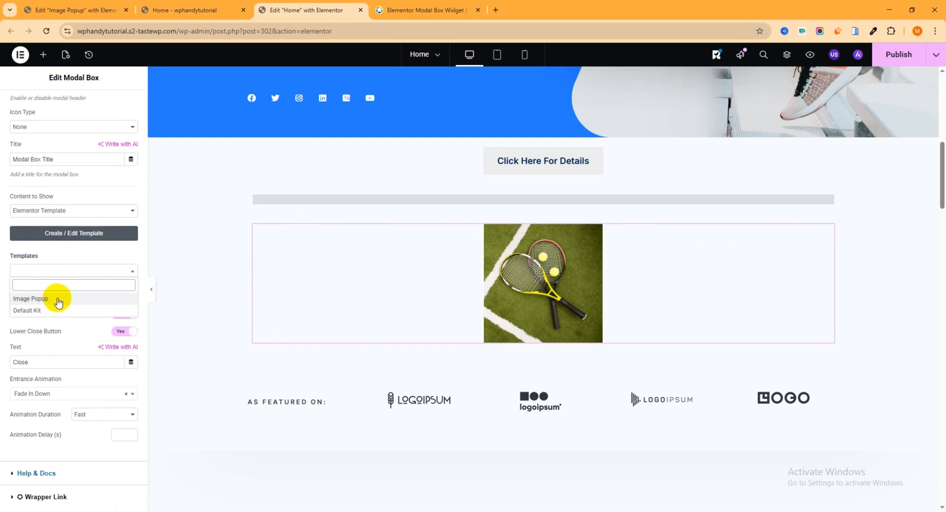
left_click(90, 7)
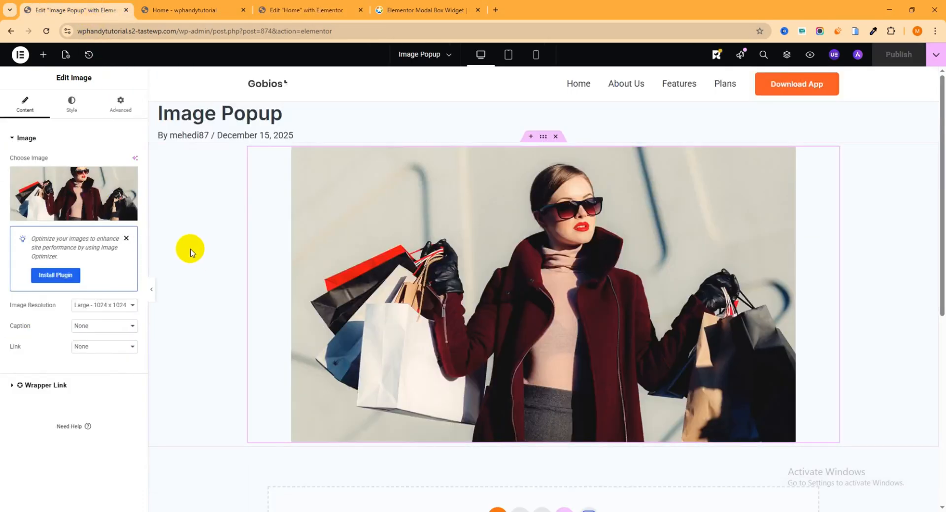
left_click(302, 11)
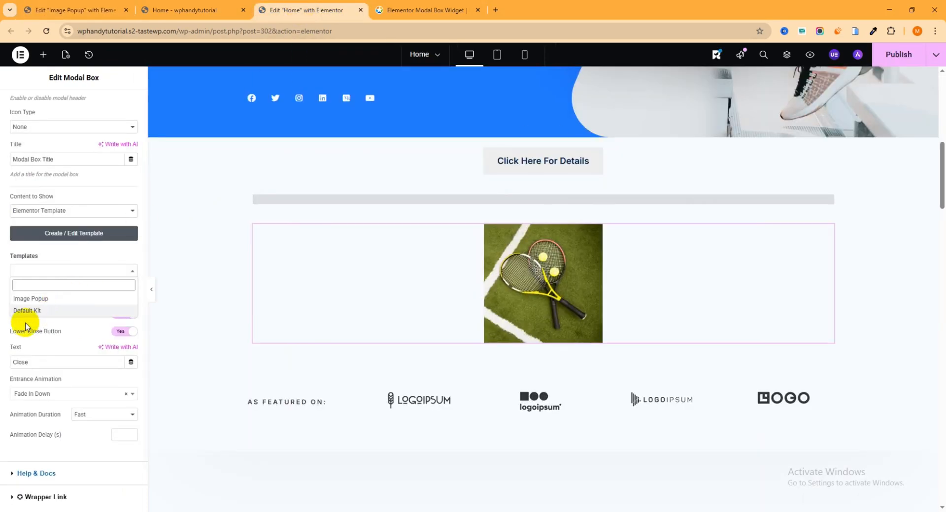
left_click(43, 300)
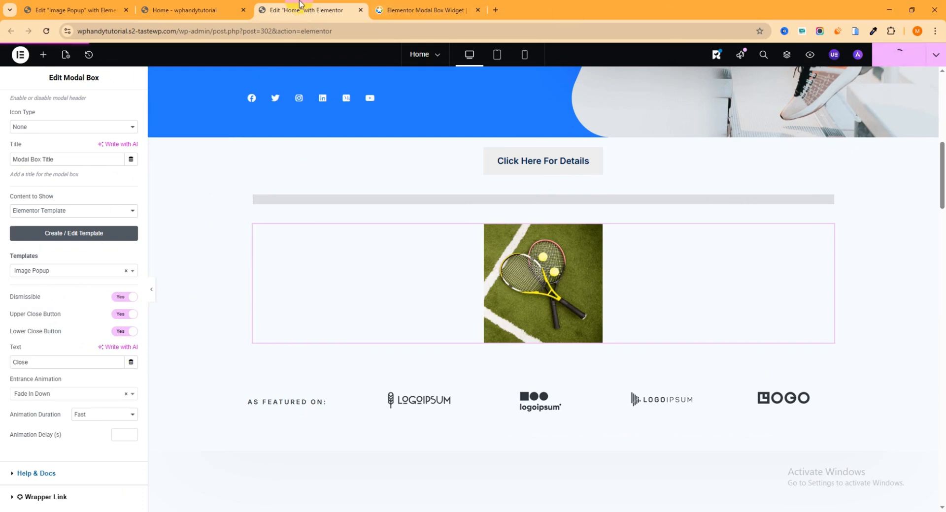
- Reload the live Home page, test the popup triggered by the tennis racket image, and close it
left_click(194, 11)
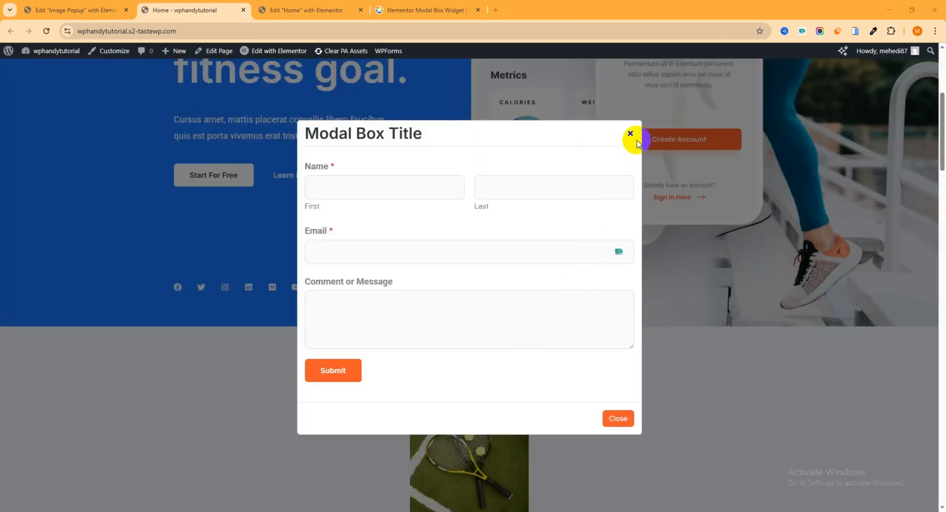
left_click(629, 131)
scroll(586, 204, "down", 3)
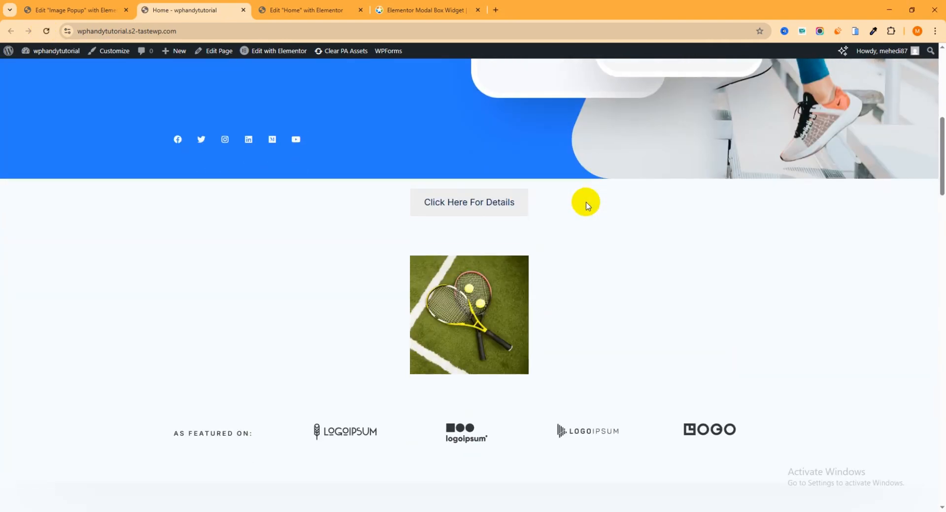
left_click(473, 300)
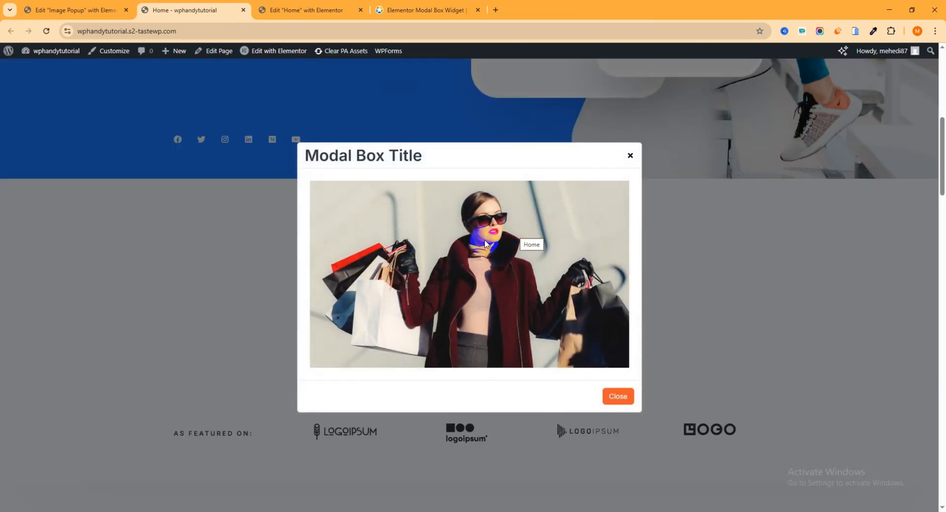
left_click(630, 156)
- In the Image Popup template, replace the Image widget with a Premium Addons Media Grid widget
left_click(101, 10)
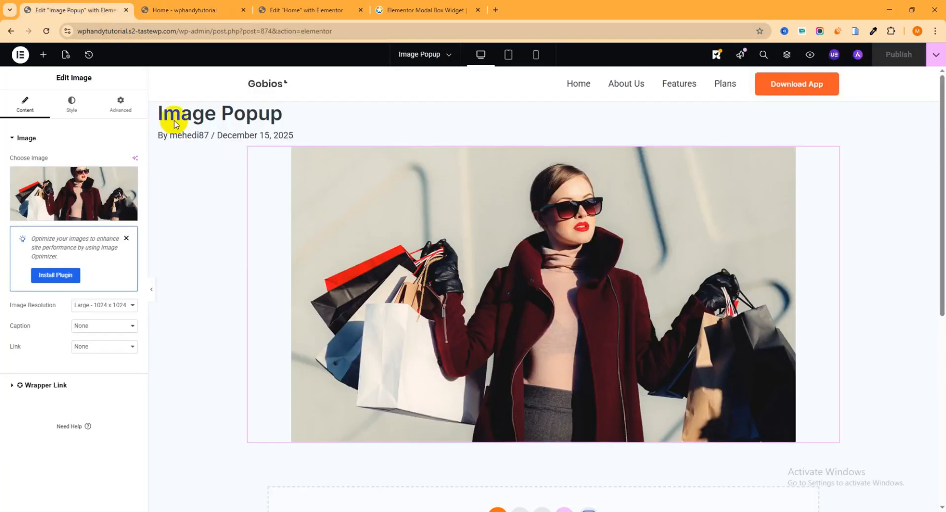
right_click(832, 155)
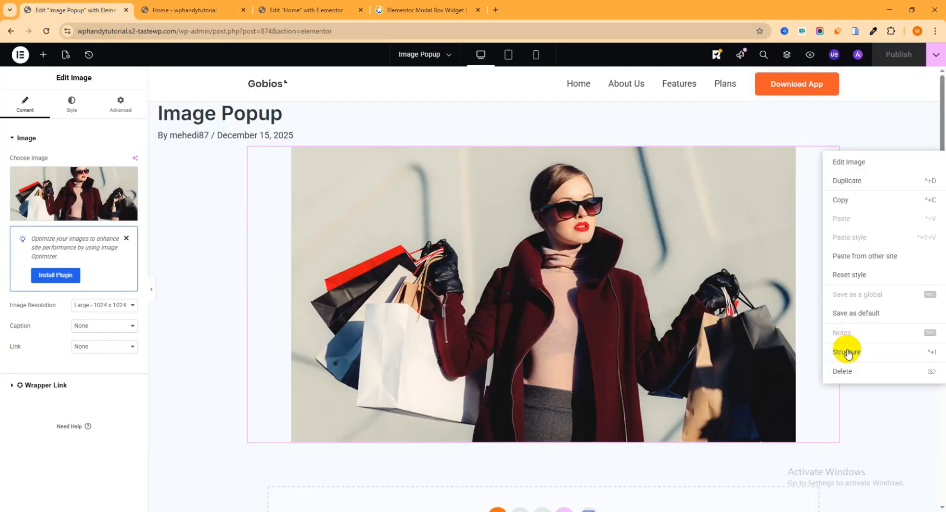
left_click(841, 372)
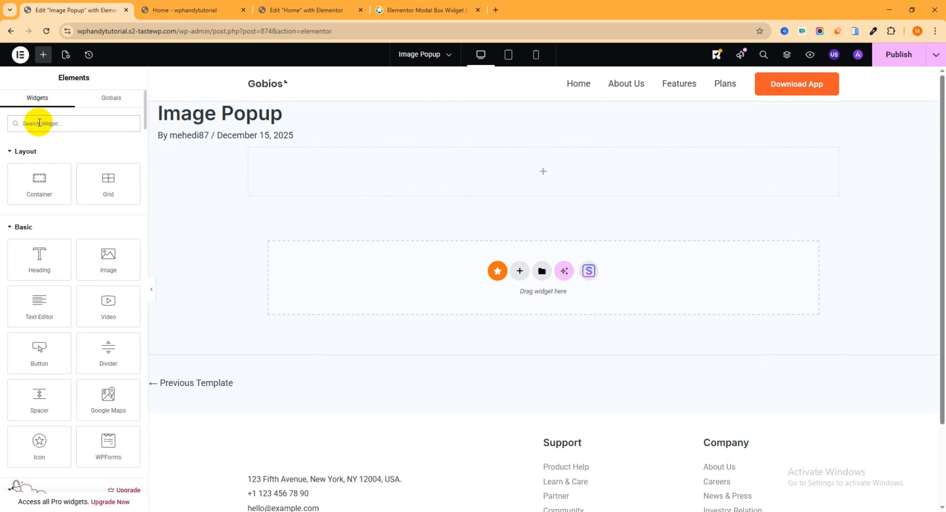
type("gal")
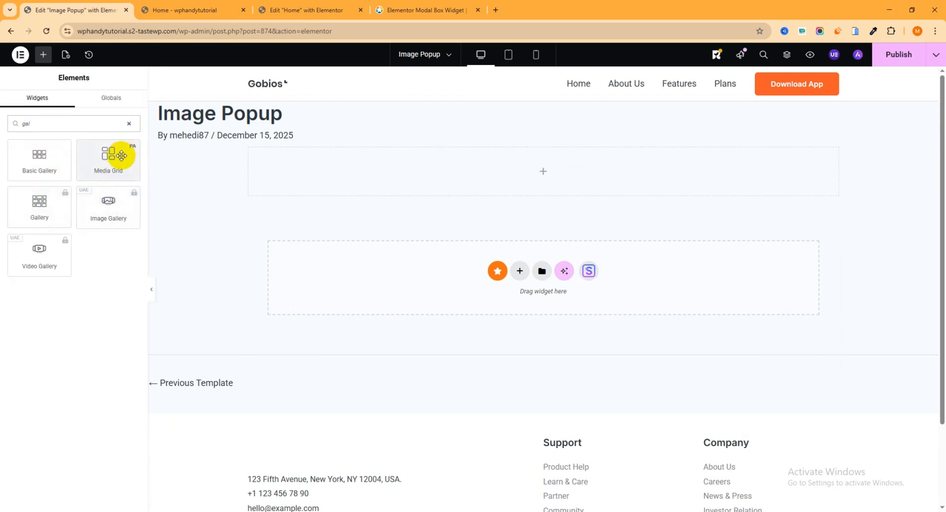
left_click_drag(106, 158, 470, 165)
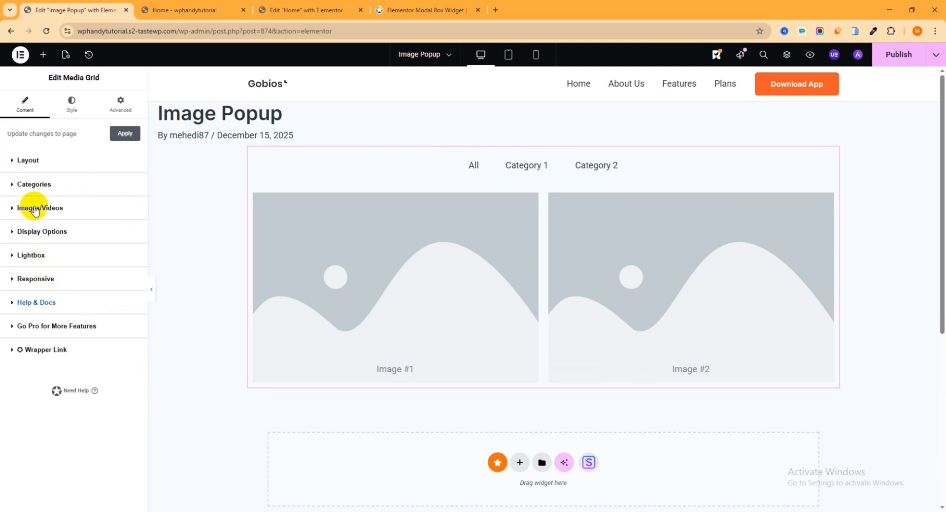
- Assign fashion-shopping.jpg from the media library to the Media Grid's first image item
left_click(14, 212)
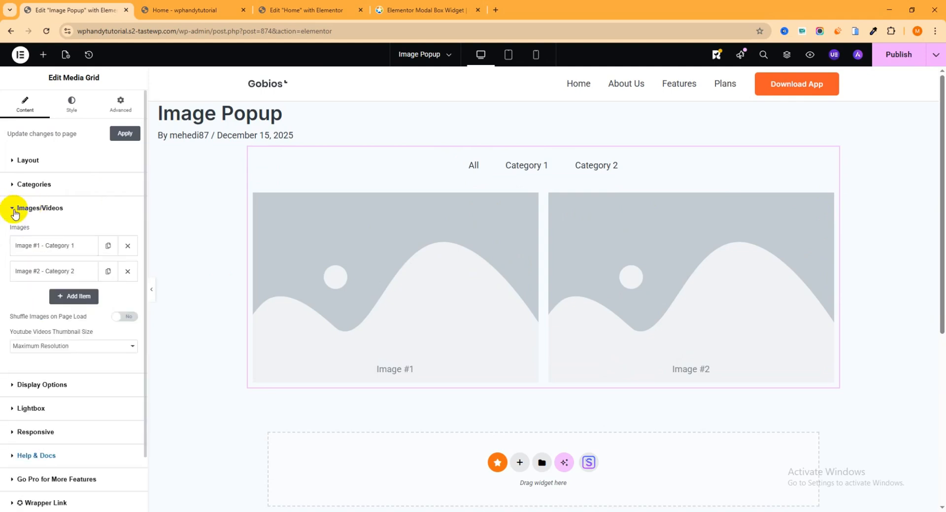
left_click(52, 248)
left_click(90, 289)
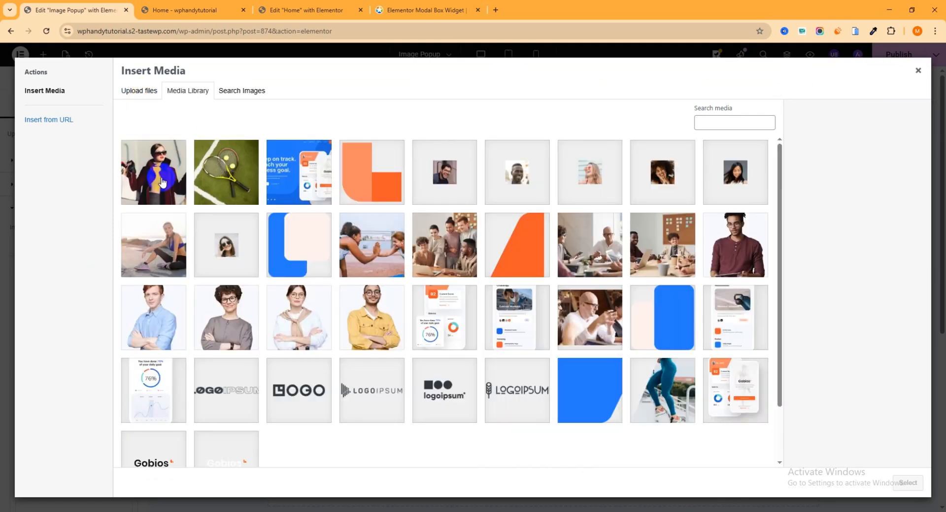
left_click(160, 181)
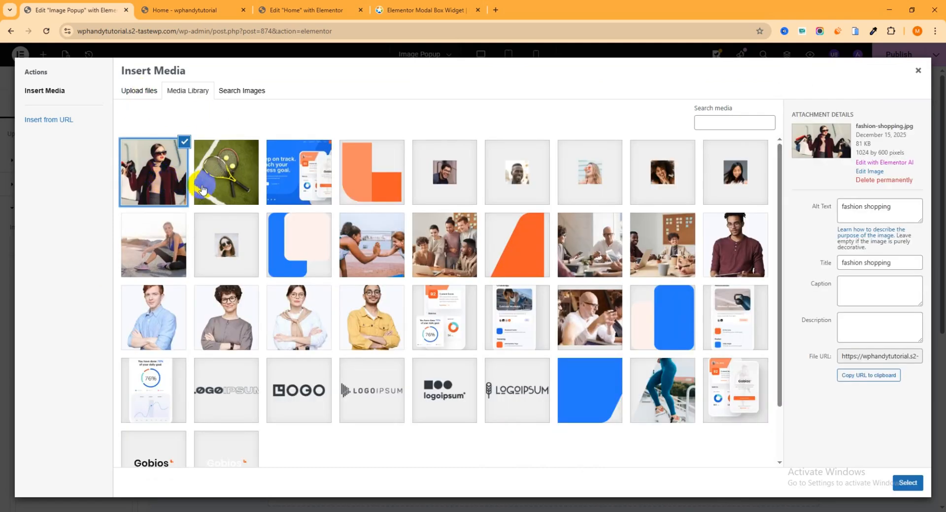
left_click(907, 483)
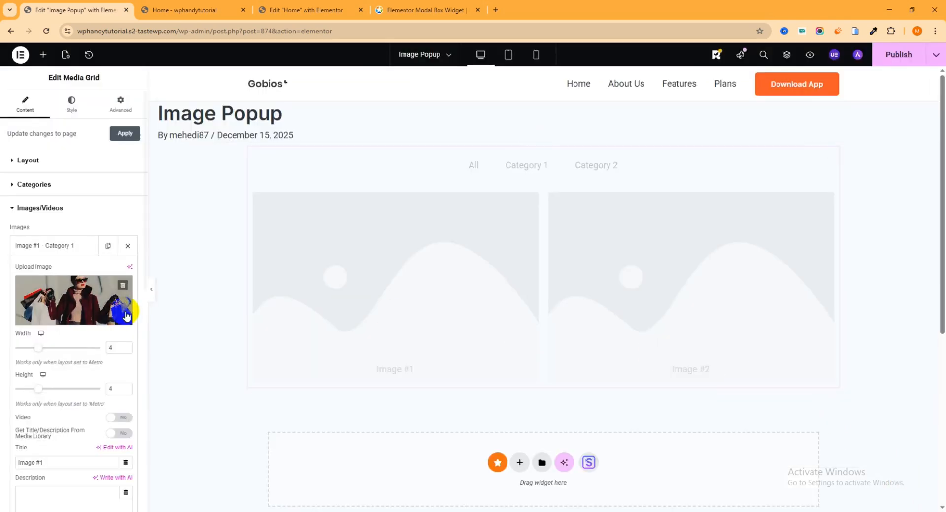
left_click(58, 256)
- From the second grid item, upload model-homebanner.jpg, shopping-trade.jpg, street-fashion.jpg and office-groom-tips.jpg from the Photo for modal folder to the media library
left_click(58, 271)
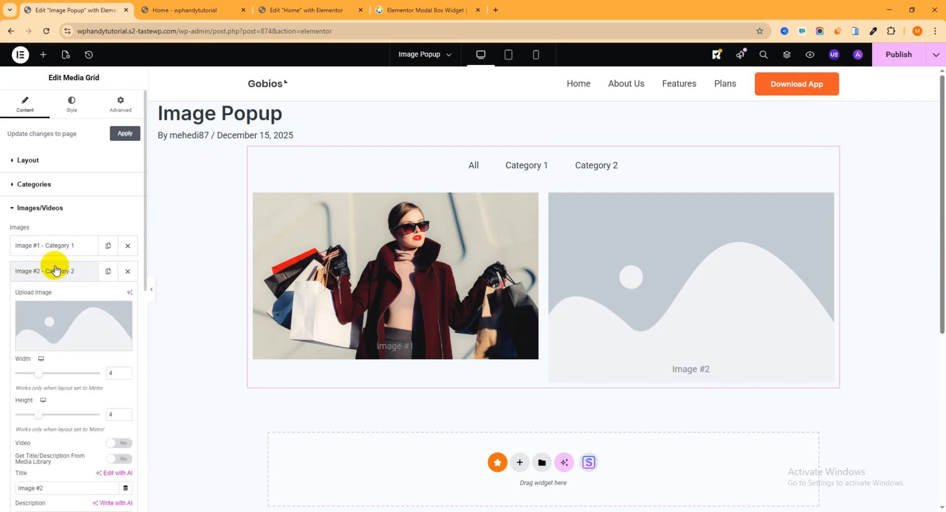
left_click(58, 323)
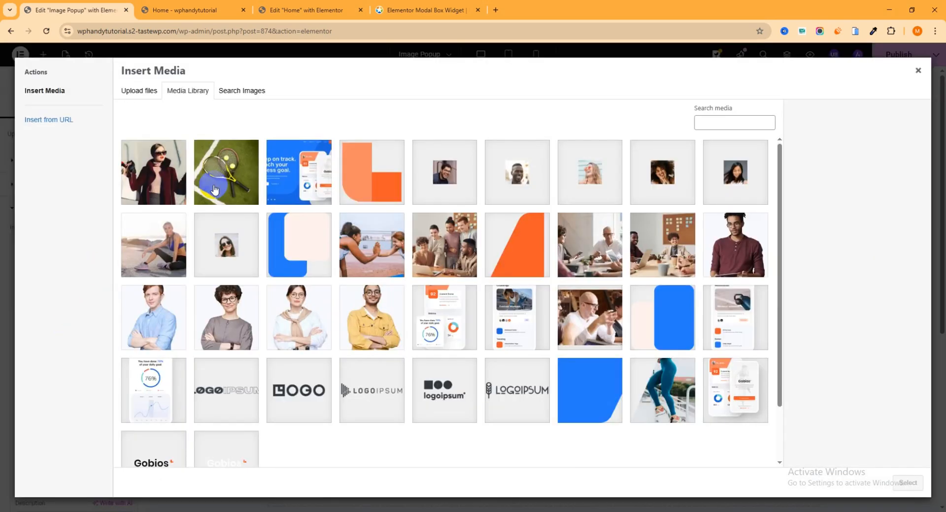
left_click(214, 189)
left_click(134, 90)
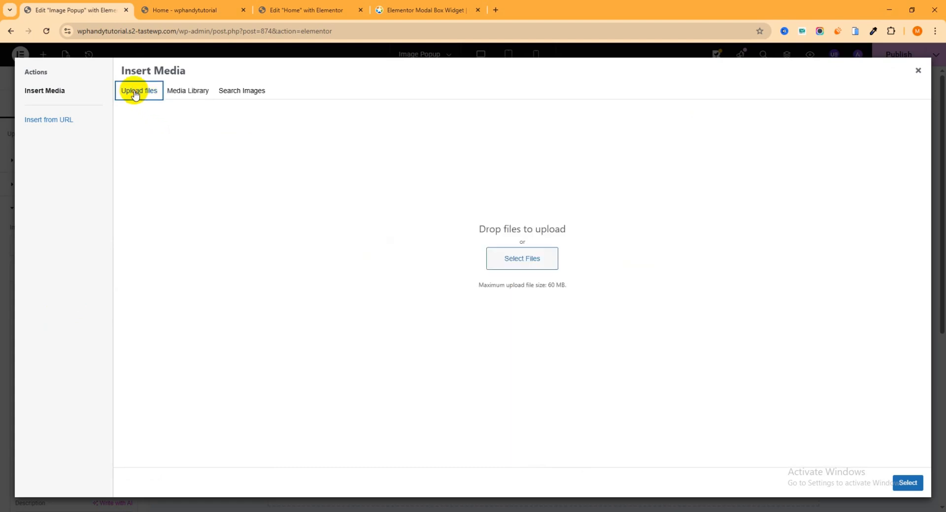
left_click(513, 259)
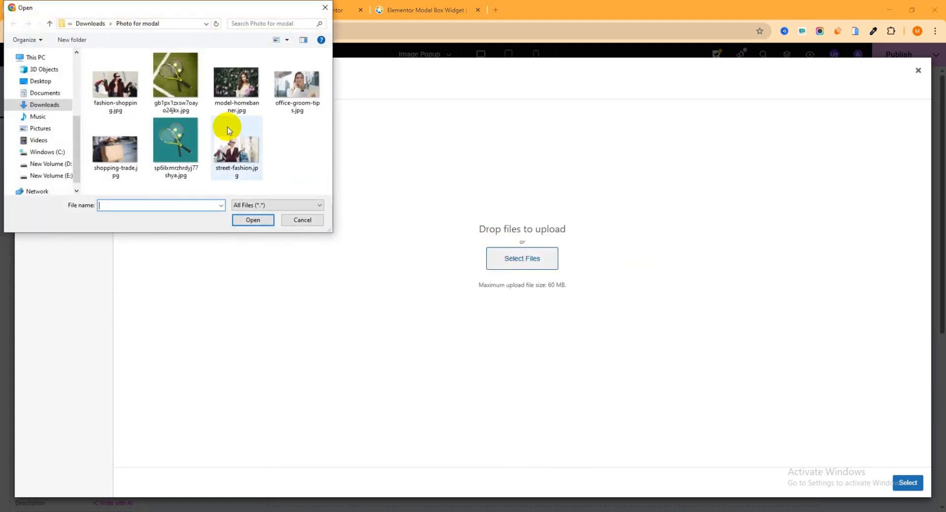
left_click(249, 89)
left_click(123, 144, "ctrl")
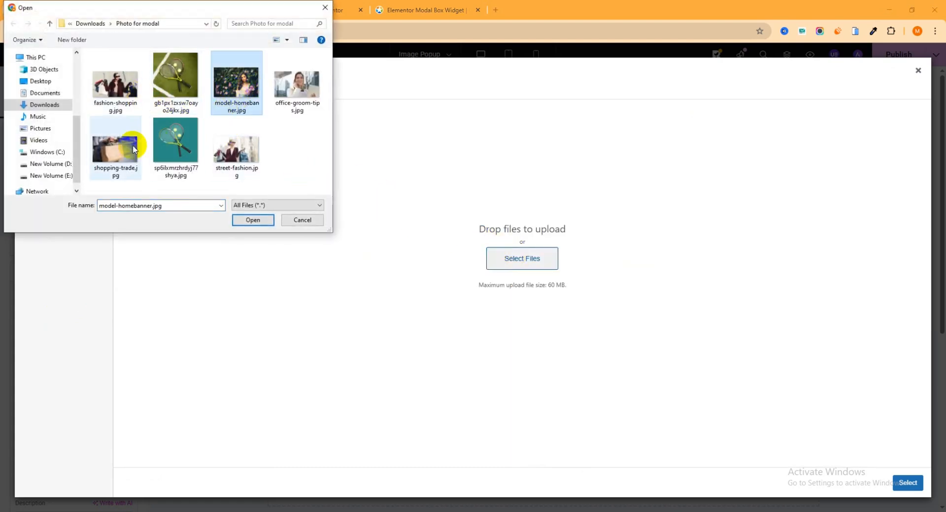
left_click(236, 164, "ctrl")
left_click(281, 109, "ctrl")
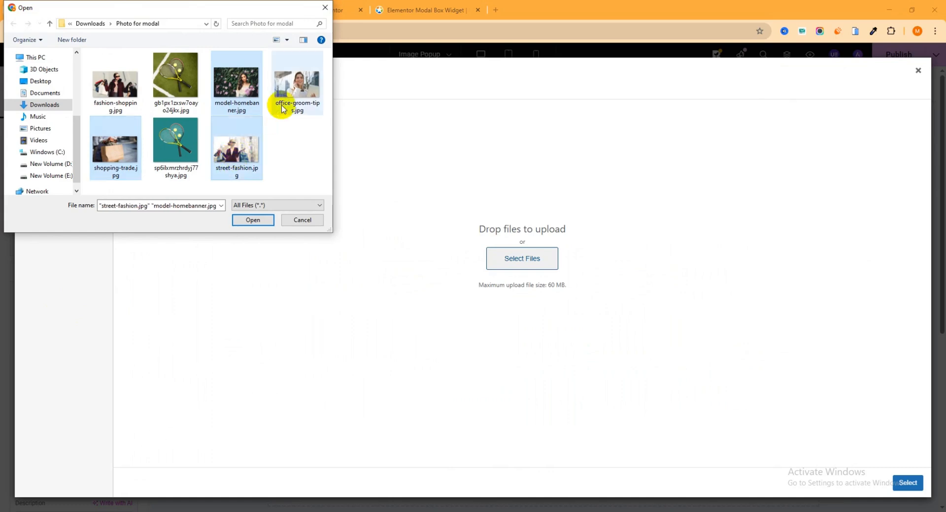
left_click(252, 220)
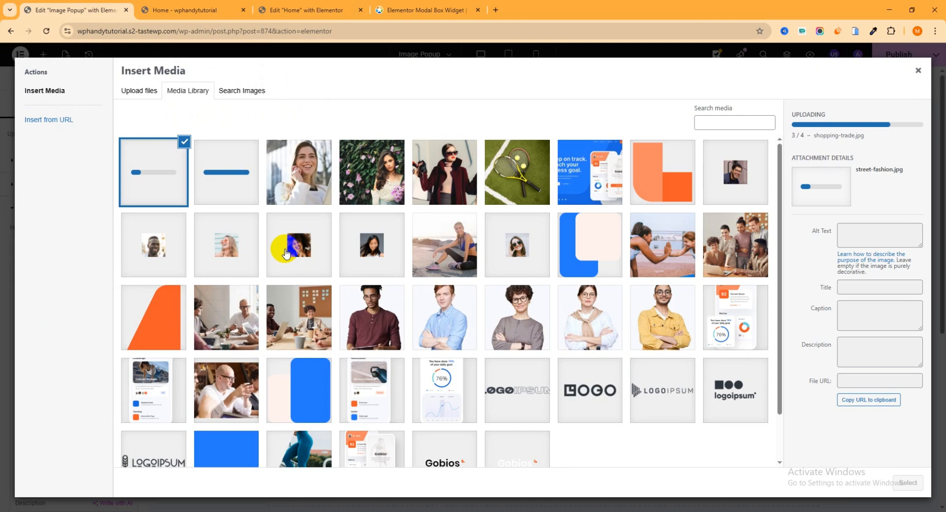
- Set the Media Grid's second item to street-fashion.jpg and collapse its settings
left_click(446, 158)
left_click(909, 482)
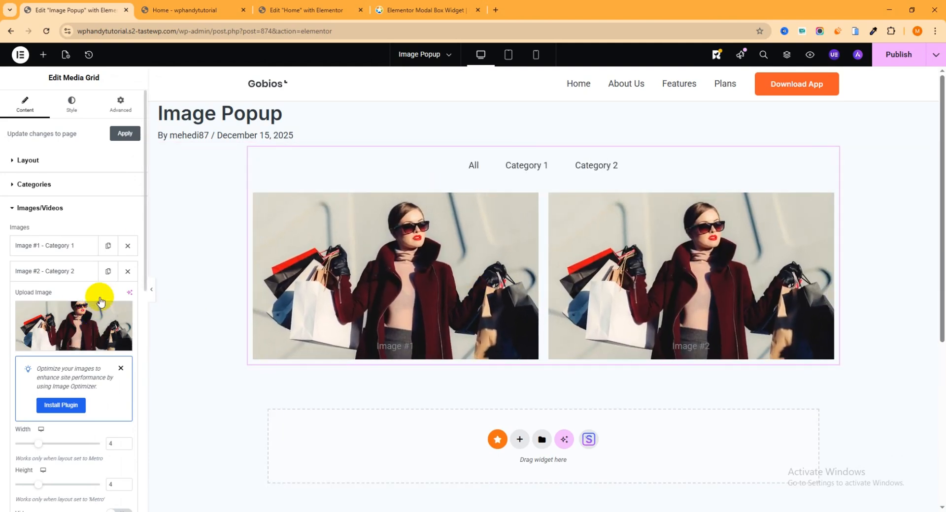
left_click(96, 317)
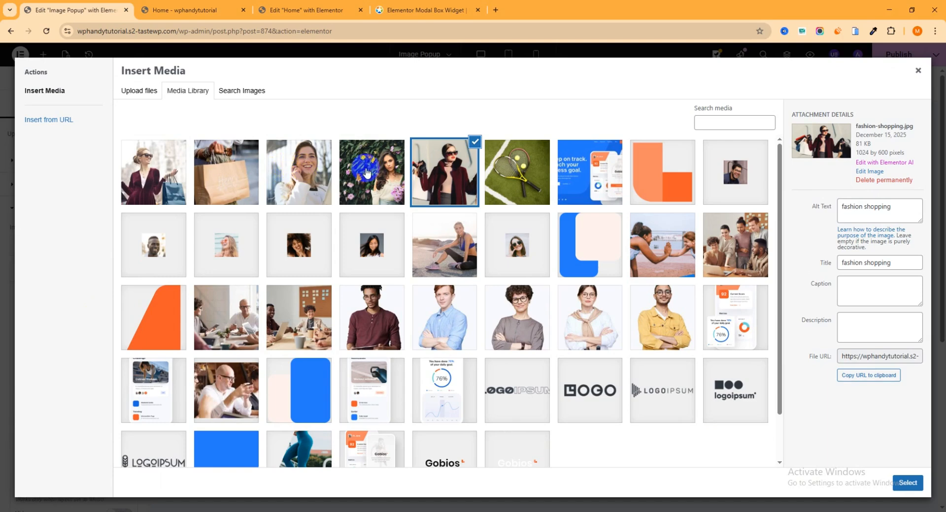
left_click(182, 178)
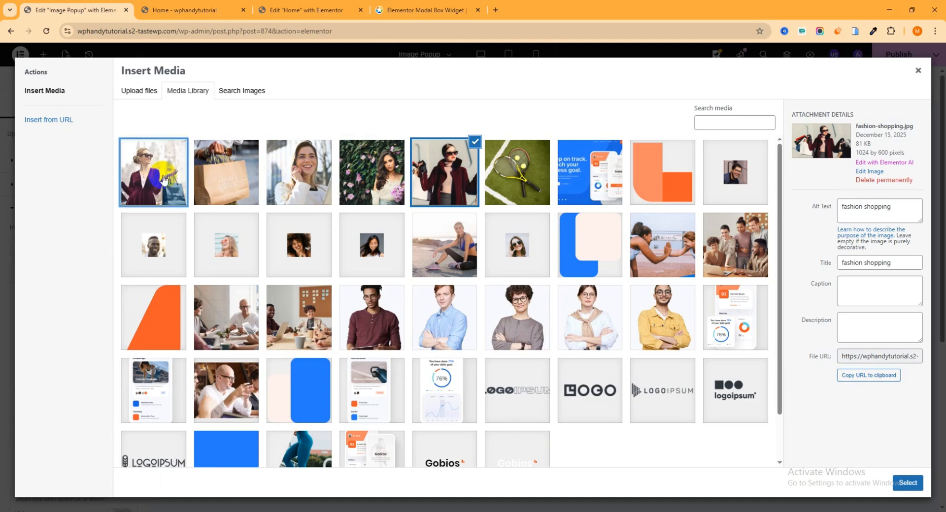
left_click(908, 483)
left_click(74, 271)
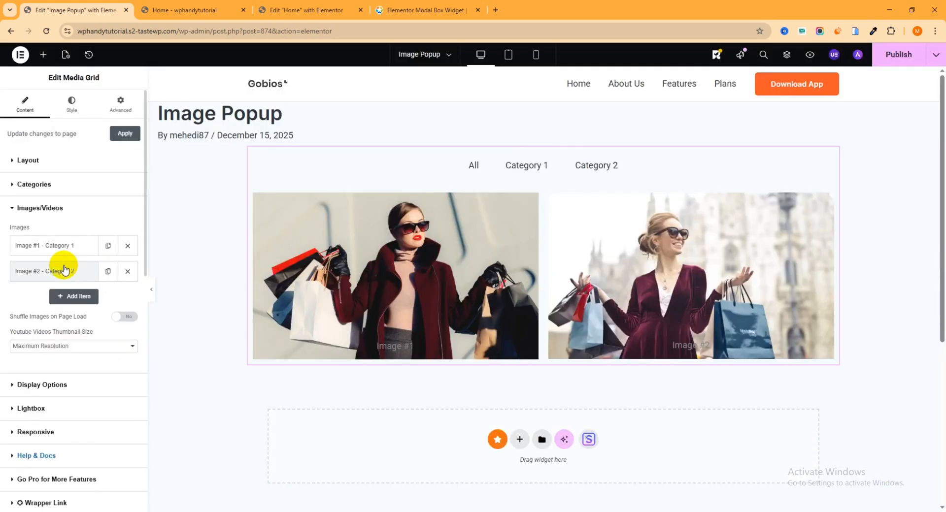
- Add a third item to the Media Grid with model-homebanner.jpg as its image
left_click(87, 296)
left_click(82, 339)
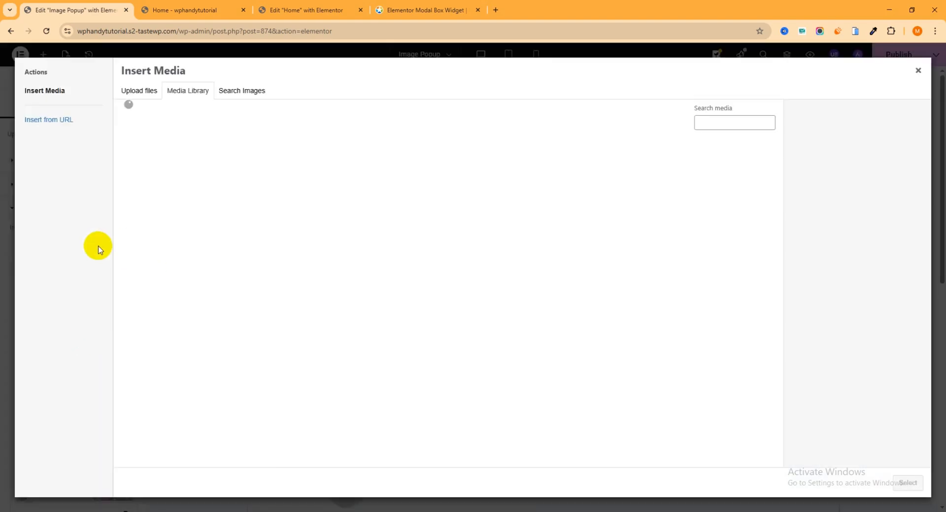
left_click(389, 186)
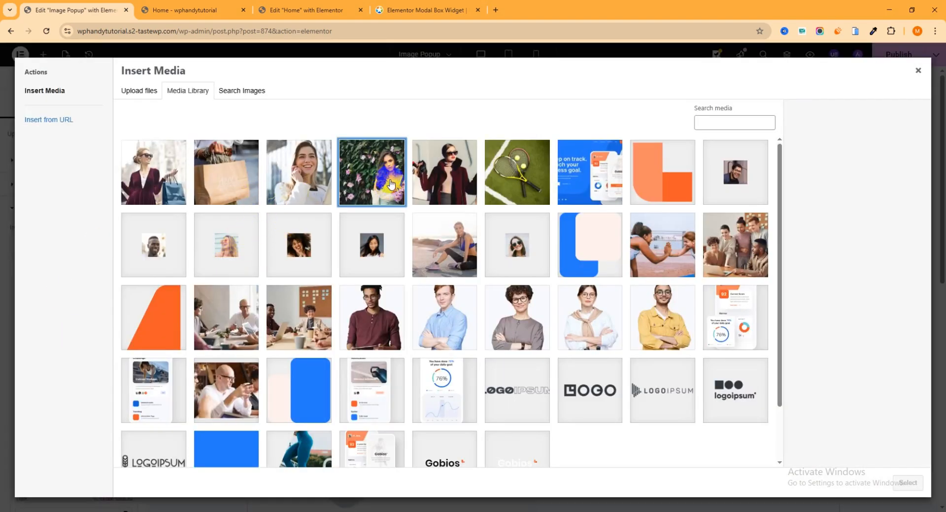
left_click(908, 483)
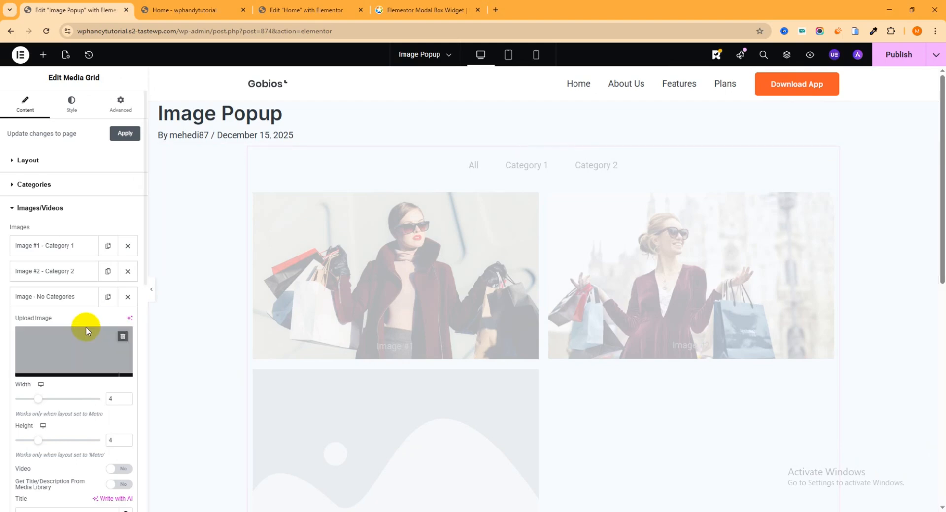
left_click(64, 301)
- Add a fourth item to the Media Grid with shopping-trade.jpg as its image and publish the Image Popup template
left_click(69, 322)
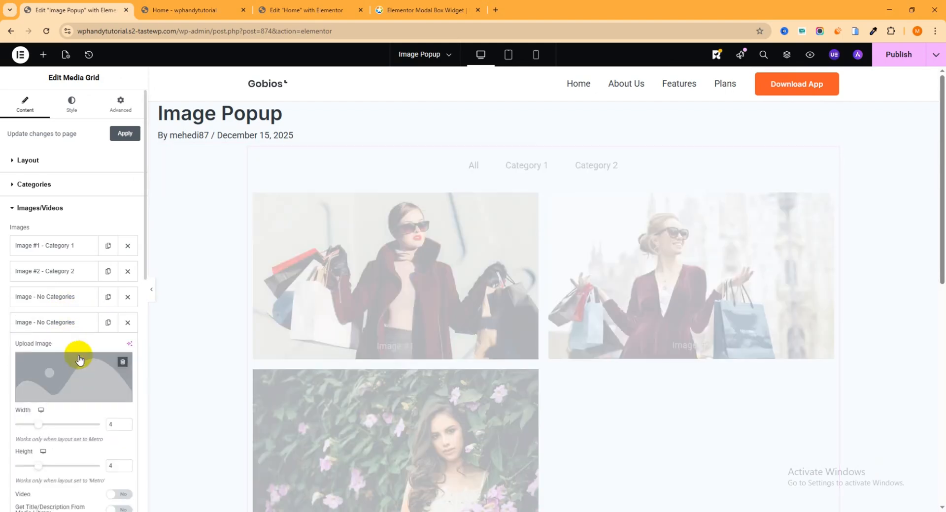
left_click(79, 377)
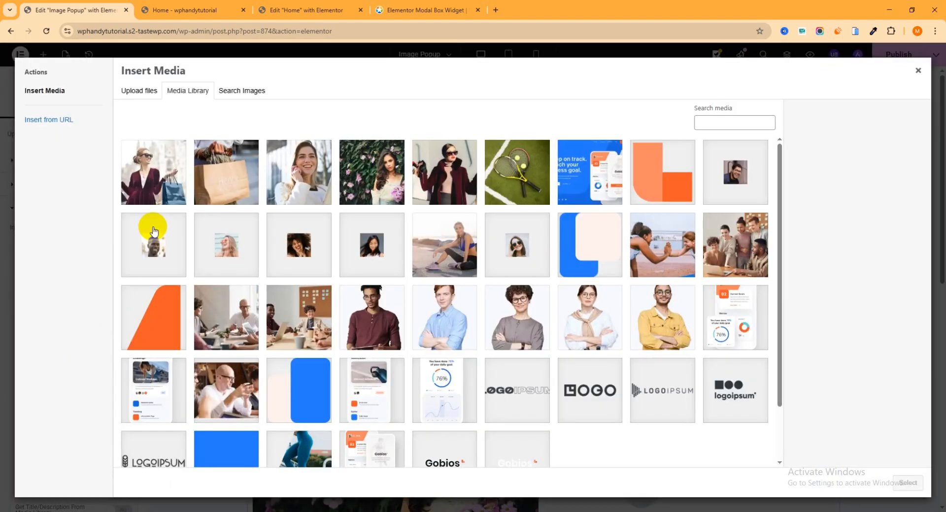
left_click(227, 174)
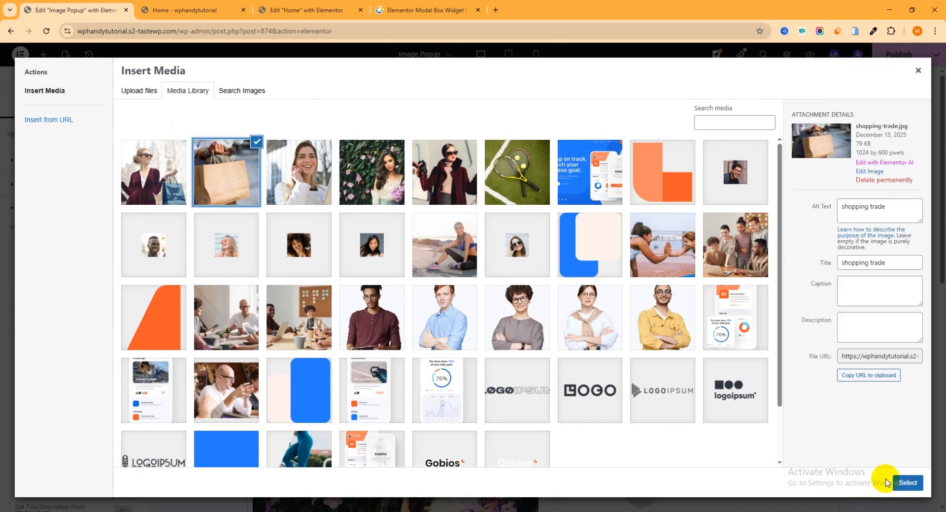
left_click(903, 483)
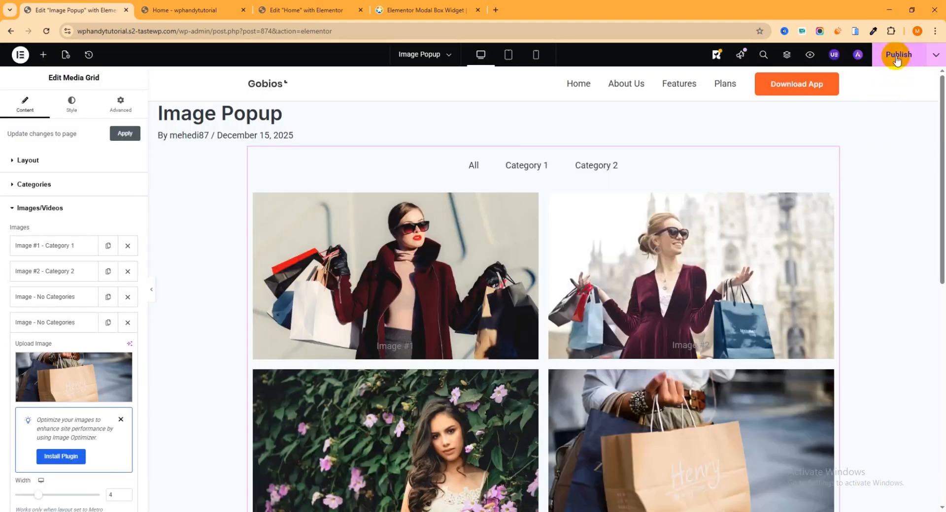
- Test the racket image's popup on the live home page, filtering its gallery by Category 1 and Category 2, and close it
left_click(188, 10)
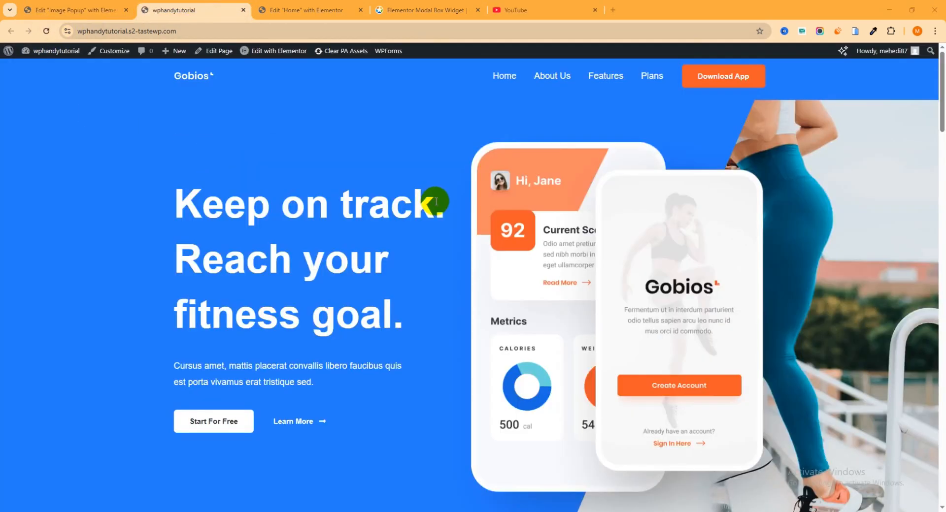
scroll(436, 201, "down", 8)
left_click(472, 237)
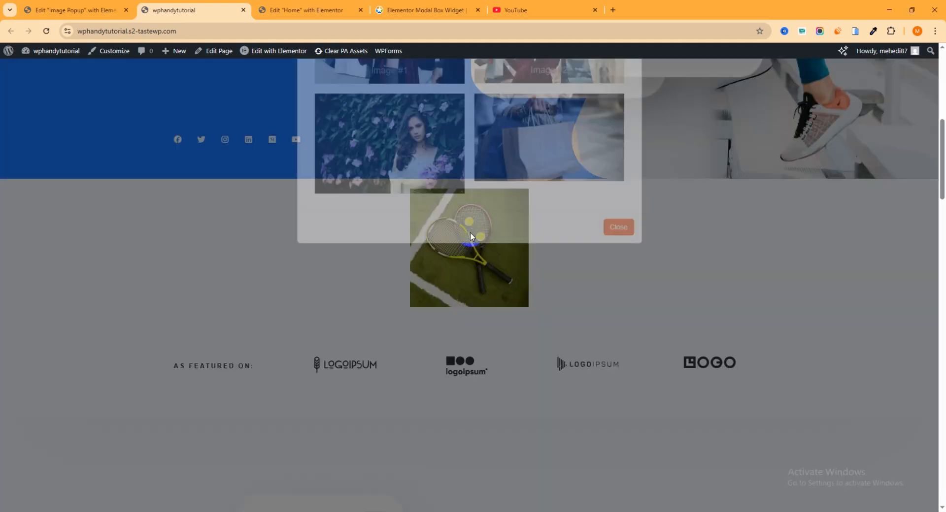
left_click(445, 171)
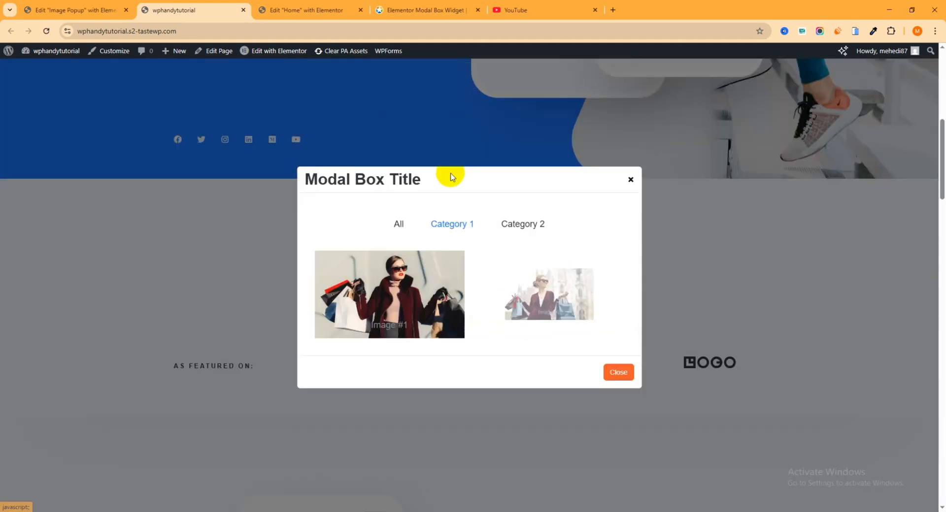
left_click(517, 224)
left_click(446, 225)
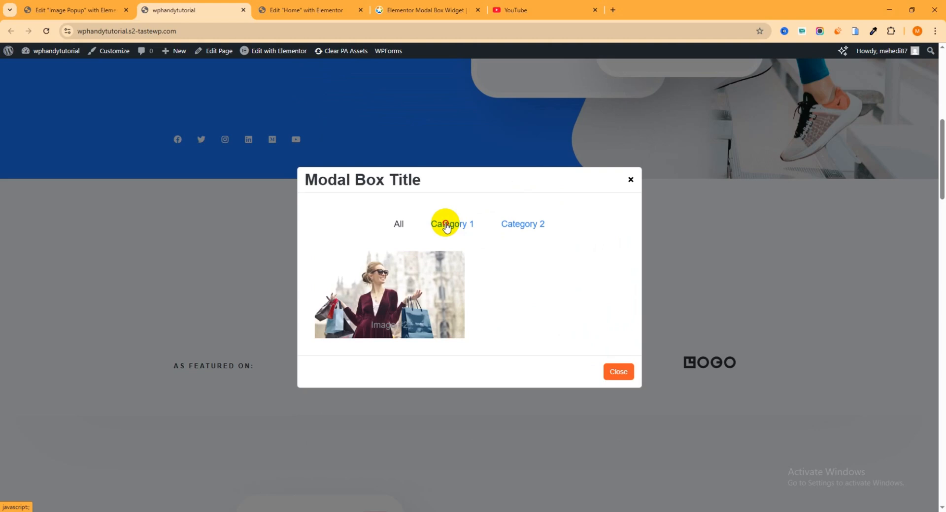
left_click(525, 225)
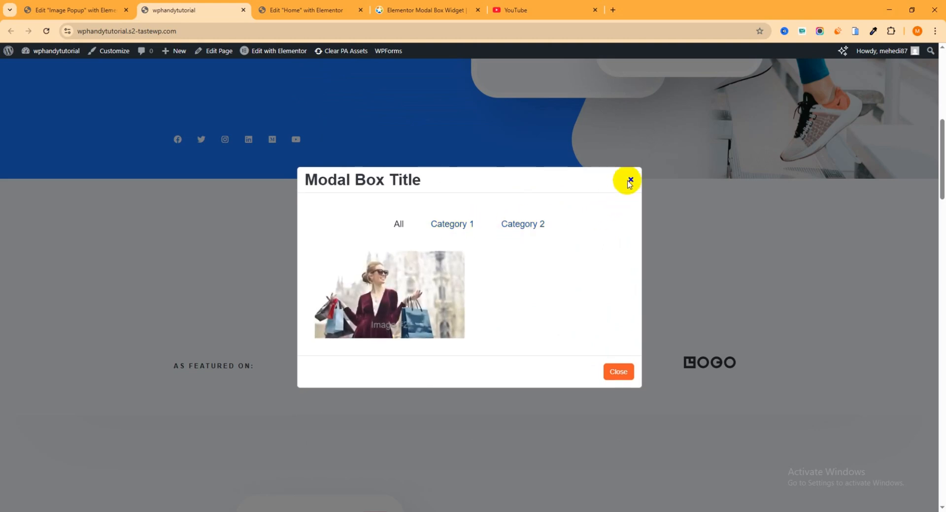
left_click(631, 182)
left_click(499, 224)
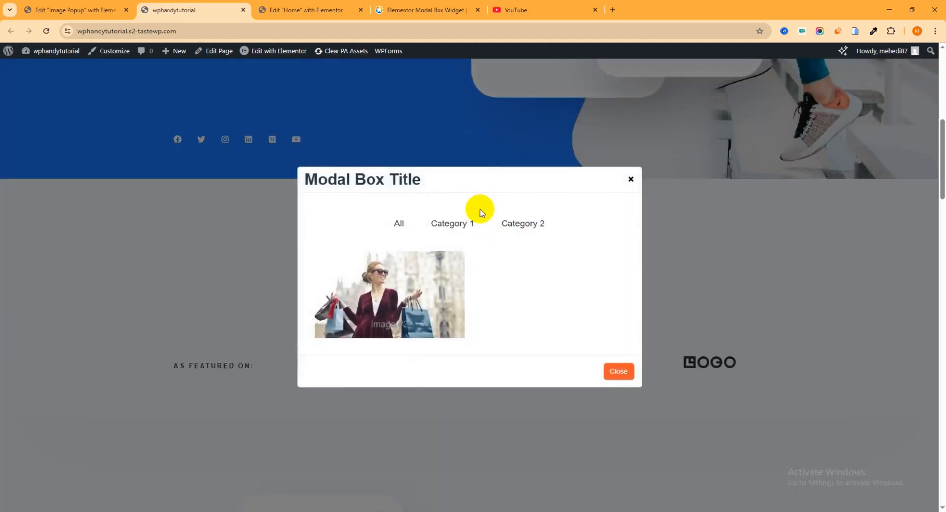
left_click(631, 181)
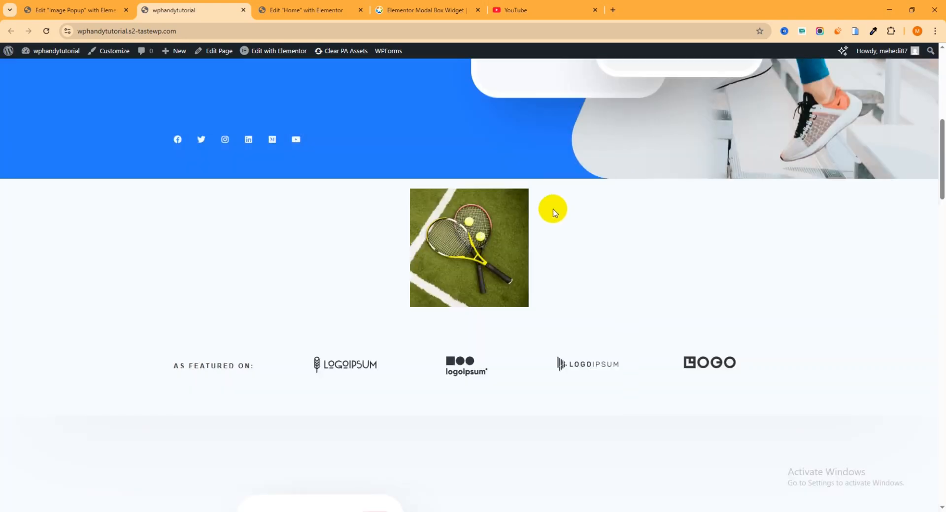
- Return to the Home page editor and open the content settings of the racket image's Modal Box
left_click(322, 11)
left_click(574, 246)
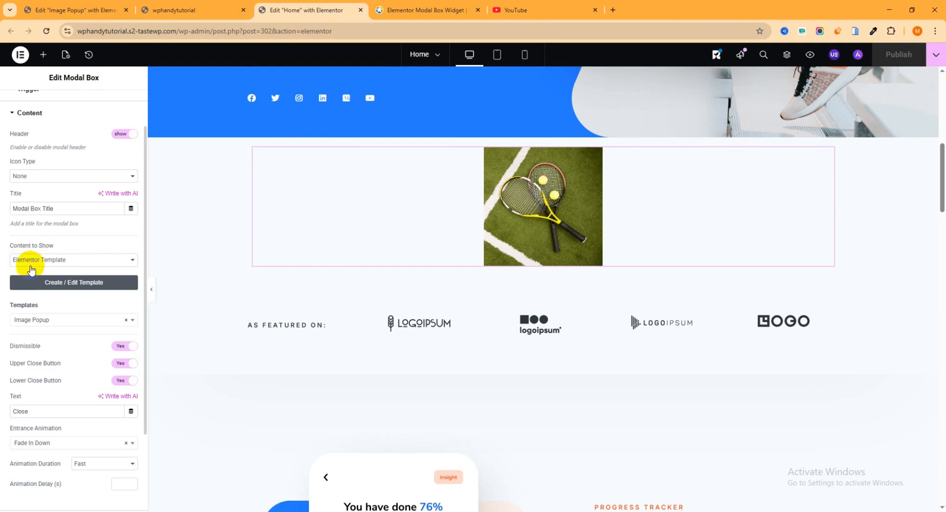
left_click(24, 112)
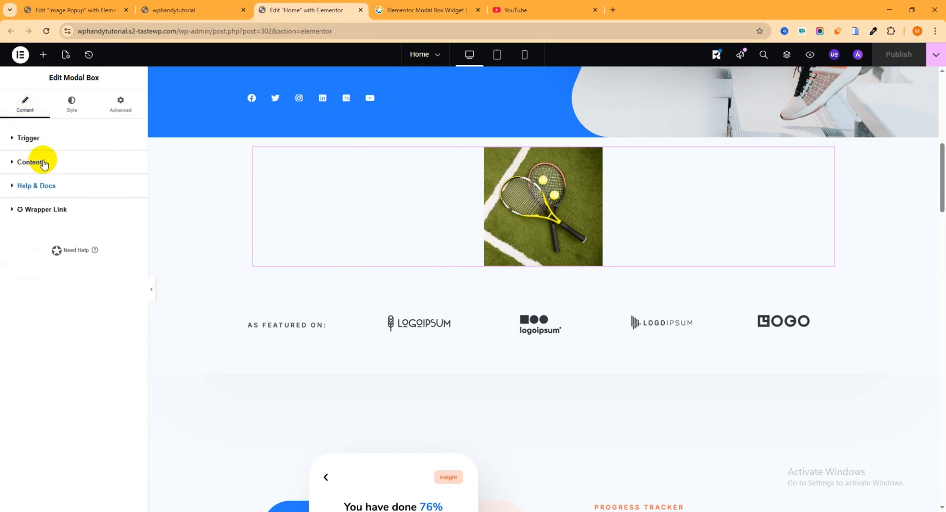
left_click(9, 166)
scroll(101, 302, "down", 1)
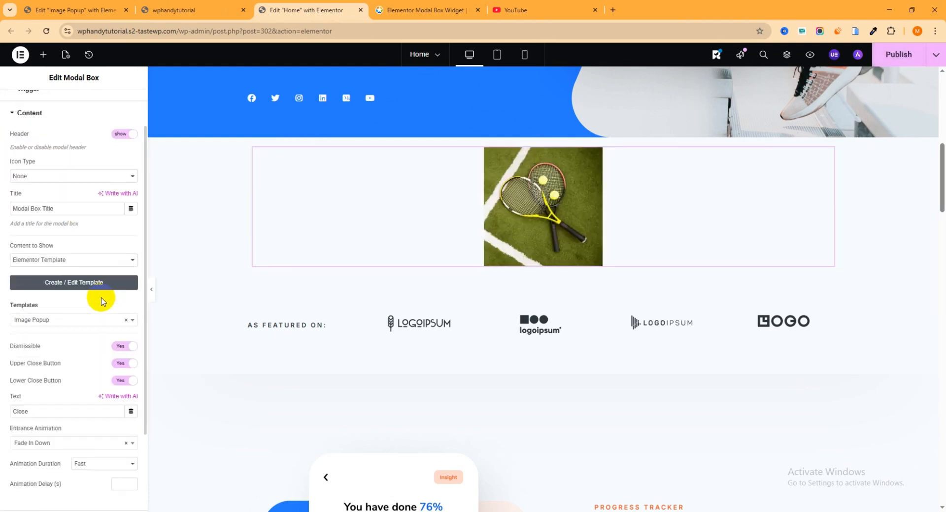
scroll(102, 301, "down", 2)
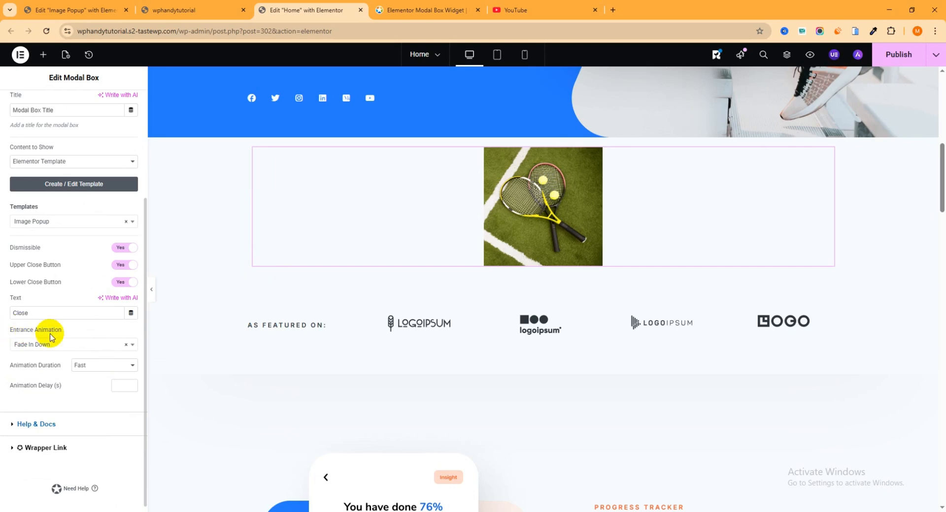
- Set the Modal Box's entrance animation to Zoom In with a Normal animation duration, and publish the page
left_click(69, 352)
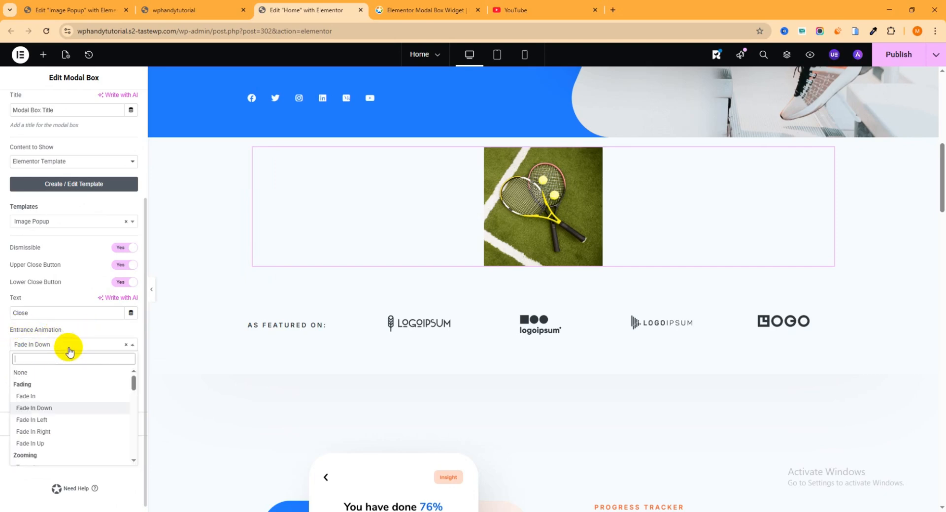
scroll(63, 393, "down", 1)
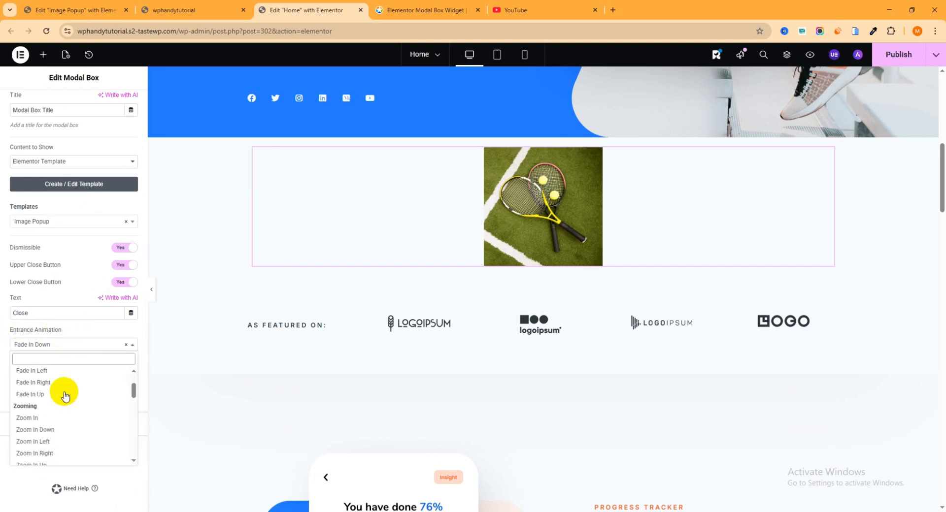
left_click(35, 419)
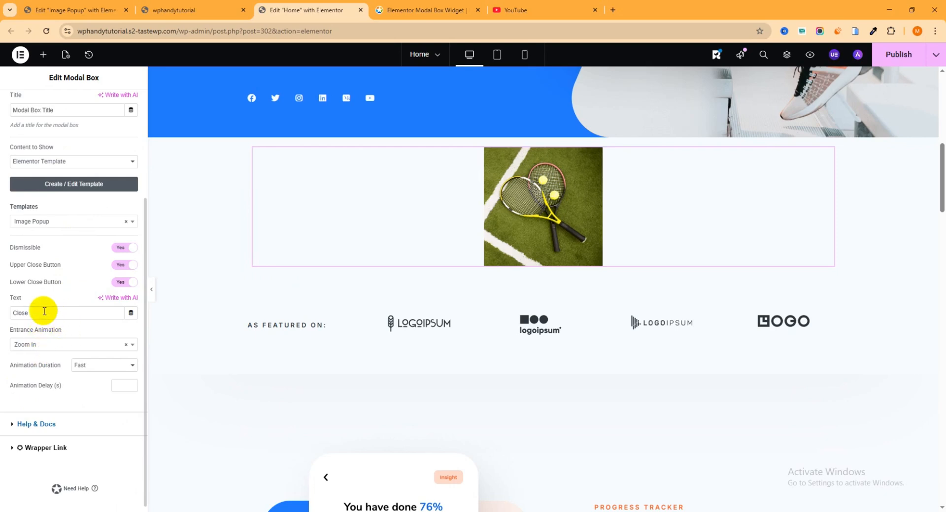
left_click(35, 346)
left_click(33, 386)
left_click(93, 366)
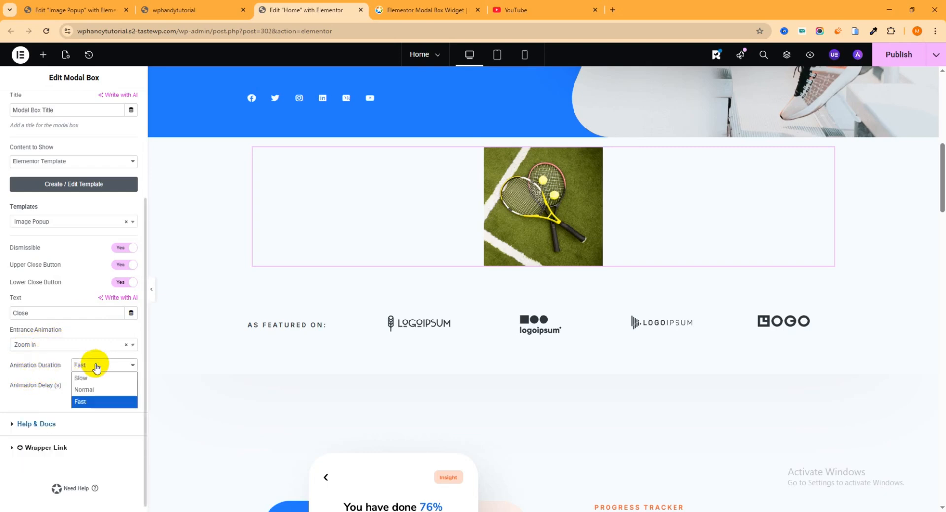
left_click(84, 390)
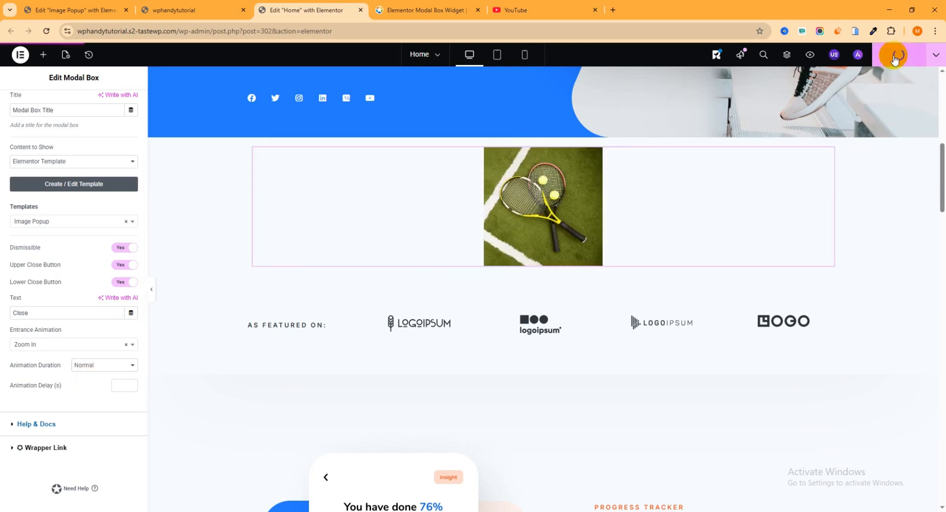
- Reload the live home page and test how the image popup opens, returning to the Home page editor
left_click(175, 7)
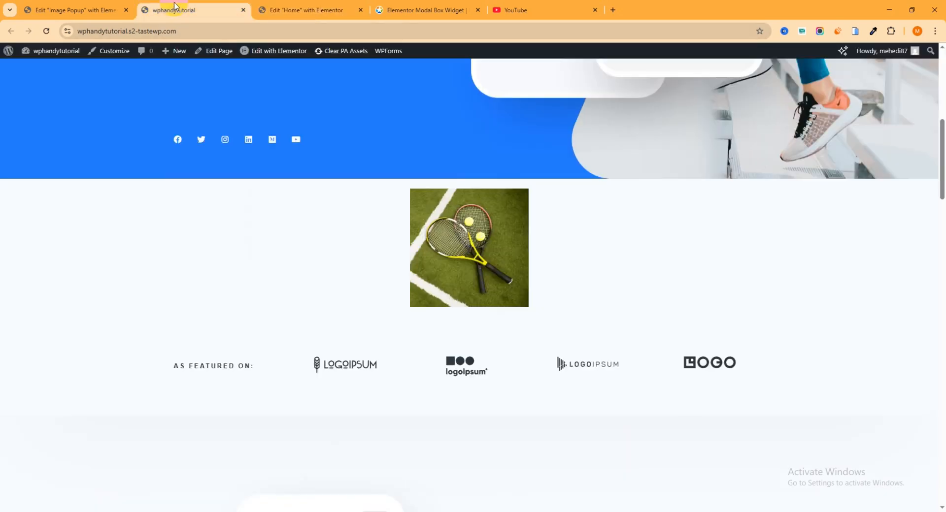
left_click(46, 32)
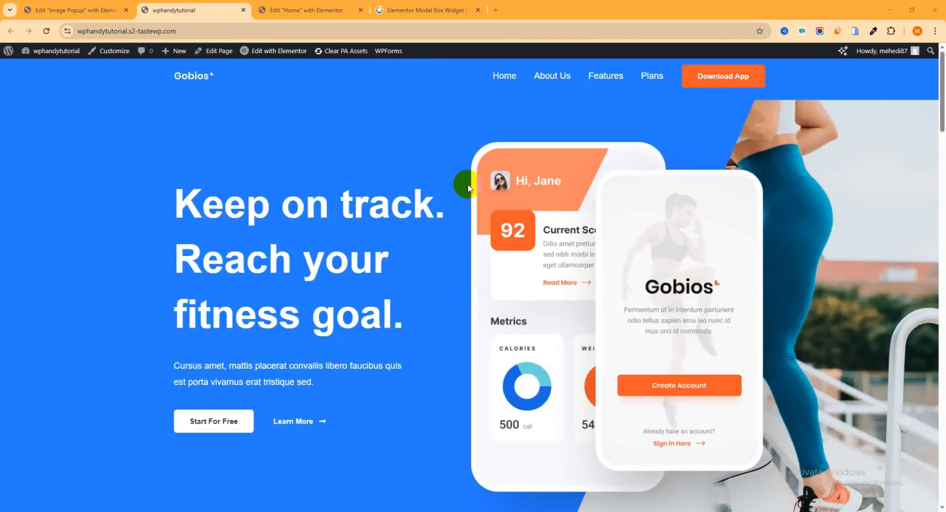
scroll(476, 170, "down", 3)
left_click(482, 286)
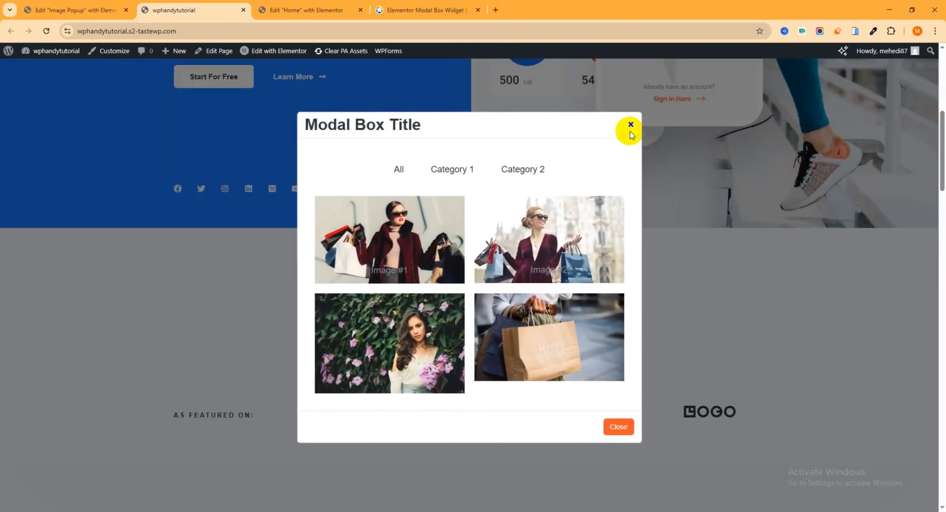
left_click(631, 129)
left_click(467, 283)
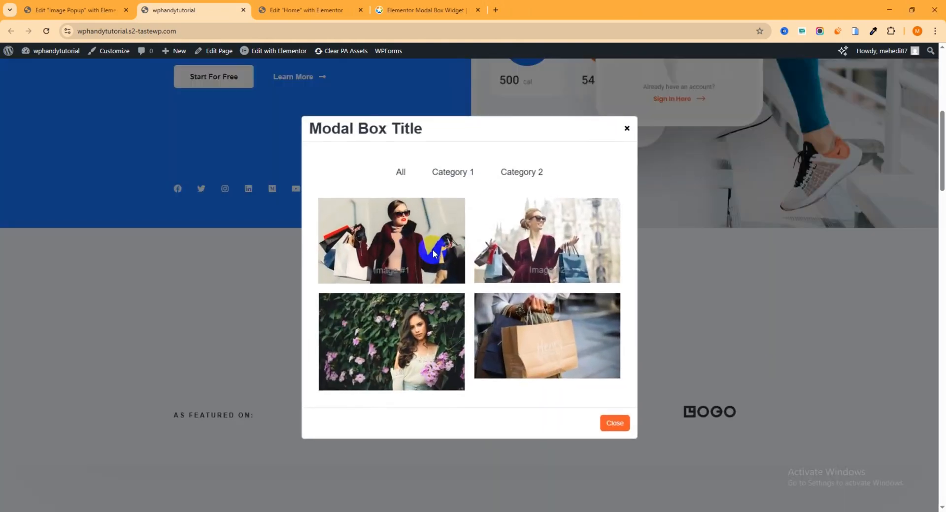
left_click(325, 11)
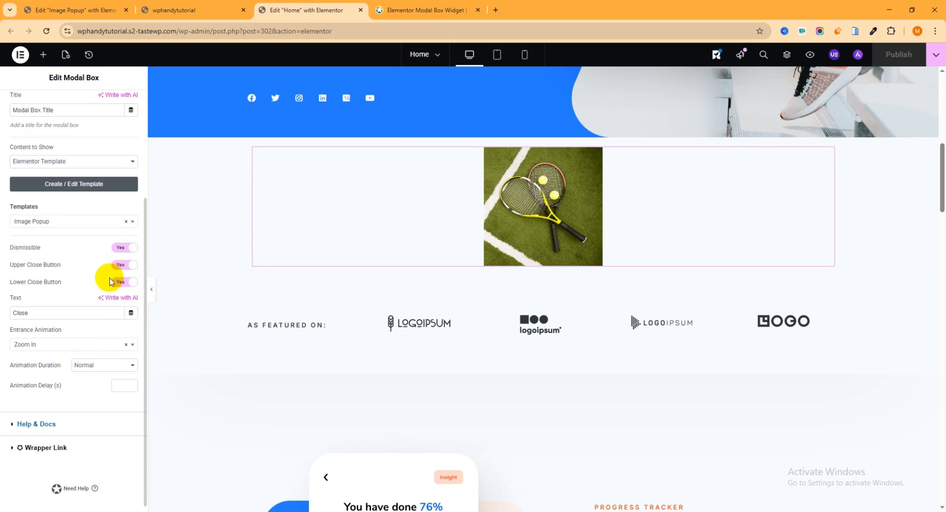
- Set the Modal Box's entrance animation to Zoom In Down and preview the popup in the editor
scroll(69, 217, "up", 2)
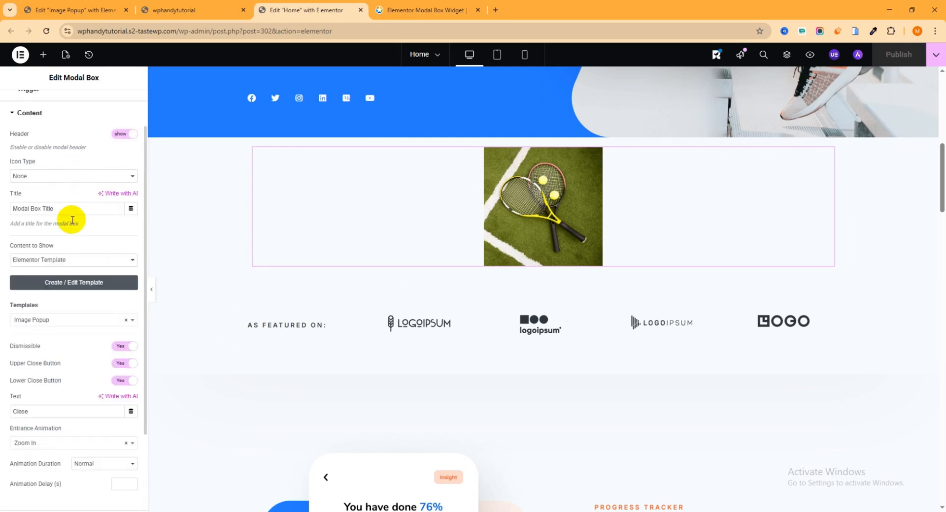
scroll(76, 264, "down", 2)
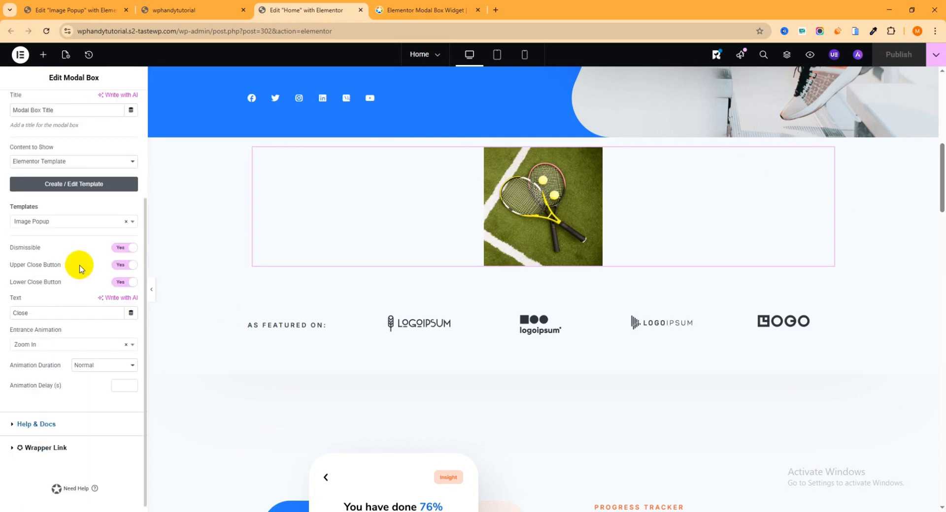
left_click(47, 350)
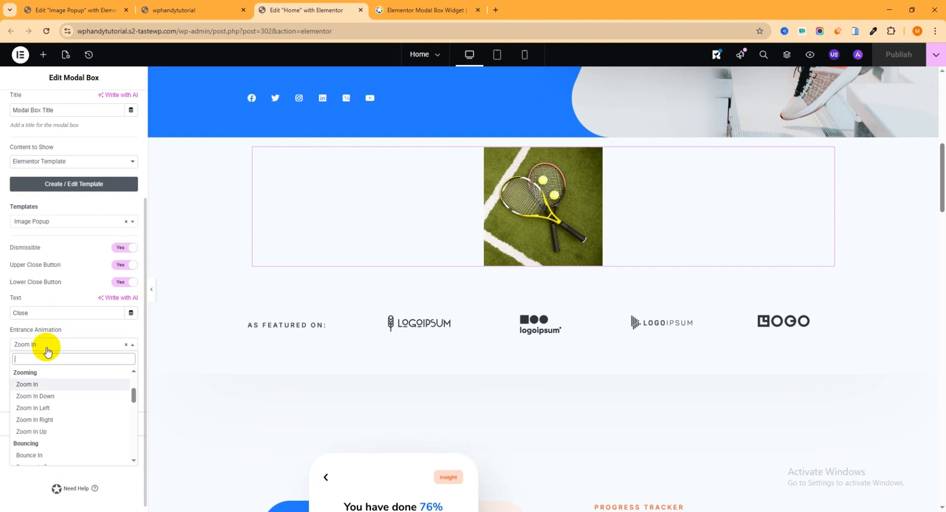
left_click(50, 401)
left_click(525, 211)
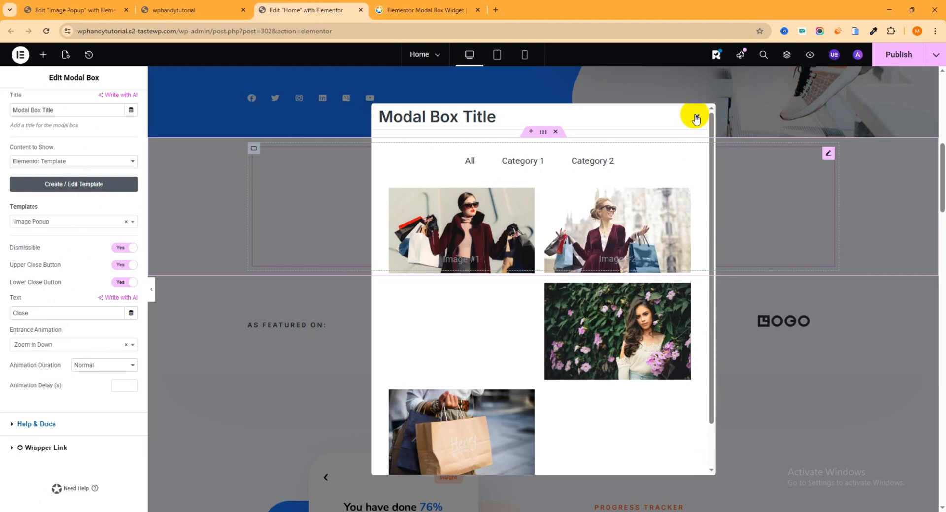
left_click(696, 118)
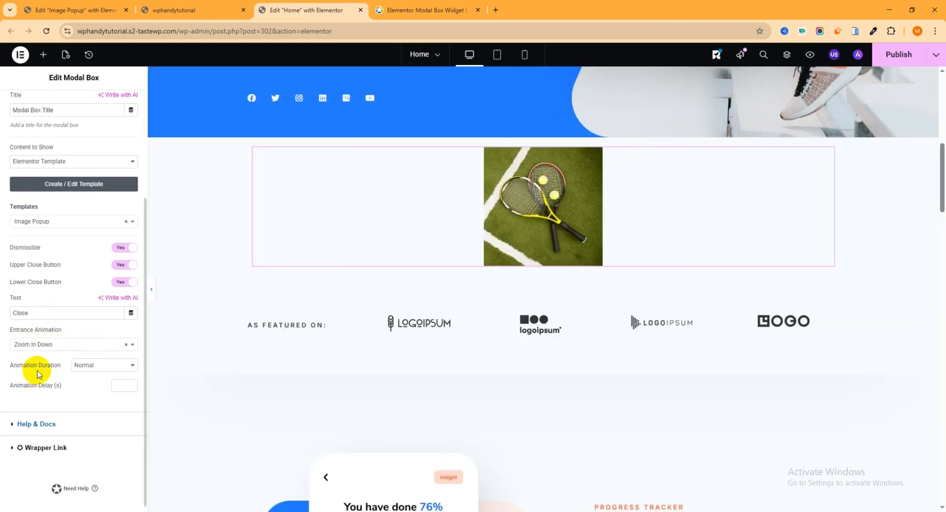
- Set the Modal Box's animation duration to Slow and its entrance animation to Bounce In Down, previewing the popup in the editor
left_click(100, 372)
left_click(94, 378)
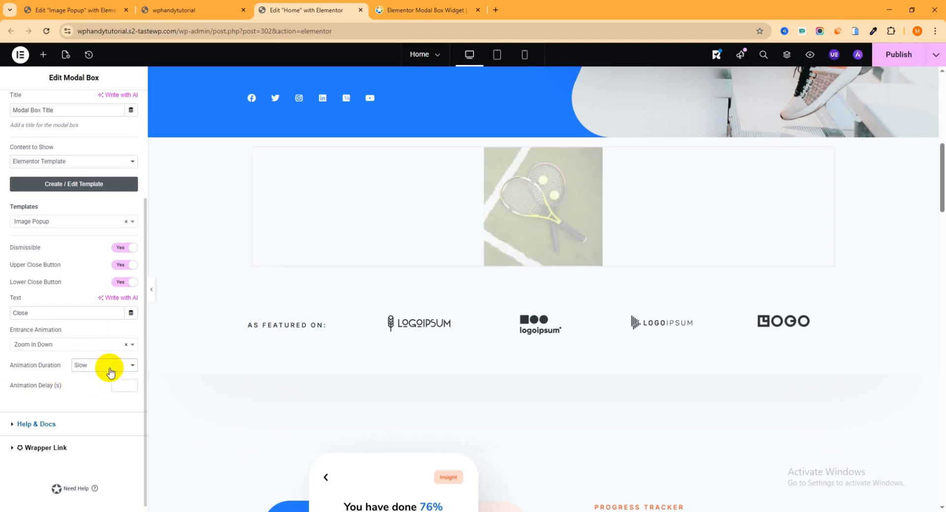
left_click(65, 344)
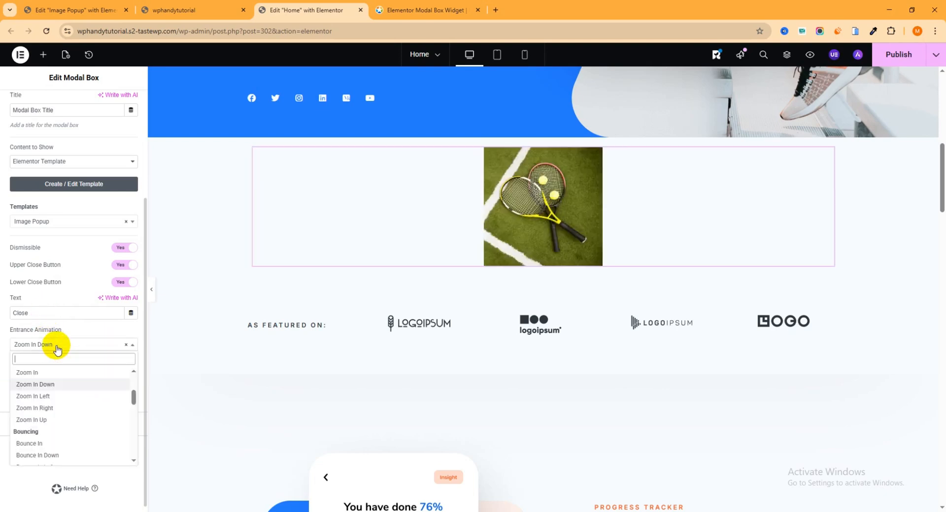
scroll(67, 419, "down", 2)
left_click(59, 406)
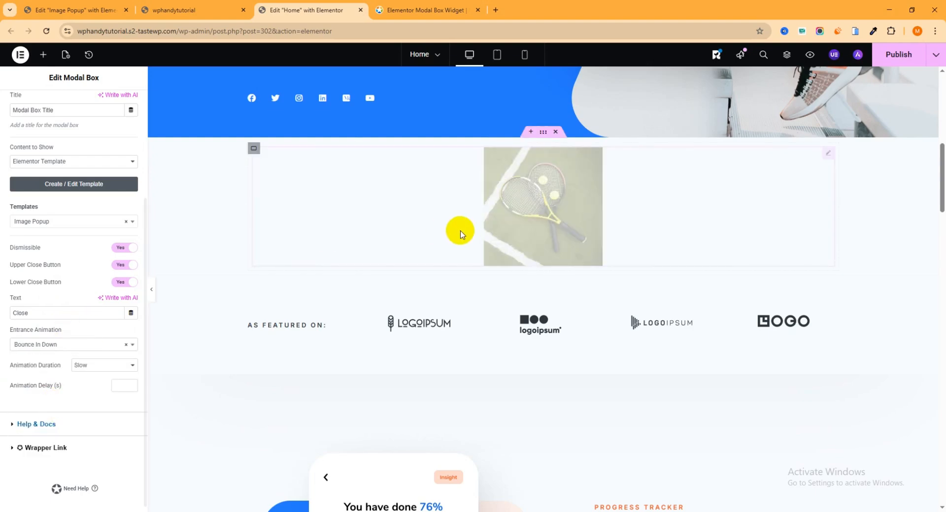
left_click(560, 187)
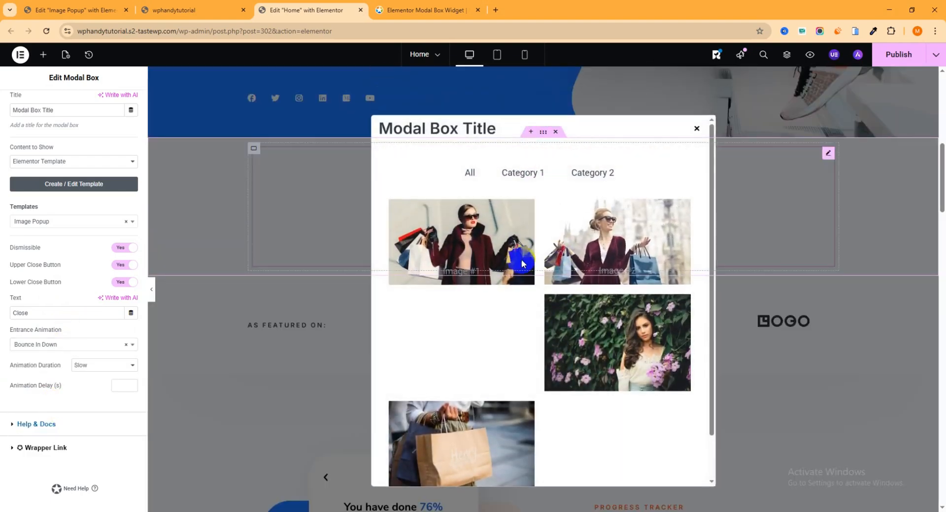
left_click(373, 283)
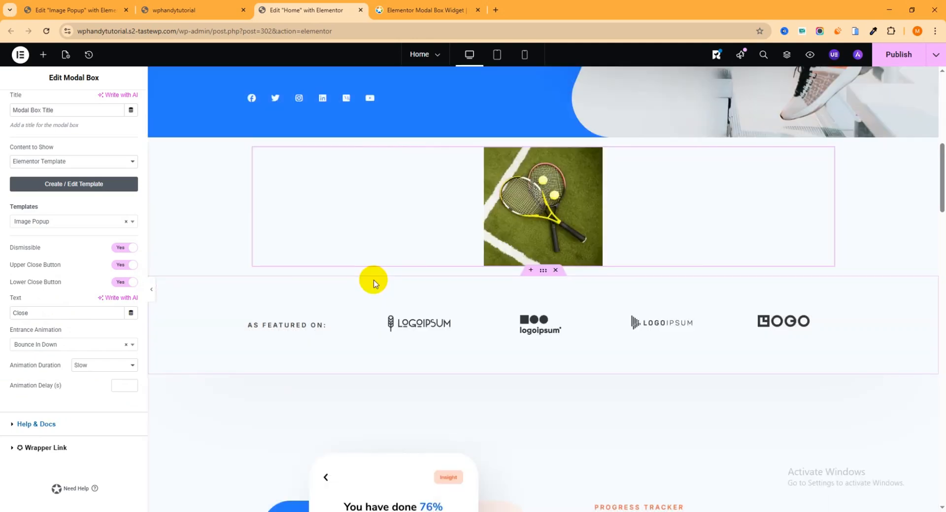